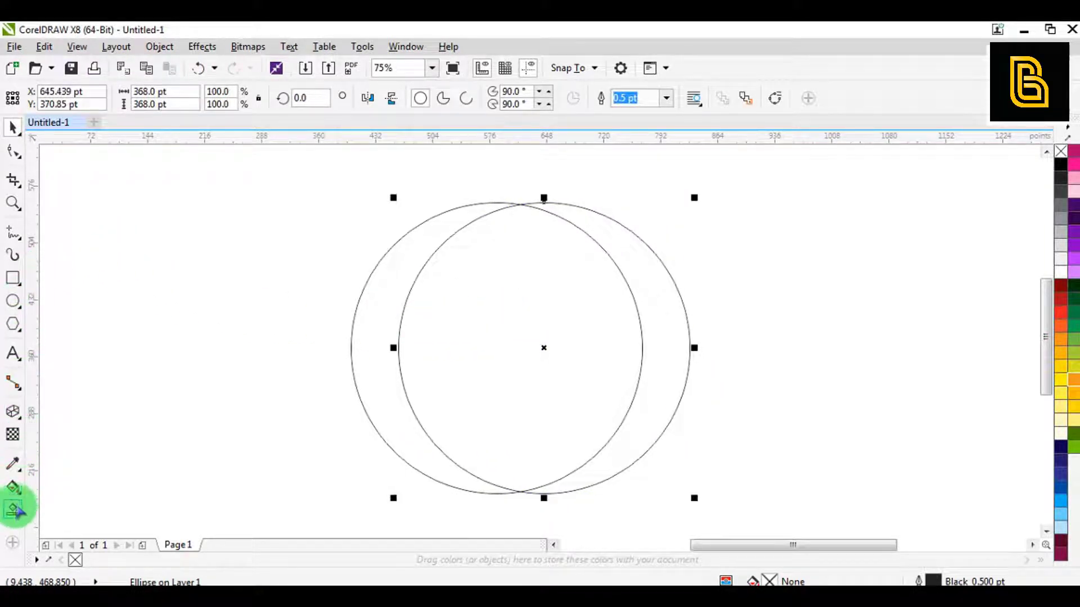
Smart-fill the left crescent between the two overlapping circles and move the filled shape clear of them
{"action": "left_click", "coordinate": [13, 511]}
{"action": "left_click", "coordinate": [383, 313]}
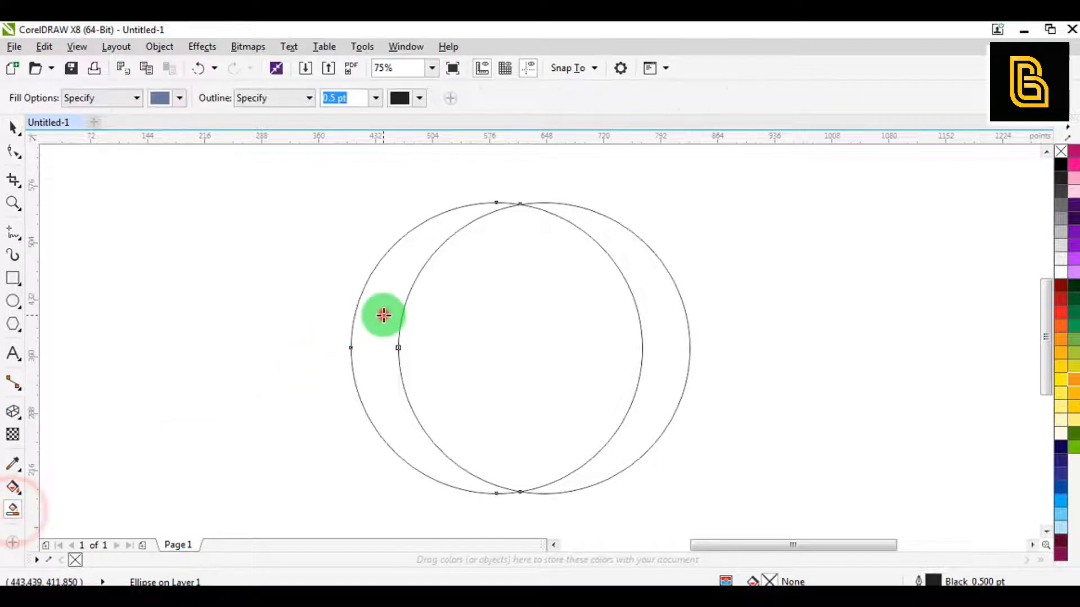
{"action": "left_click", "coordinate": [12, 128]}
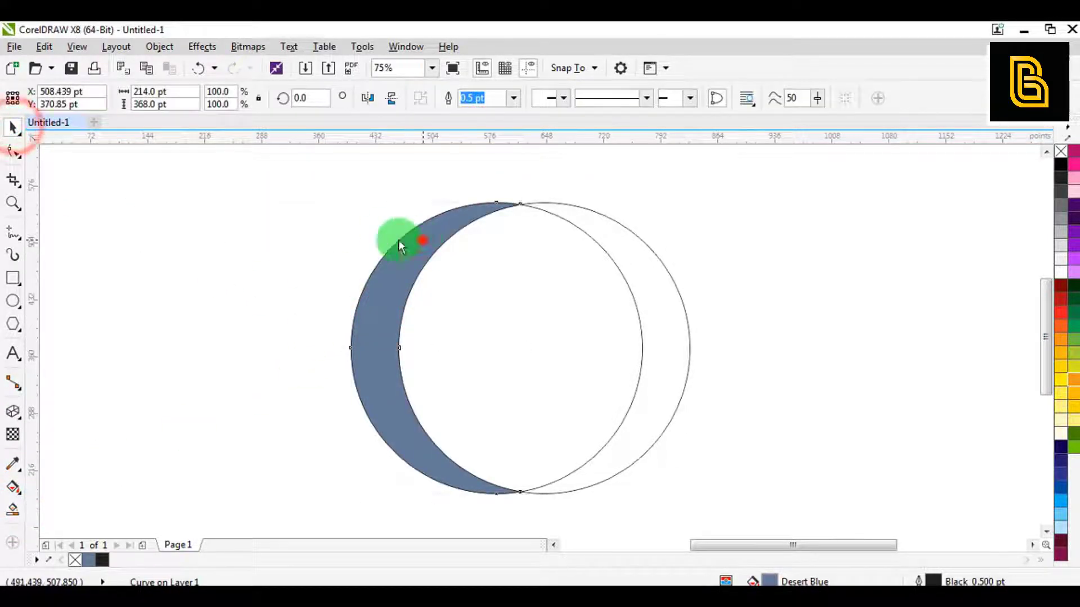
{"action": "left_click_drag", "start_coordinate": [422, 239], "coordinate": [300, 239]}
Delete both original circles, leaving only the filled crescent
{"action": "left_click", "coordinate": [484, 258]}
{"action": "right_click", "coordinate": [513, 253]}
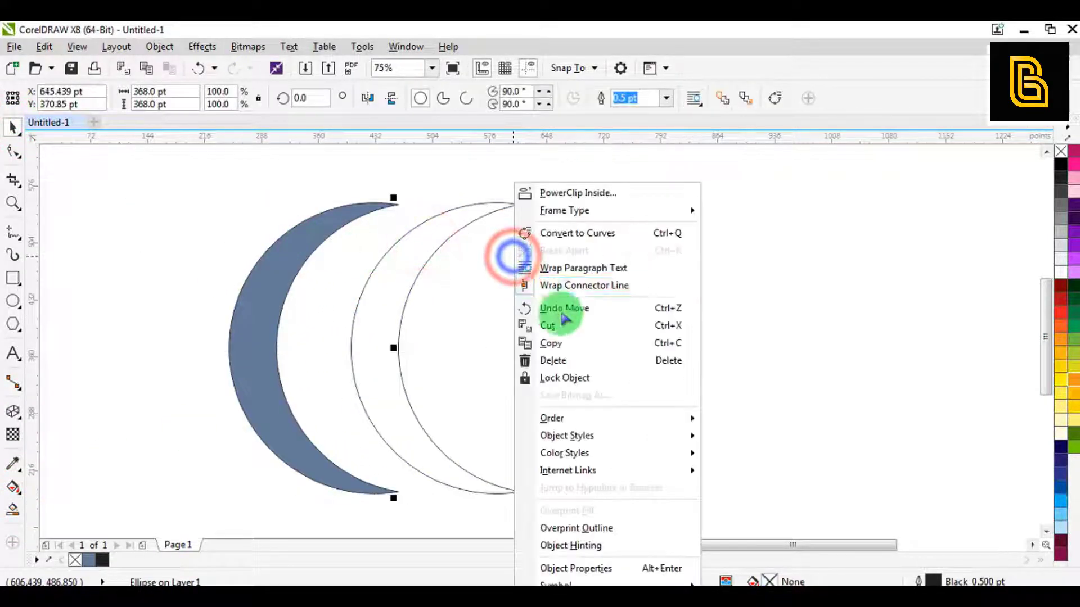
{"action": "left_click", "coordinate": [575, 362]}
{"action": "right_click", "coordinate": [446, 338]}
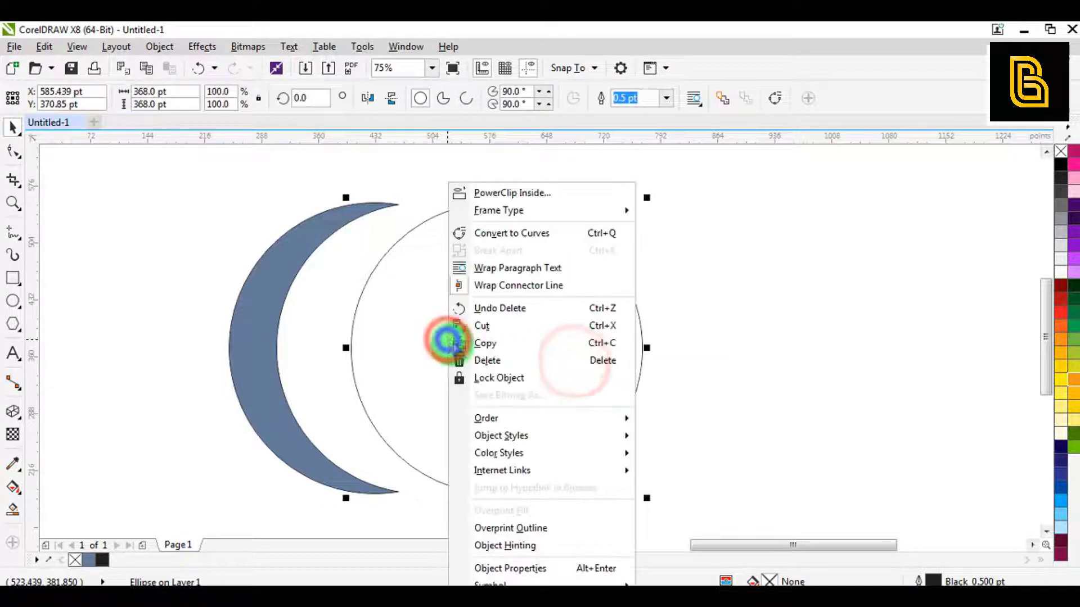
{"action": "left_click", "coordinate": [495, 364]}
Move the crescent back toward the page centre, remove its outline and fill it with 50% black
{"action": "left_click_drag", "start_coordinate": [282, 273], "coordinate": [383, 276]}
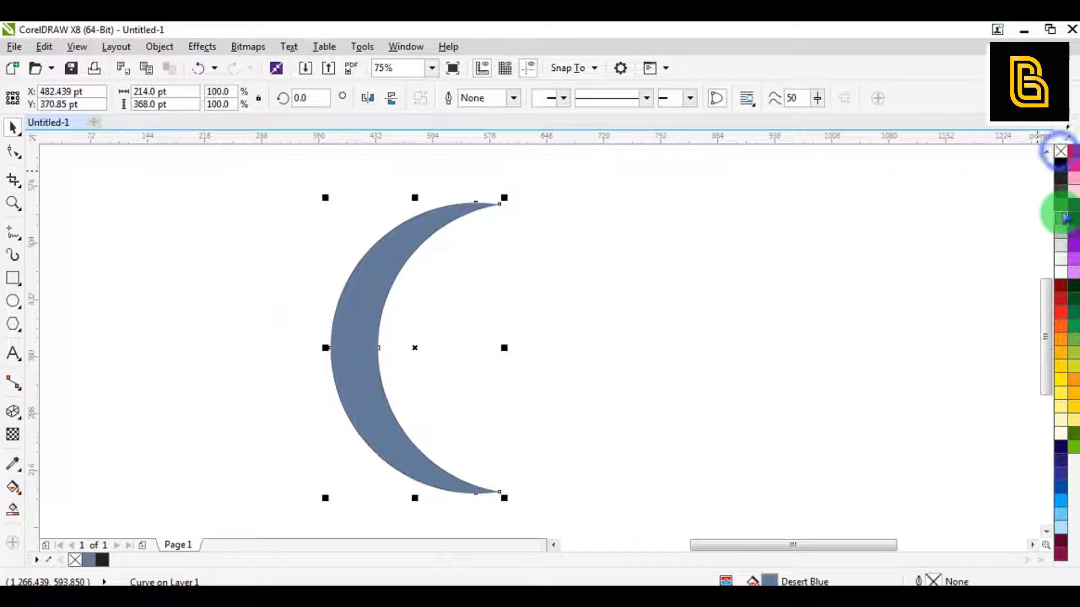
{"action": "left_click", "coordinate": [1060, 220]}
{"action": "scroll", "coordinate": [571, 244], "scroll_direction": "down", "scroll_amount": 3}
{"action": "left_click", "coordinate": [582, 246]}
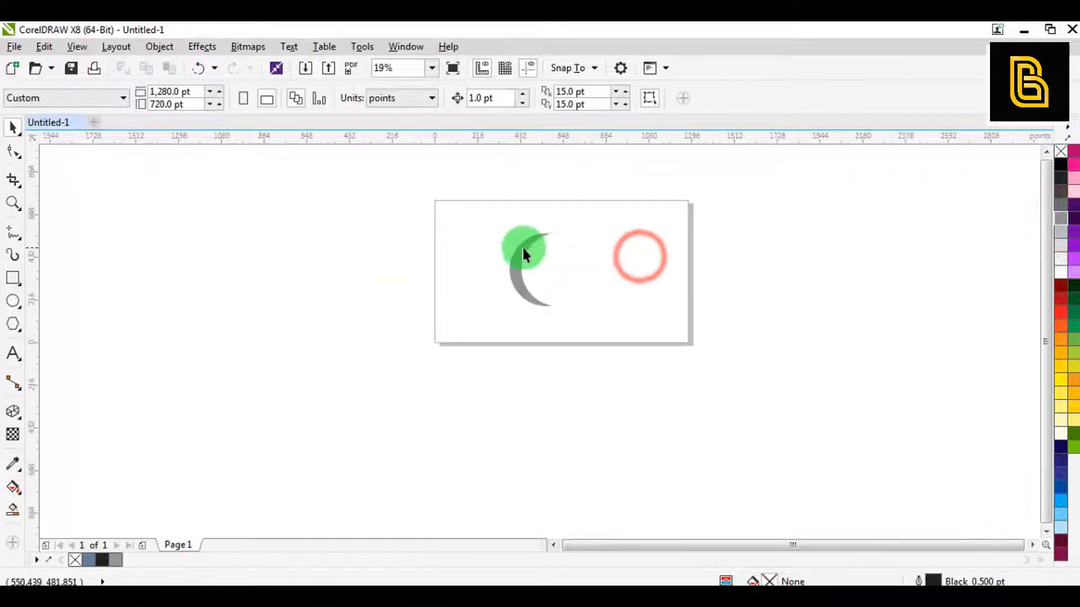
{"action": "scroll", "coordinate": [523, 253], "scroll_direction": "up", "scroll_amount": 3}
Apply a linear fountain fill from the crescent's upper tip to below its lower end, with the start node at C0 M0 Y0 K80
{"action": "left_click", "coordinate": [414, 214]}
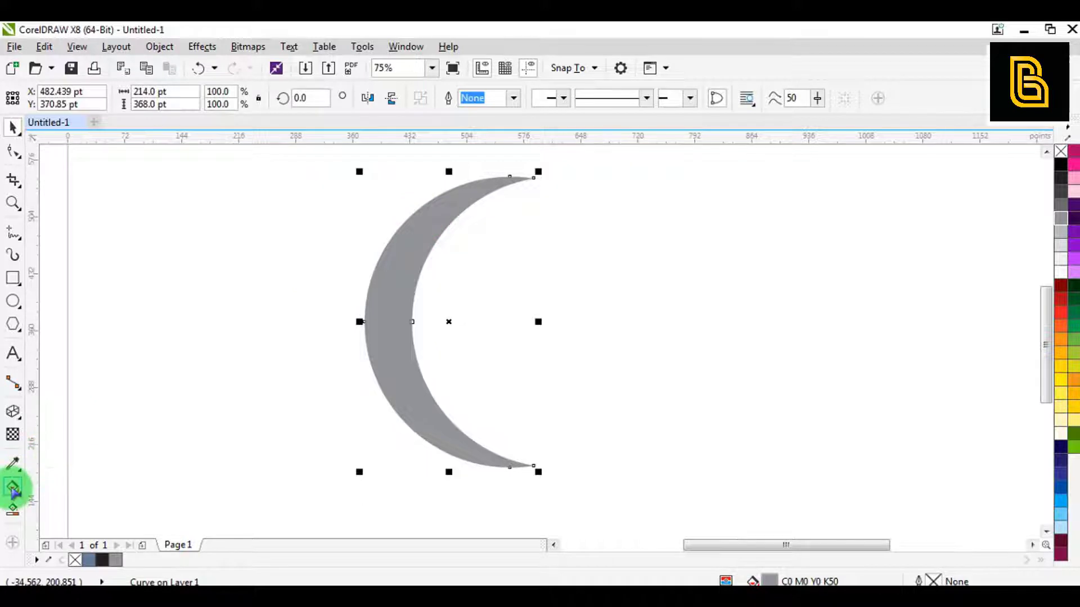
{"action": "left_click", "coordinate": [12, 487]}
{"action": "left_click_drag", "start_coordinate": [533, 169], "coordinate": [457, 501]}
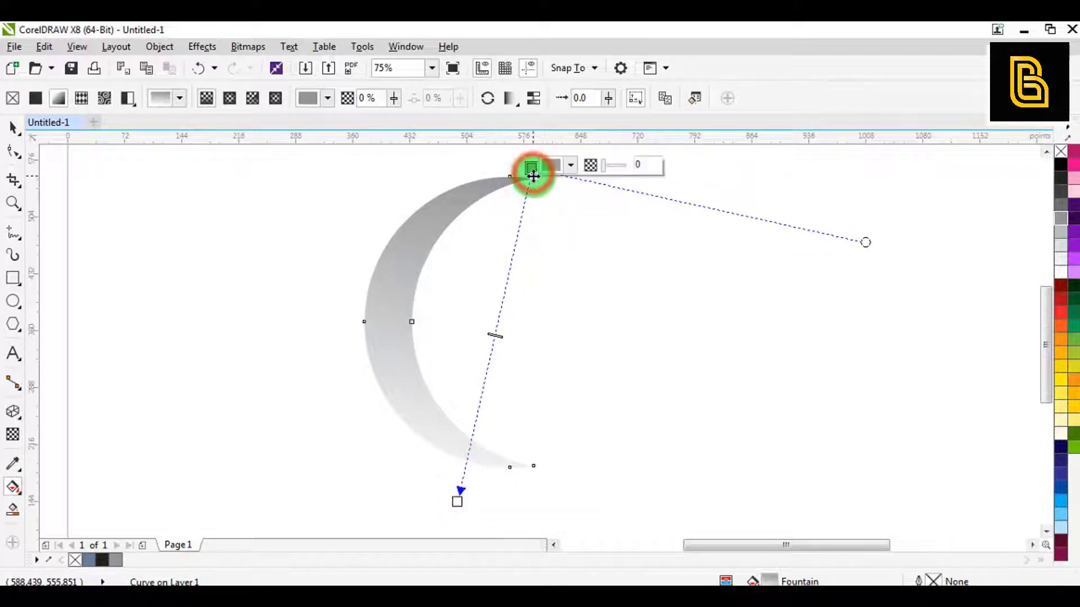
{"action": "left_click", "coordinate": [570, 164]}
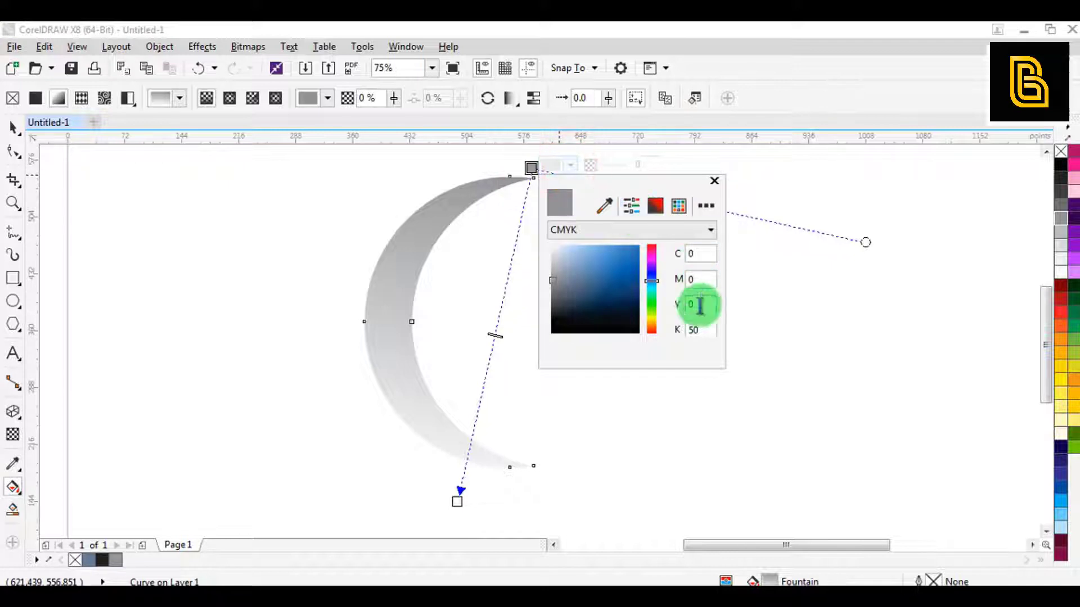
{"action": "key", "text": "Tab"}
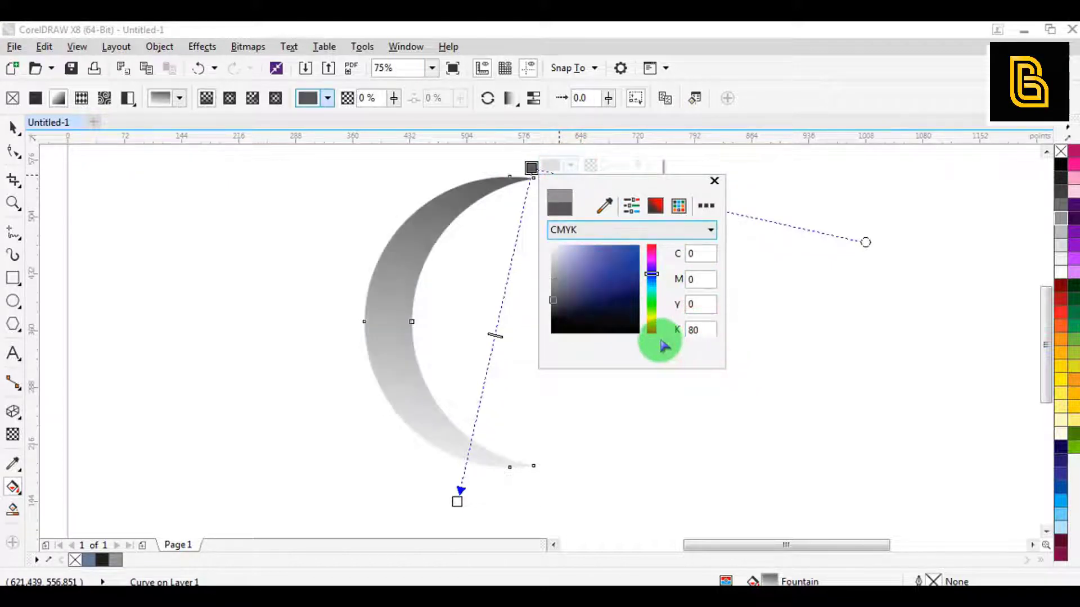
Add a gradient node at about 15% and set its colour to C0 M0 Y0 K70
{"action": "double_click", "coordinate": [521, 216]}
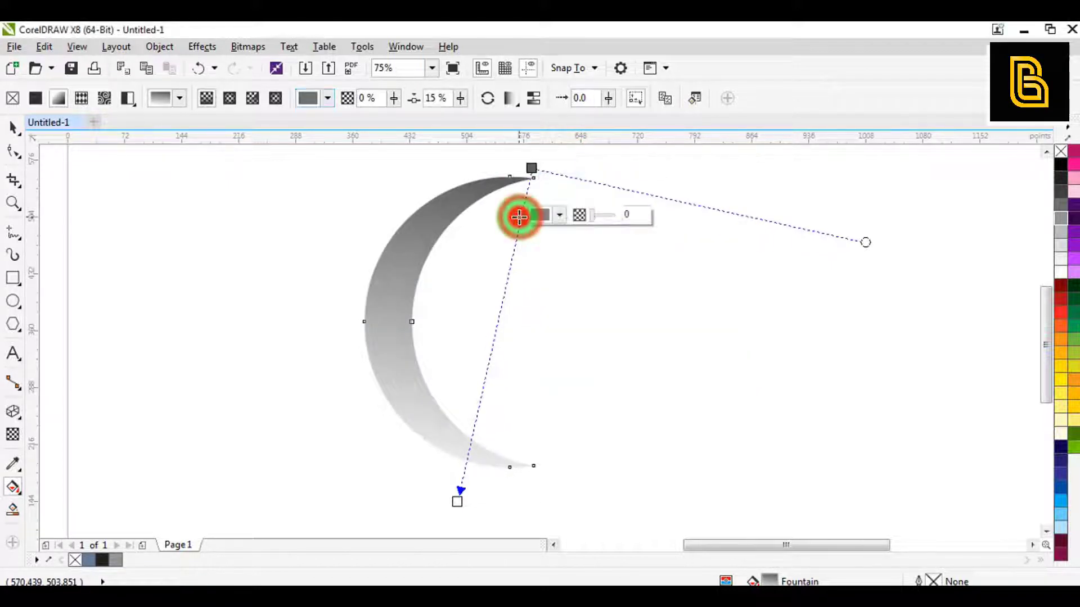
{"action": "left_click", "coordinate": [559, 215]}
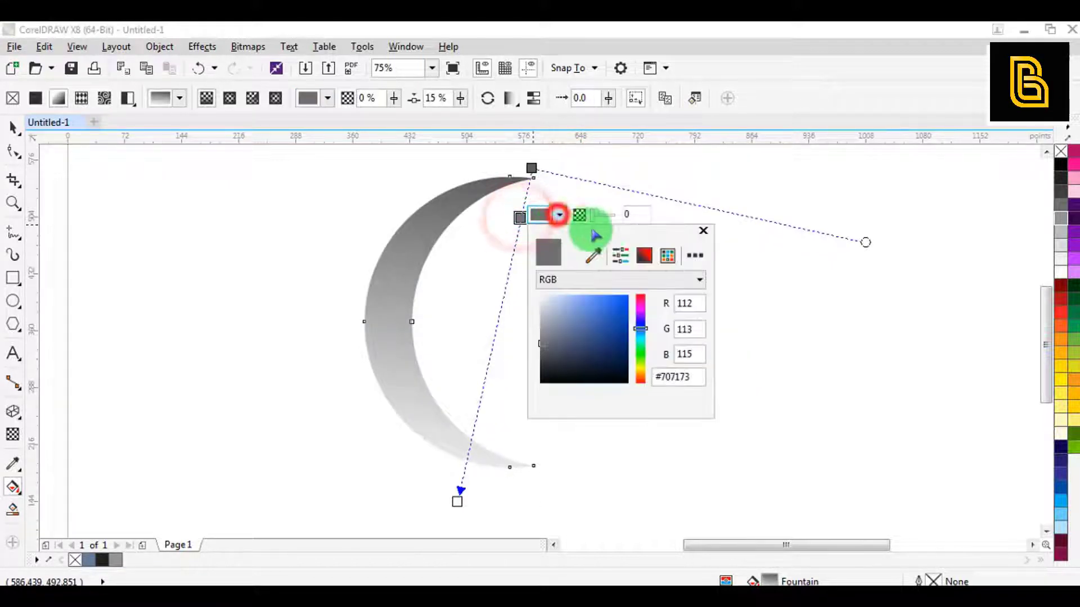
{"action": "left_click", "coordinate": [615, 283]}
{"action": "left_click", "coordinate": [616, 307]}
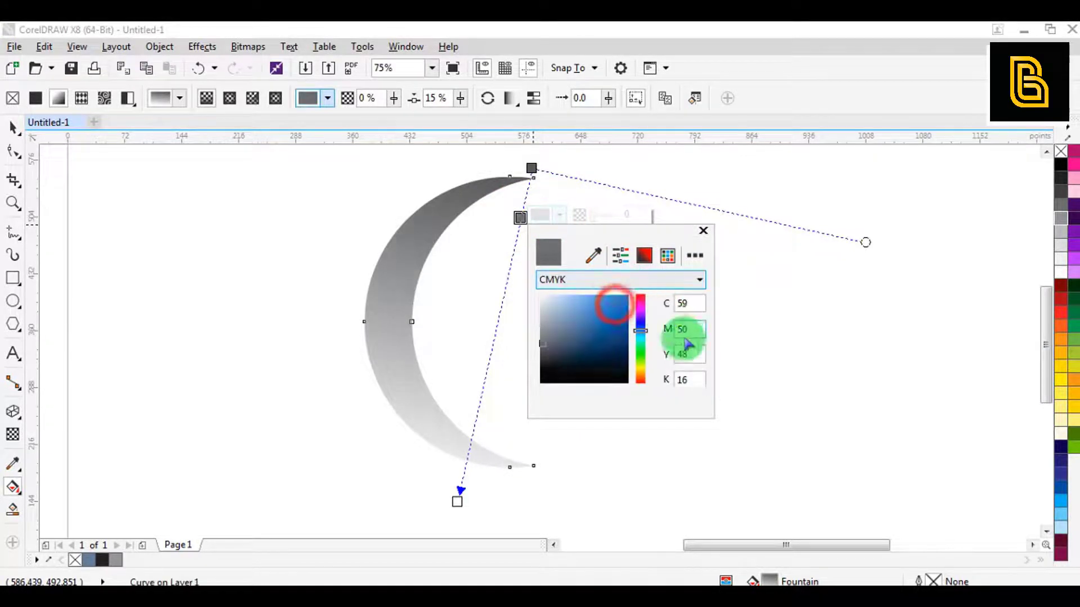
{"action": "double_click", "coordinate": [677, 304]}
{"action": "type", "text": "0"}
{"action": "key", "text": "Tab"}
{"action": "type", "text": "0"}
{"action": "key", "text": "Tab"}
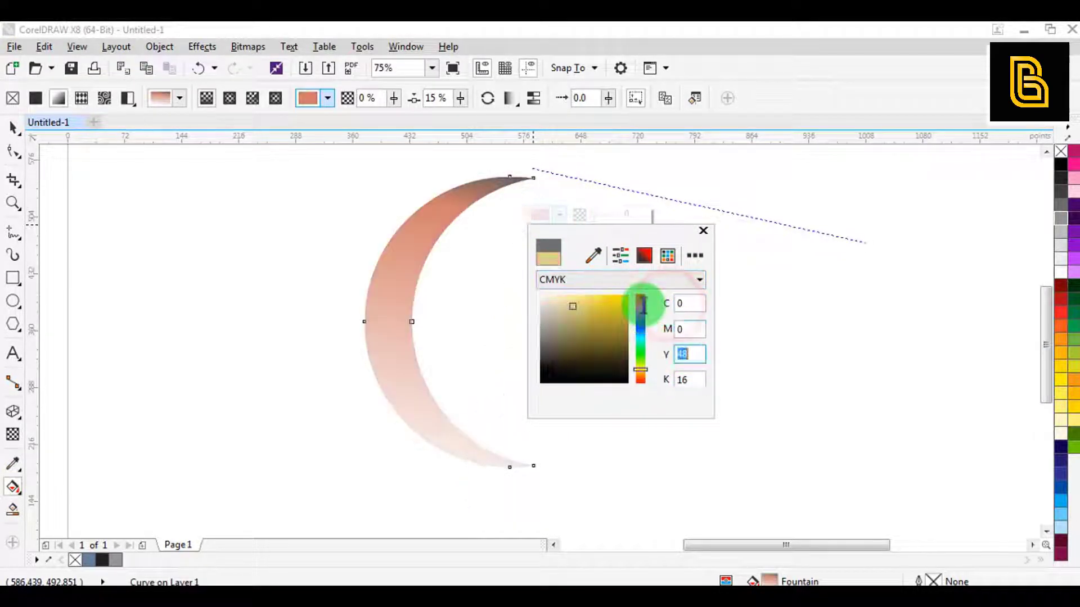
{"action": "type", "text": "0"}
{"action": "key", "text": "Tab"}
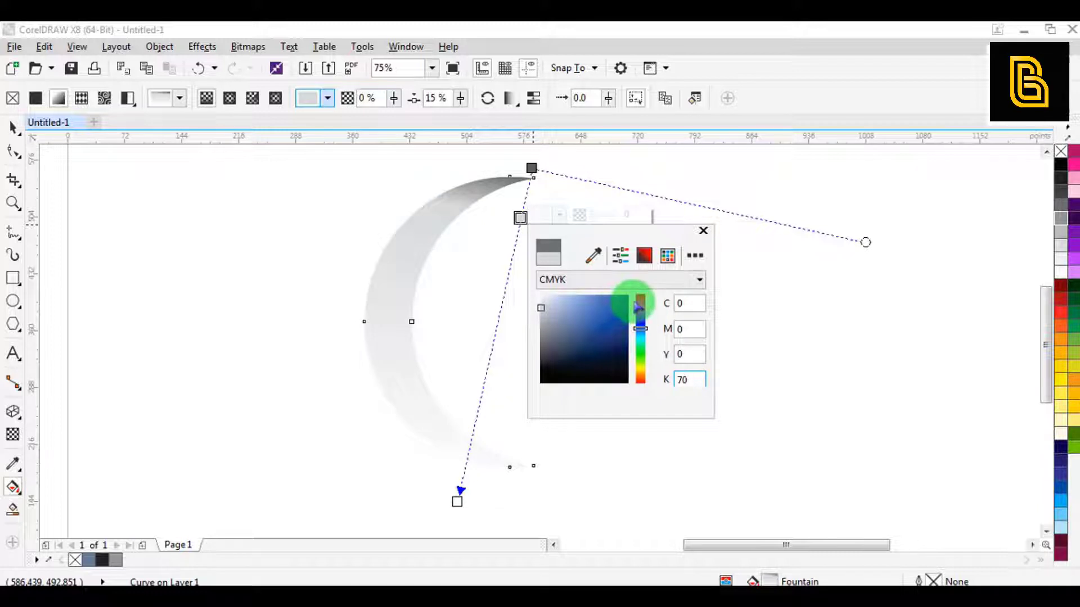
{"action": "key", "text": "Tab"}
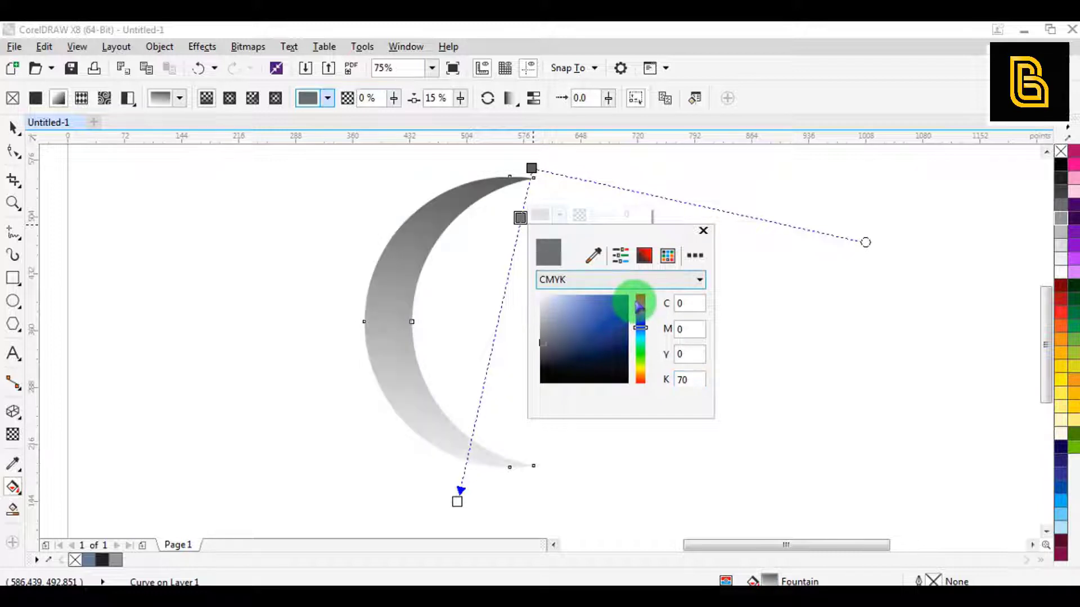
Add a gradient node at about 30% and set its colour to C0 M0 Y0 K20
{"action": "left_click", "coordinate": [508, 252]}
{"action": "double_click", "coordinate": [510, 269]}
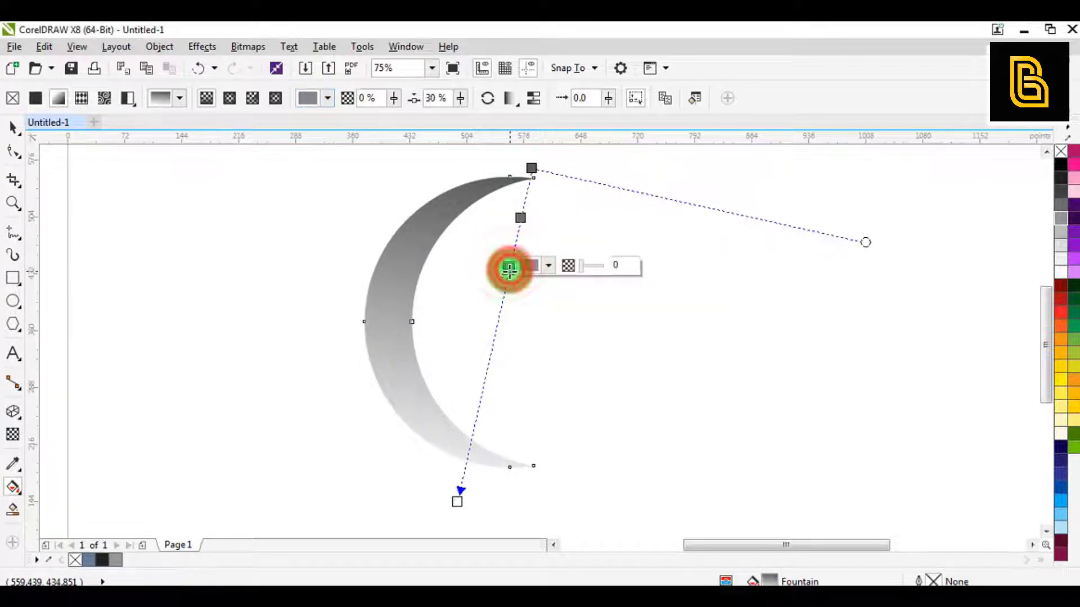
{"action": "left_click", "coordinate": [508, 267]}
{"action": "left_click", "coordinate": [548, 265]}
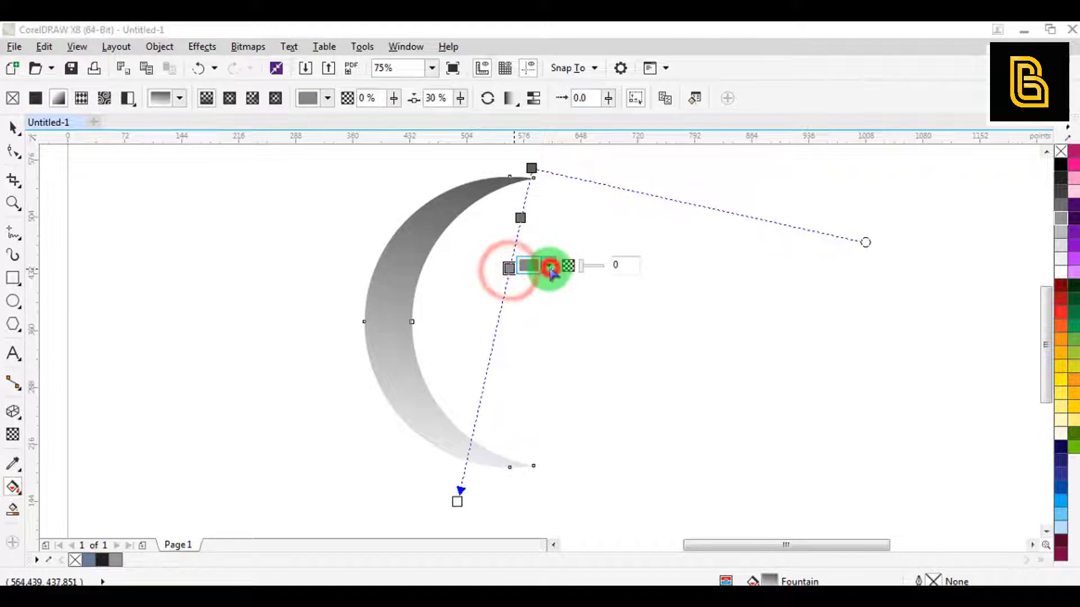
{"action": "left_click", "coordinate": [598, 330]}
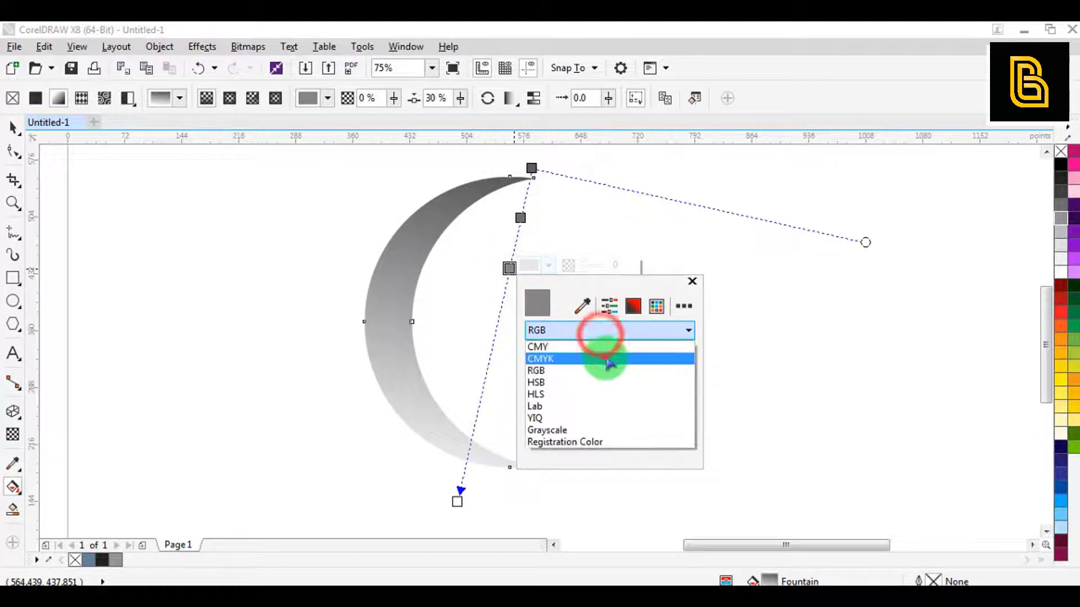
{"action": "left_click", "coordinate": [602, 355]}
{"action": "double_click", "coordinate": [678, 355]}
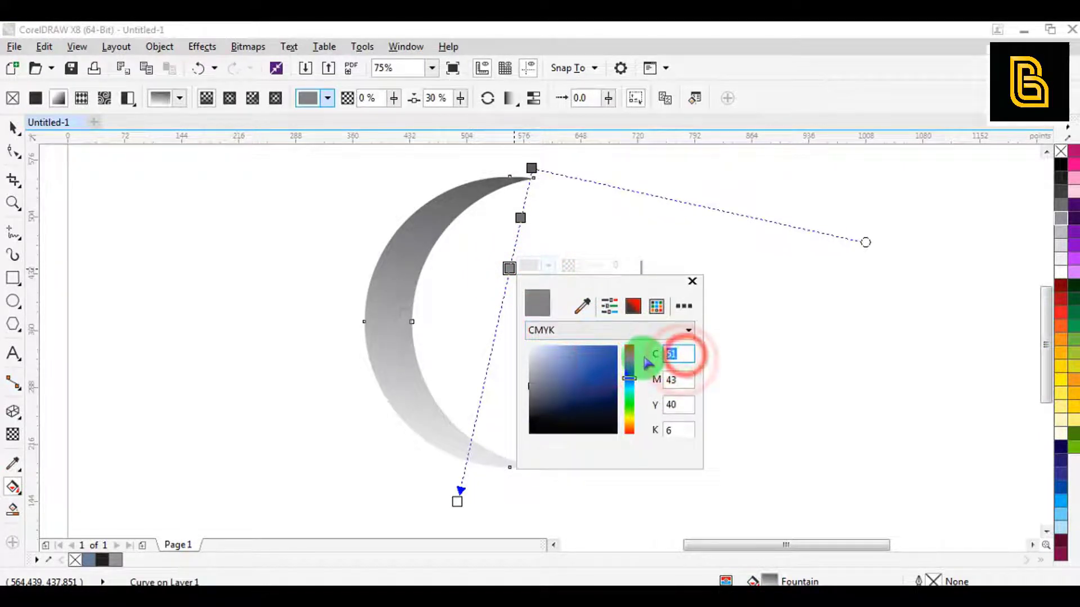
{"action": "type", "text": "0"}
{"action": "key", "text": "Tab"}
{"action": "type", "text": "0"}
{"action": "key", "text": "Tab"}
{"action": "type", "text": "0"}
{"action": "key", "text": "Tab"}
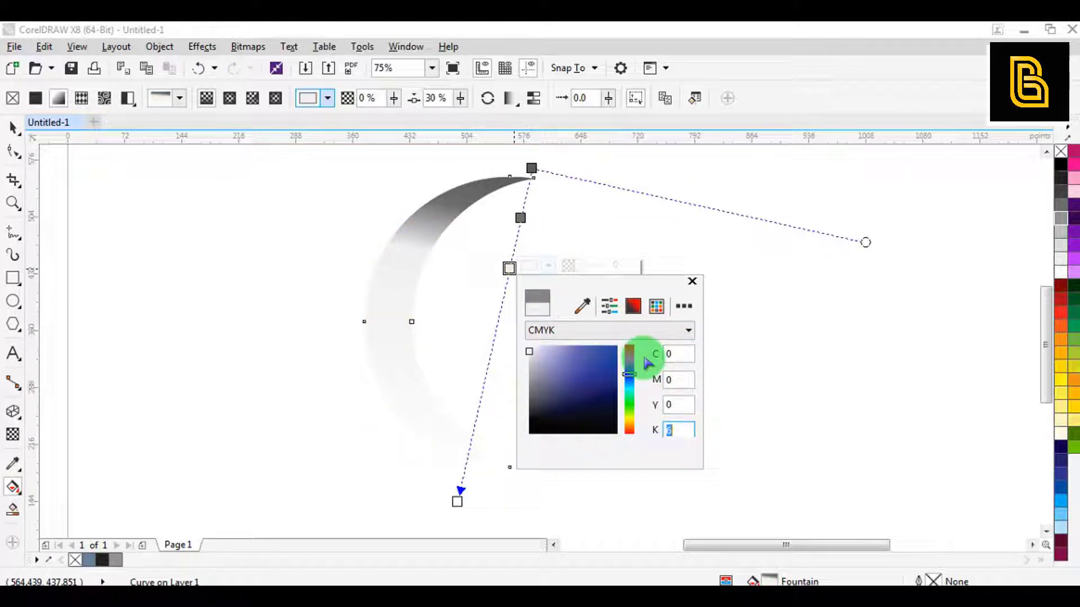
{"action": "type", "text": "20"}
{"action": "key", "text": "Tab"}
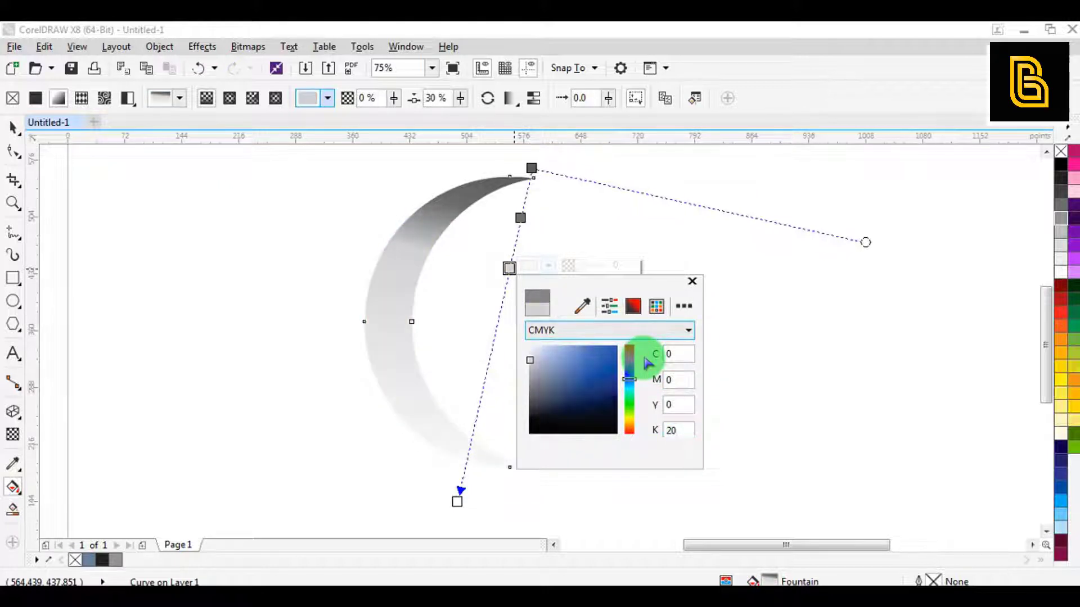
Add a gradient node at about 43% and set its colour to C0 M0 Y0 K40
{"action": "left_click", "coordinate": [500, 312]}
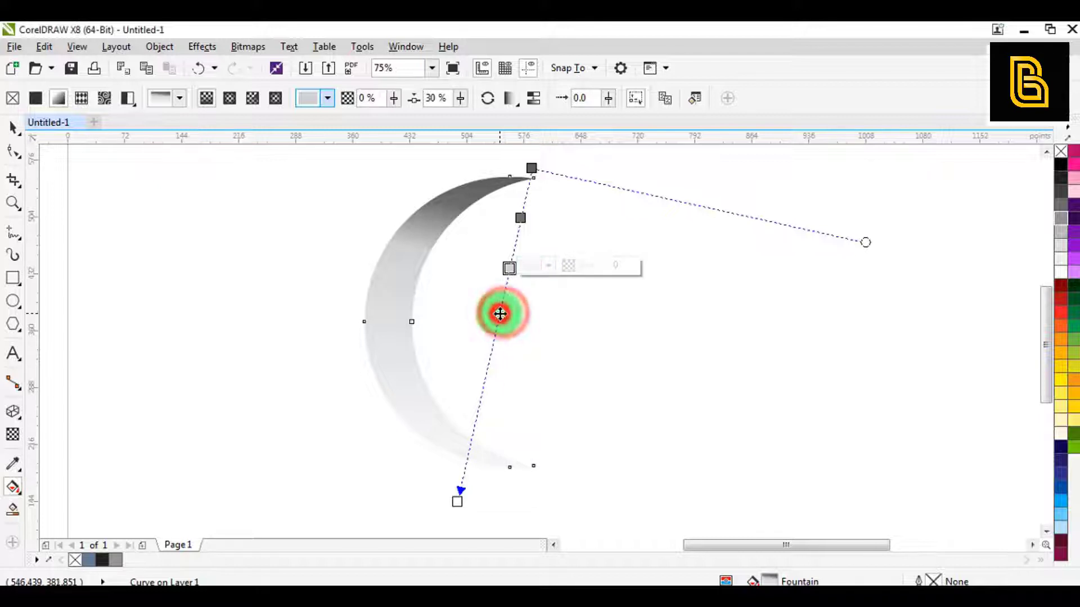
{"action": "left_click", "coordinate": [533, 309]}
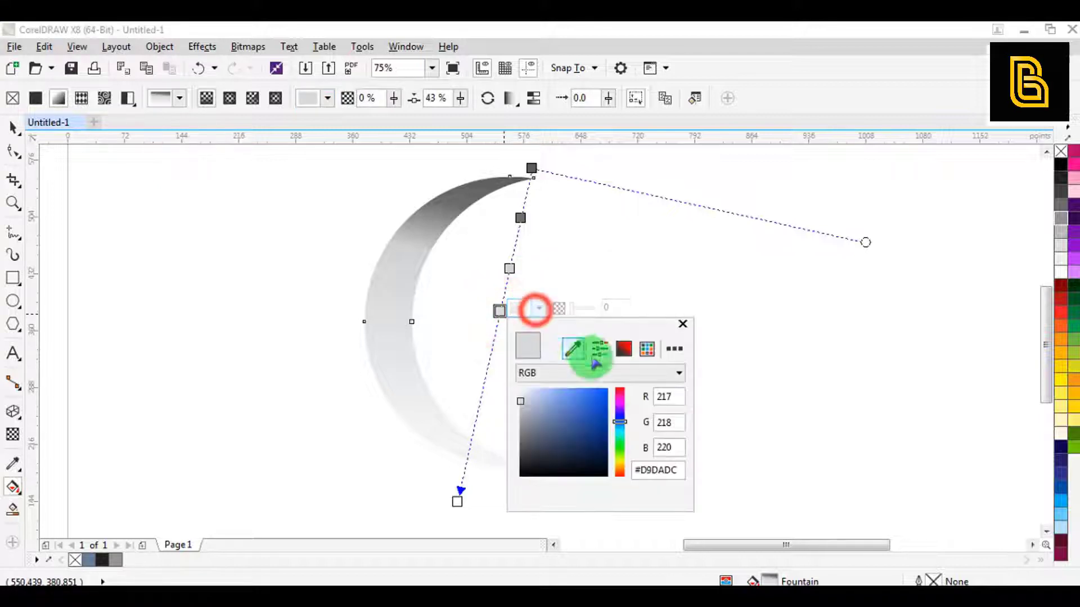
{"action": "left_click", "coordinate": [573, 371]}
{"action": "left_click", "coordinate": [578, 398]}
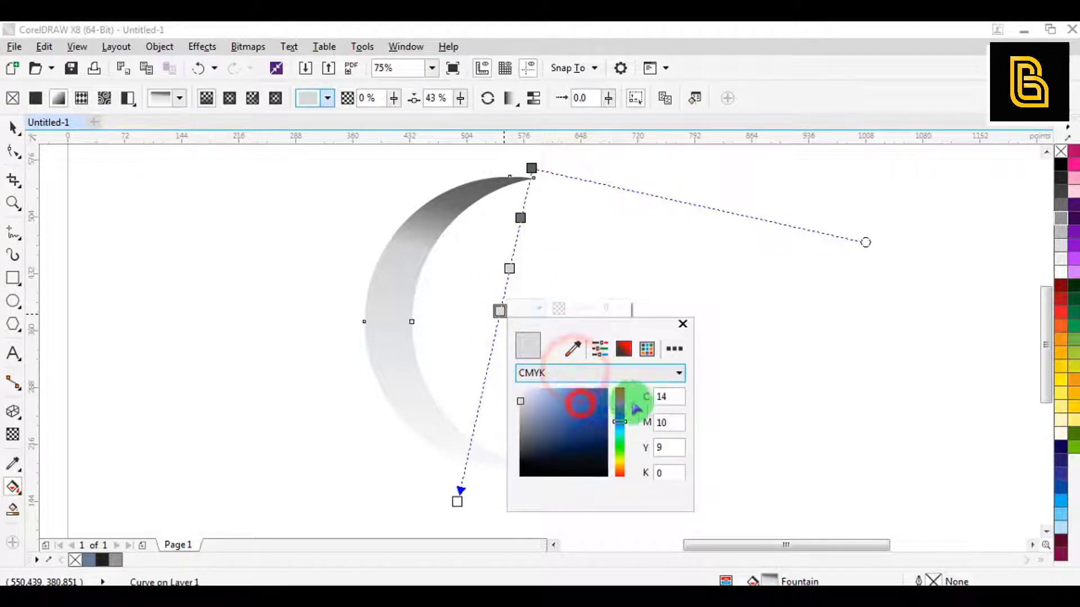
{"action": "double_click", "coordinate": [676, 398]}
{"action": "type", "text": "0"}
{"action": "key", "text": "Tab"}
{"action": "type", "text": "0"}
{"action": "key", "text": "Tab"}
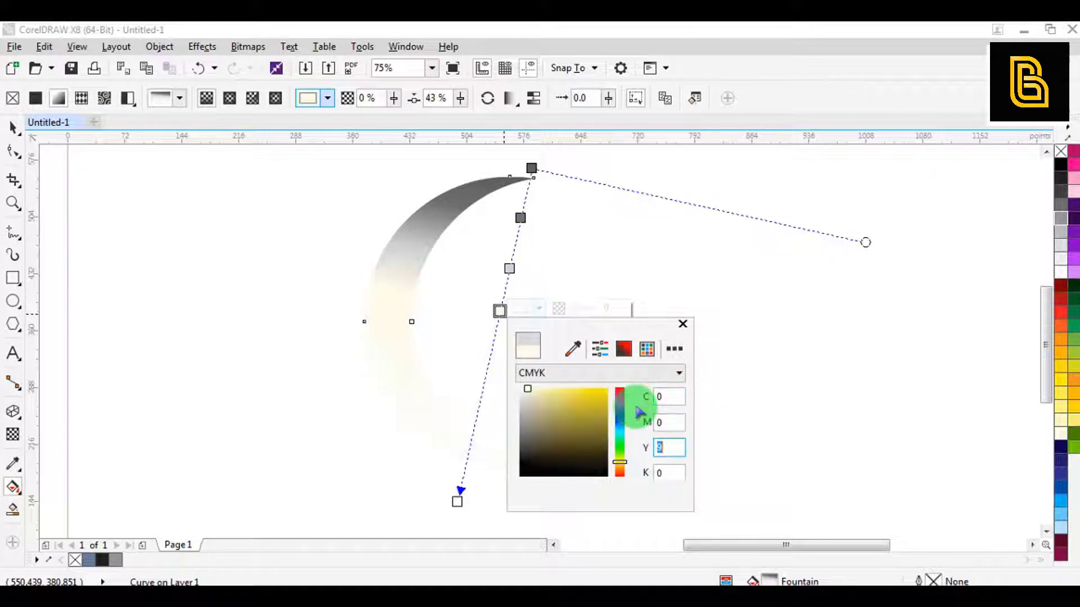
{"action": "type", "text": "0"}
{"action": "key", "text": "Tab"}
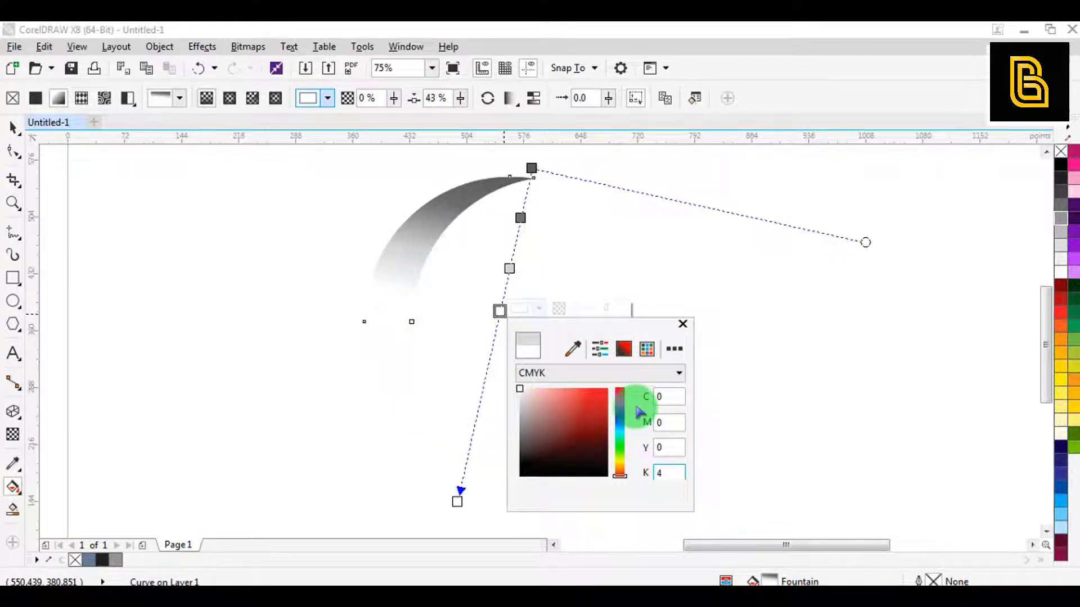
{"action": "type", "text": "40"}
{"action": "key", "text": "Return"}
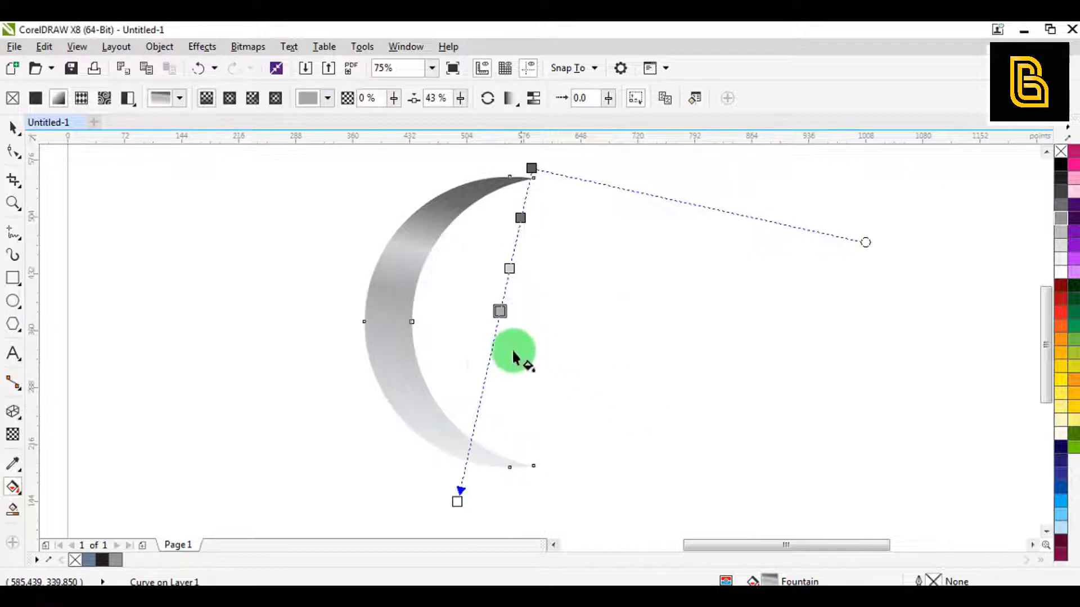
Add a gradient node at about 60% and set its colour to C0 M0 Y0 K70
{"action": "double_click", "coordinate": [489, 368]}
{"action": "left_click", "coordinate": [526, 366]}
{"action": "left_click", "coordinate": [561, 406]}
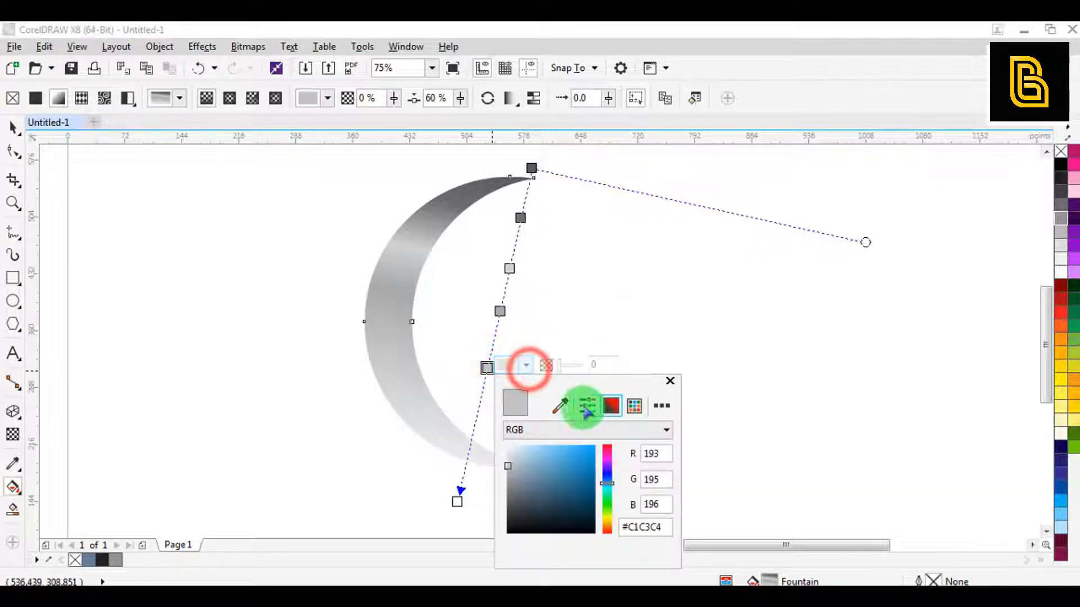
{"action": "left_click", "coordinate": [546, 432]}
{"action": "left_click", "coordinate": [558, 411]}
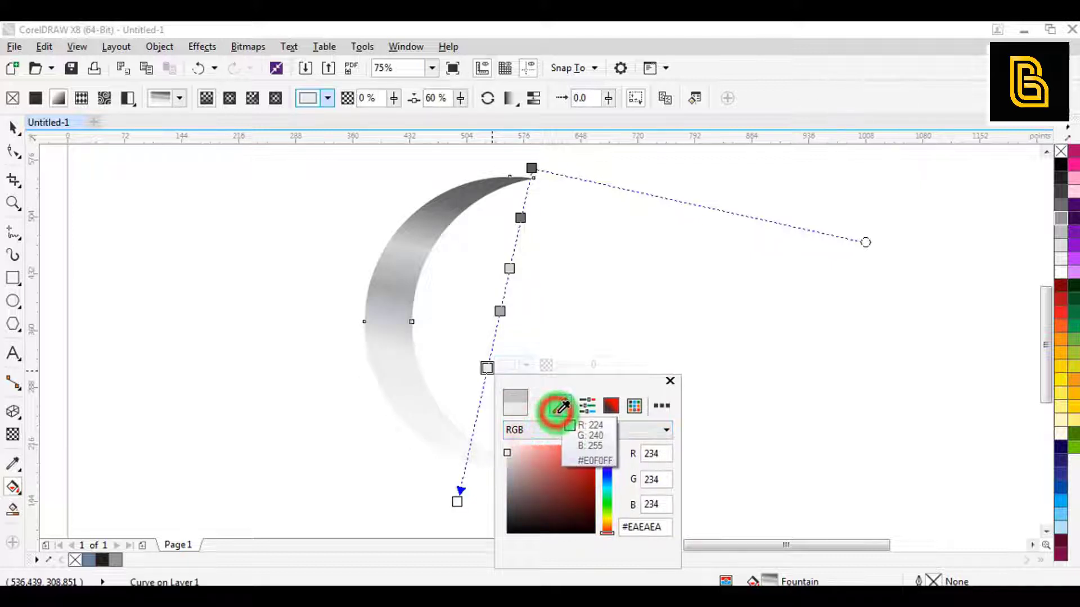
{"action": "left_click", "coordinate": [556, 412]}
{"action": "left_click", "coordinate": [554, 430]}
{"action": "left_click", "coordinate": [554, 444]}
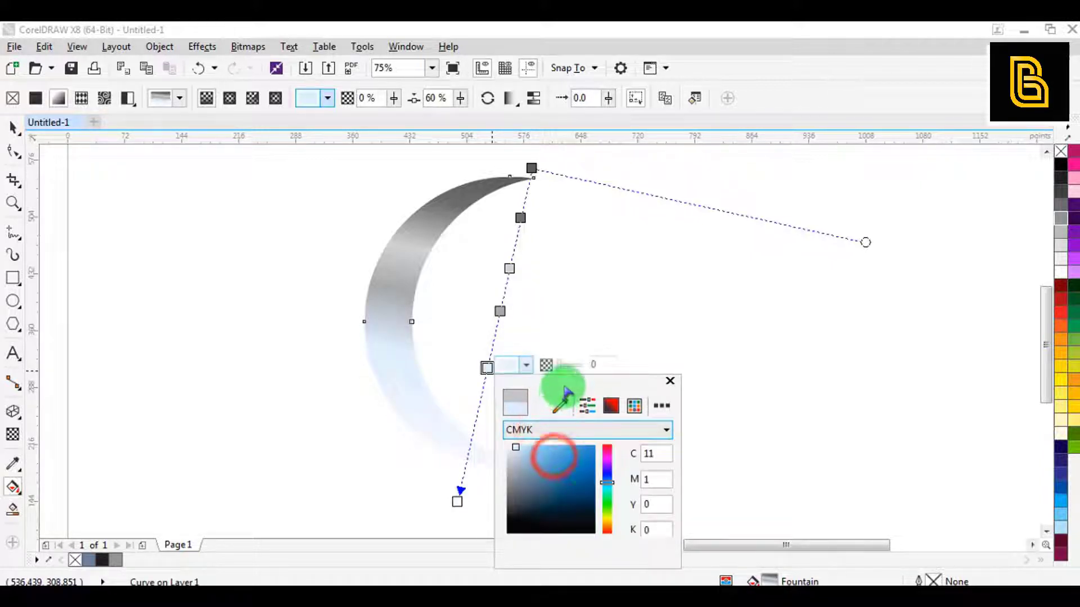
{"action": "left_click_drag", "start_coordinate": [563, 387], "coordinate": [649, 293]}
{"action": "double_click", "coordinate": [733, 359]}
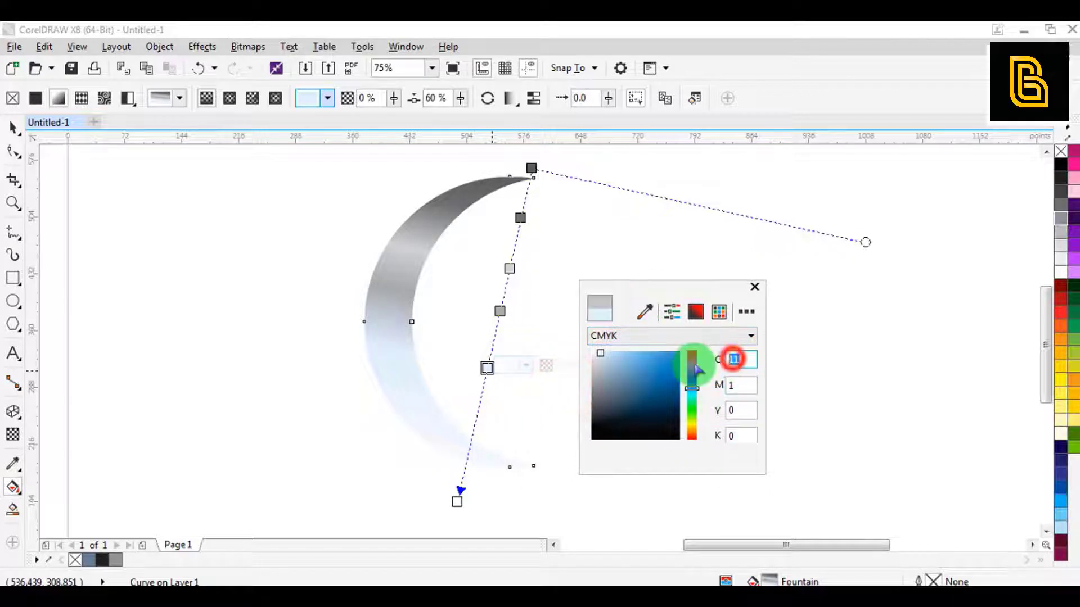
{"action": "type", "text": "0"}
{"action": "key", "text": "Tab"}
{"action": "type", "text": "0"}
{"action": "key", "text": "Tab"}
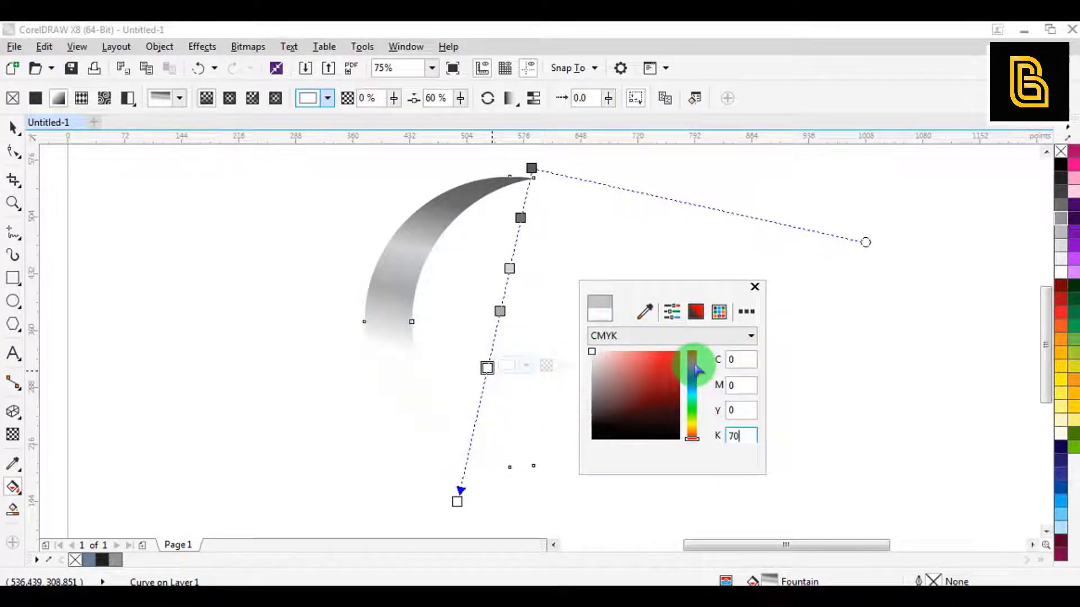
{"action": "left_click", "coordinate": [697, 369]}
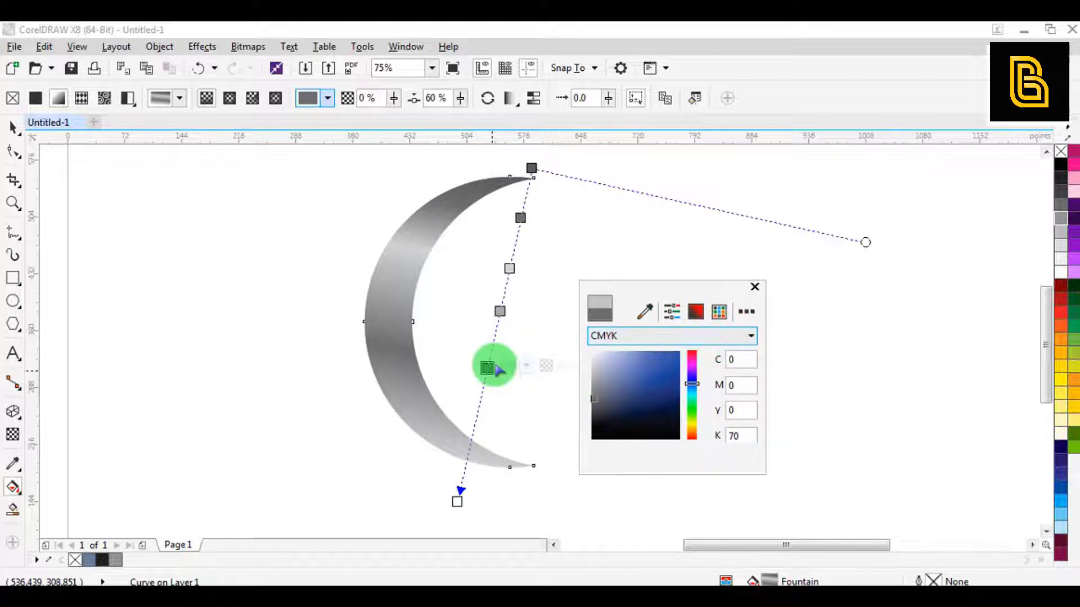
Set the end node of the crescent's gradient to C0 M0 Y0 K80
{"action": "left_click", "coordinate": [456, 503]}
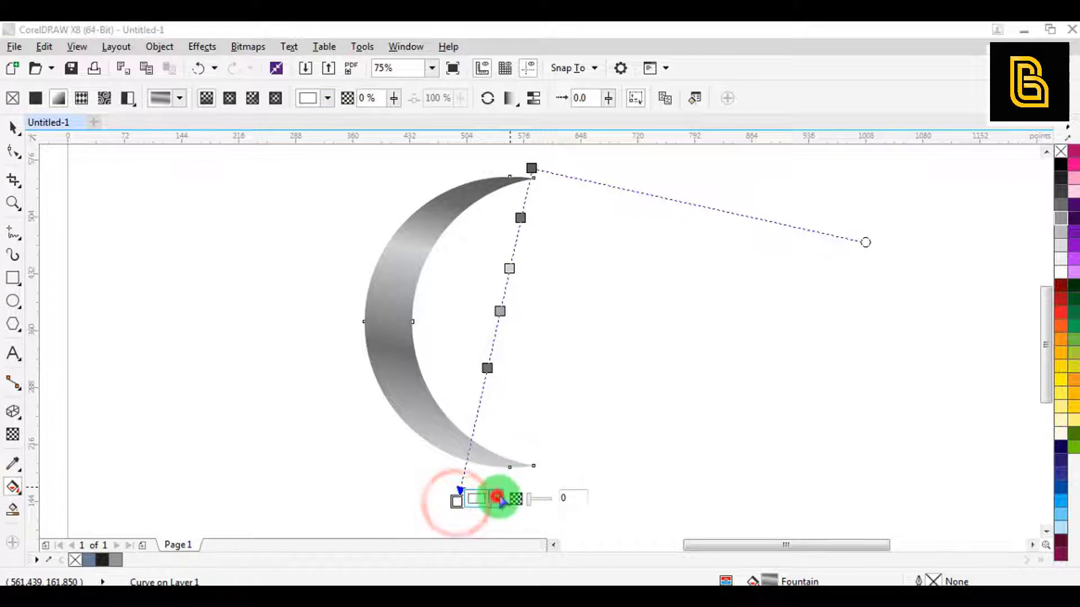
{"action": "left_click", "coordinate": [496, 499]}
{"action": "left_click", "coordinate": [579, 352]}
{"action": "left_click", "coordinate": [581, 377]}
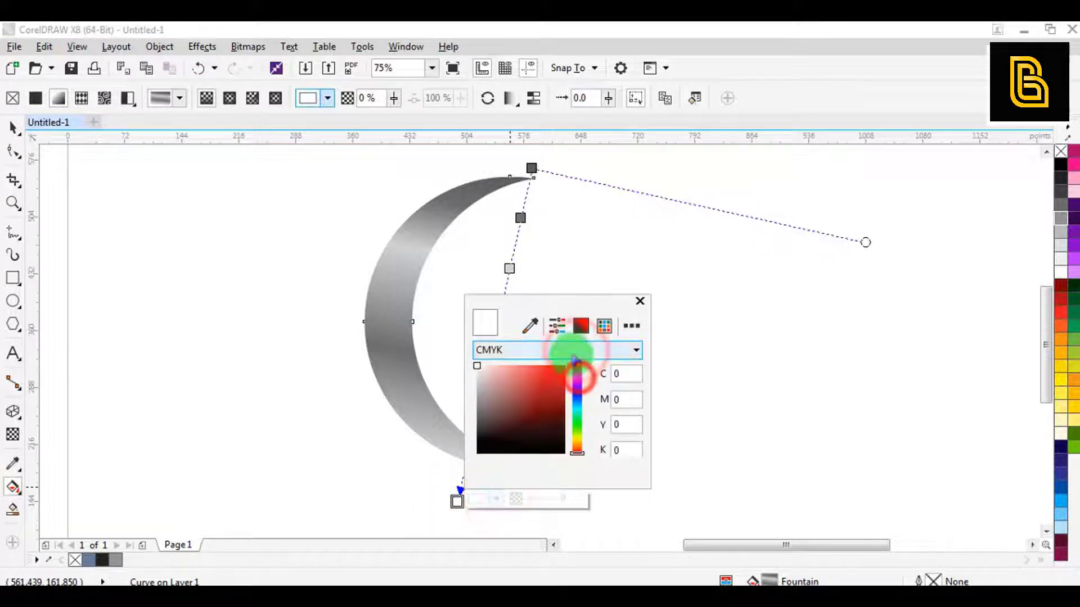
{"action": "left_click", "coordinate": [627, 455]}
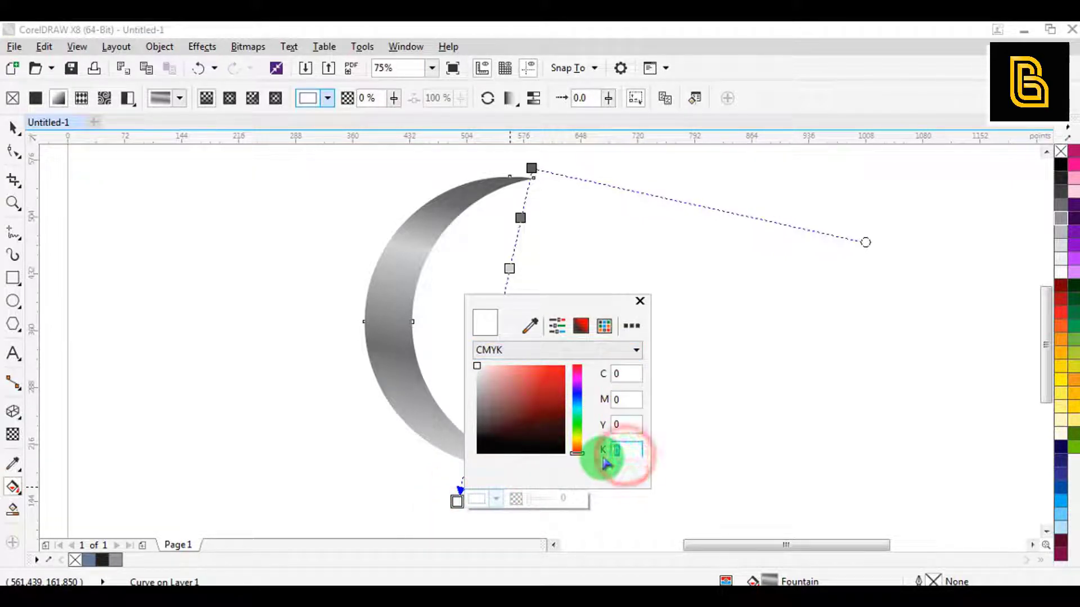
{"action": "type", "text": "80"}
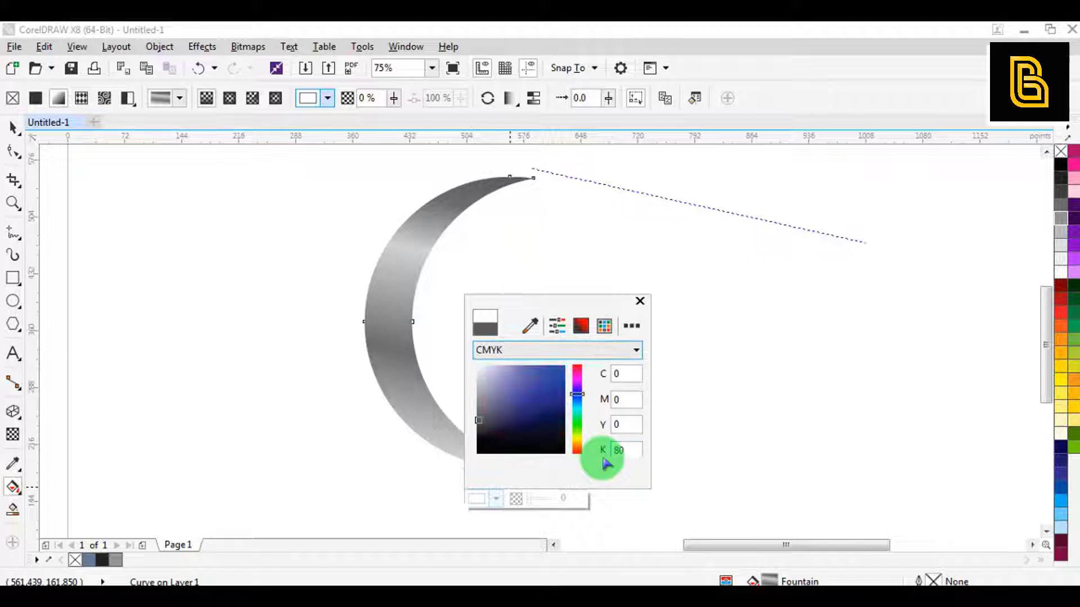
{"action": "key", "text": "Return"}
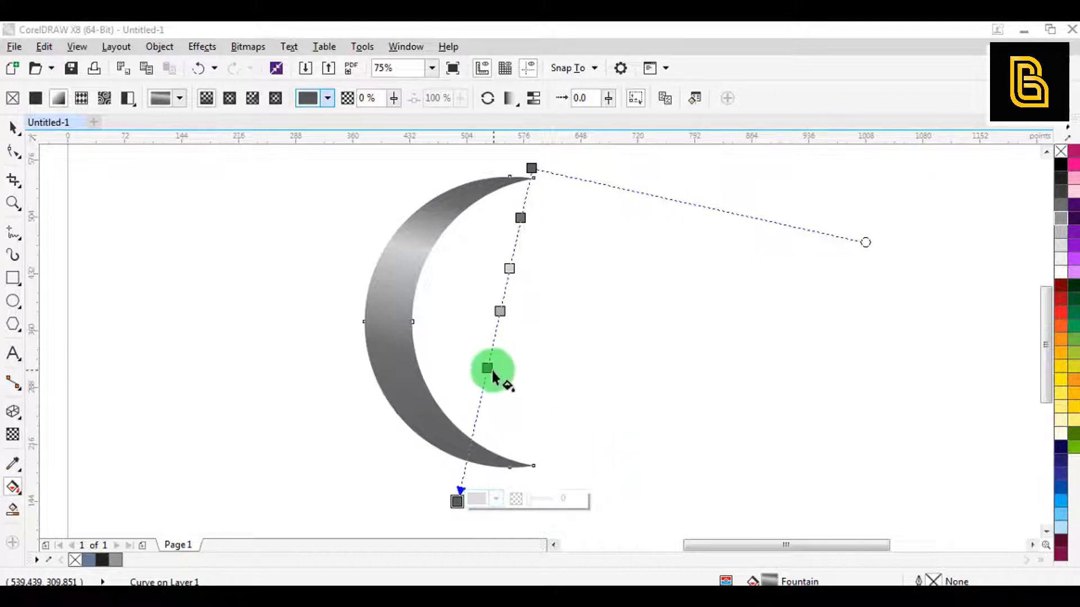
Spread the gradient's intermediate nodes along its line, placing the first at 20%, the K40 node at 58% and the lower K70 node at 76%
{"action": "left_click_drag", "start_coordinate": [487, 368], "coordinate": [479, 430]}
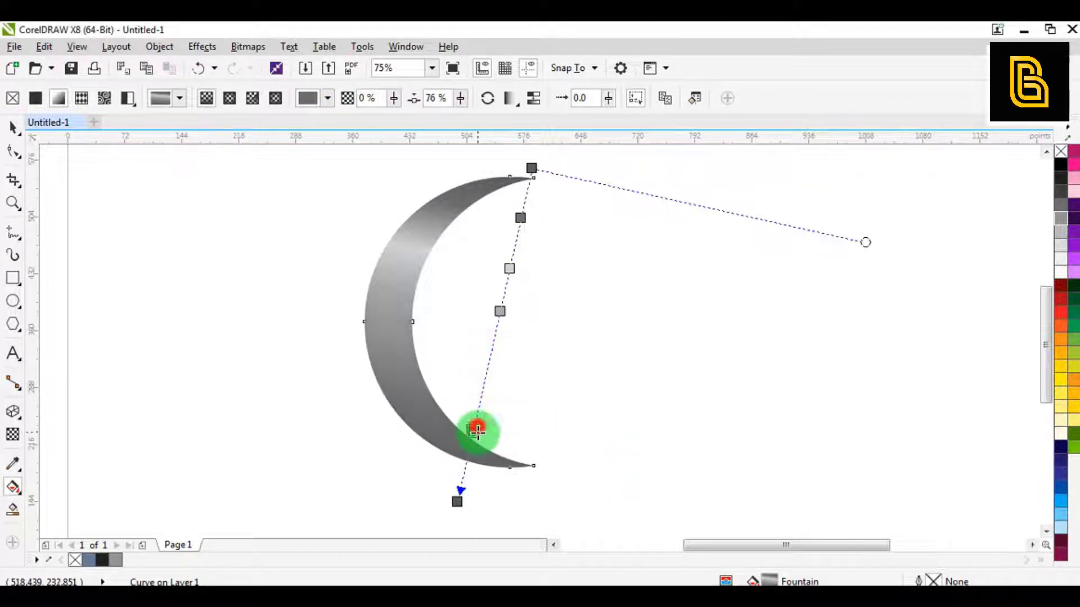
{"action": "left_click_drag", "start_coordinate": [499, 311], "coordinate": [488, 362]}
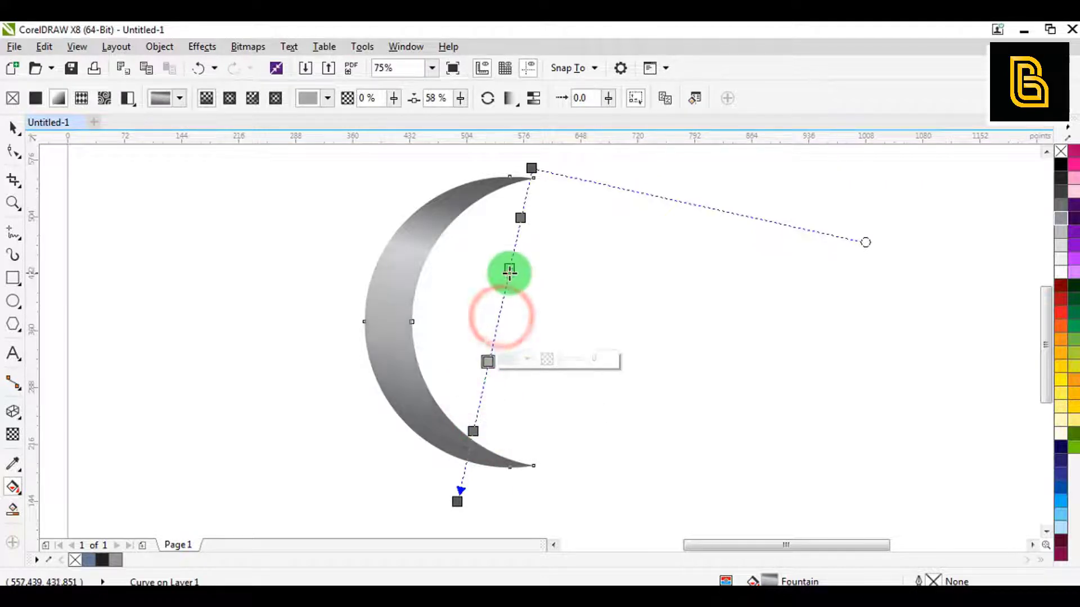
{"action": "double_click", "coordinate": [505, 289]}
{"action": "left_click", "coordinate": [520, 219]}
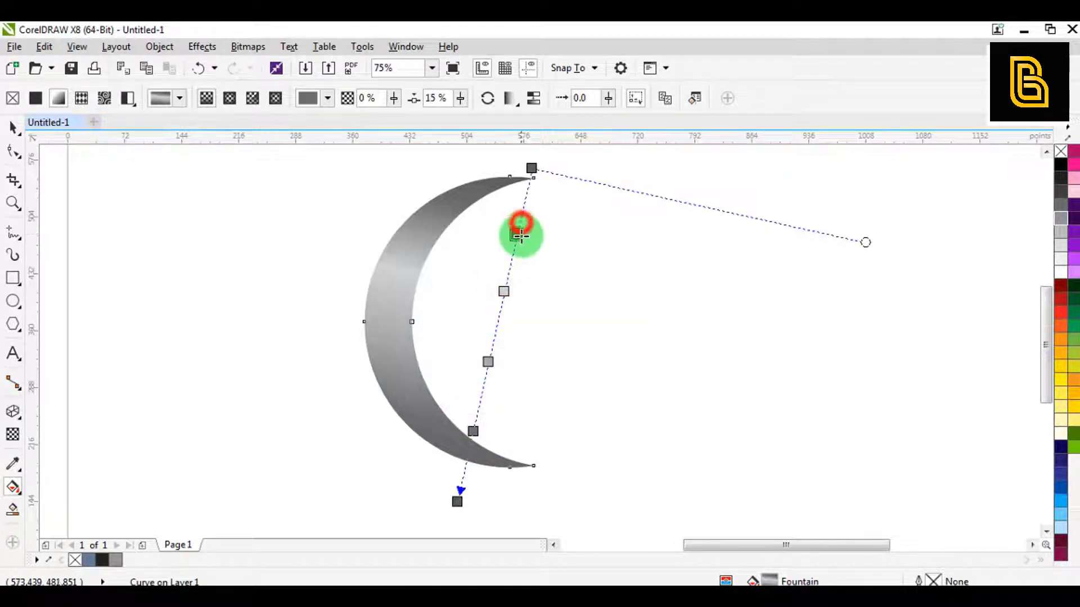
{"action": "left_click_drag", "start_coordinate": [521, 235], "coordinate": [516, 235]}
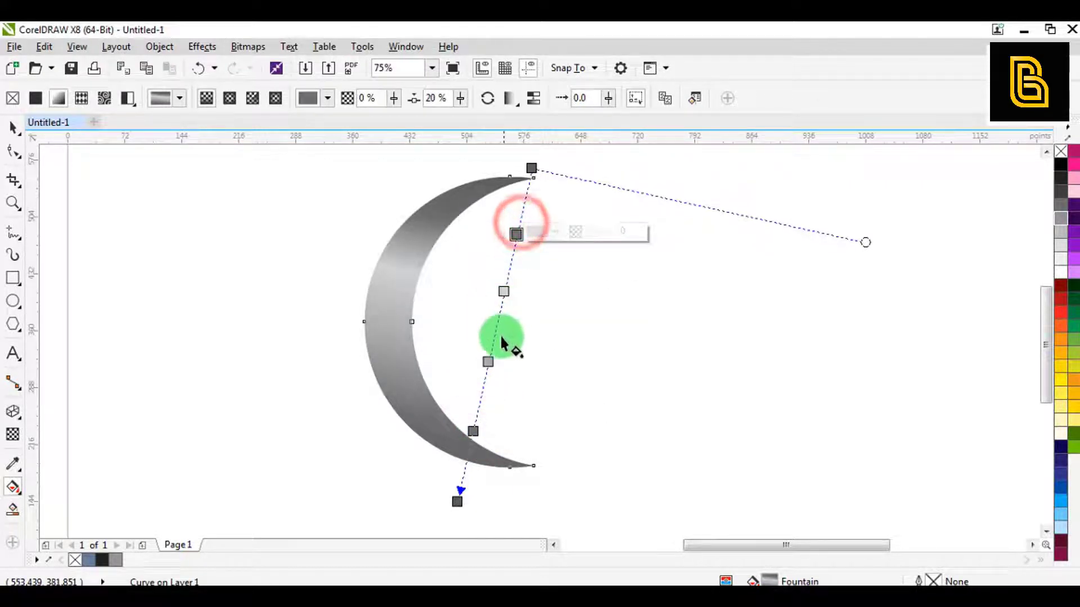
Duplicate the gradient-filled crescent about 279 pt to the right of the original
{"action": "left_click", "coordinate": [458, 500]}
{"action": "left_click", "coordinate": [483, 474]}
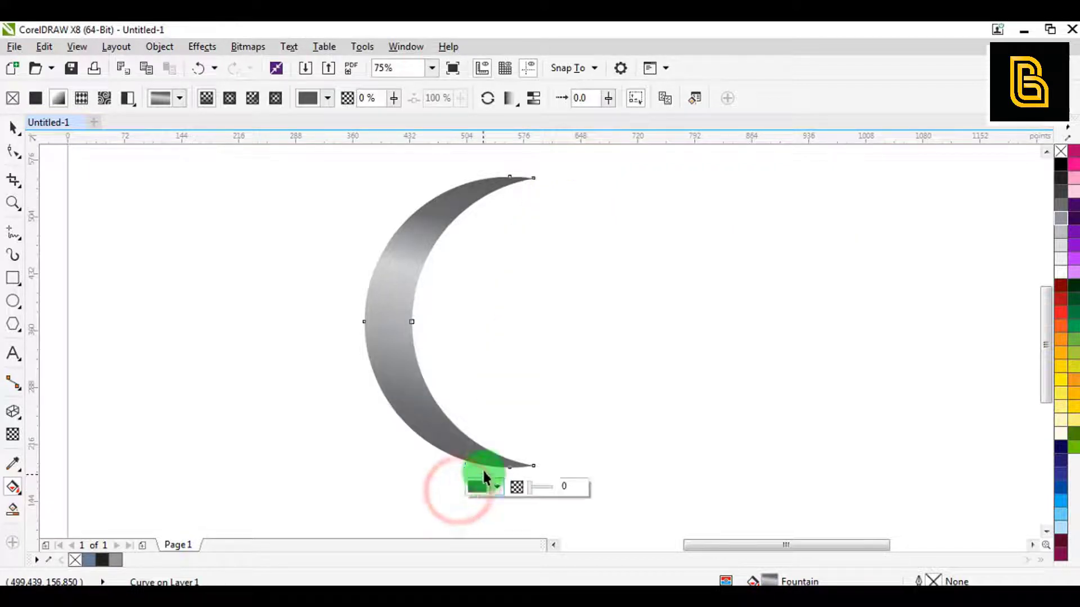
{"action": "key", "text": "space"}
{"action": "left_click", "coordinate": [563, 318]}
{"action": "left_click", "coordinate": [434, 287]}
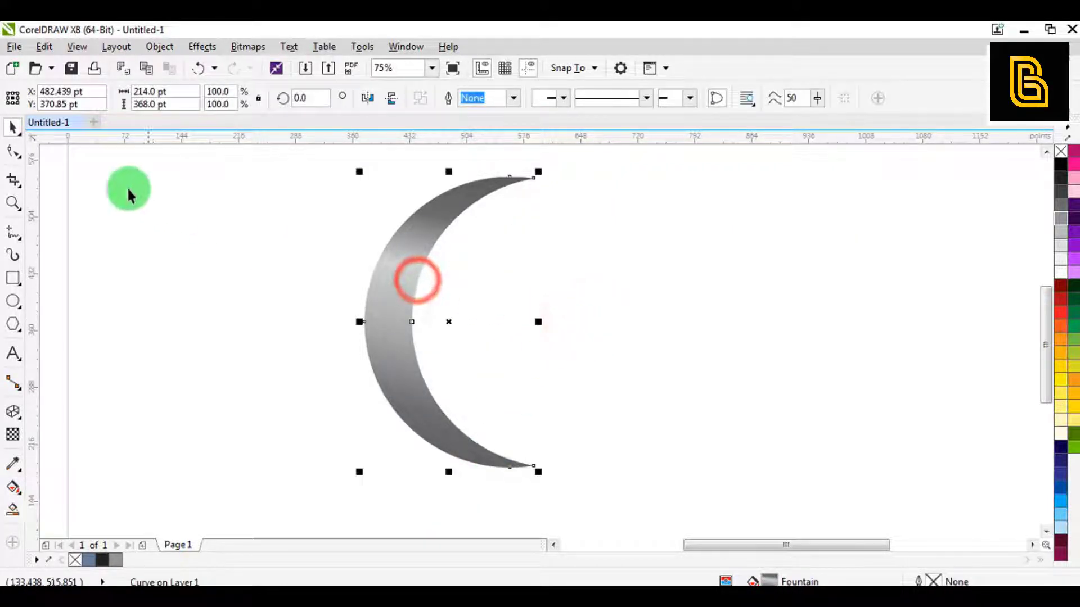
{"action": "left_click_drag", "start_coordinate": [421, 284], "coordinate": [639, 291]}
{"action": "right_click", "coordinate": [639, 290]}
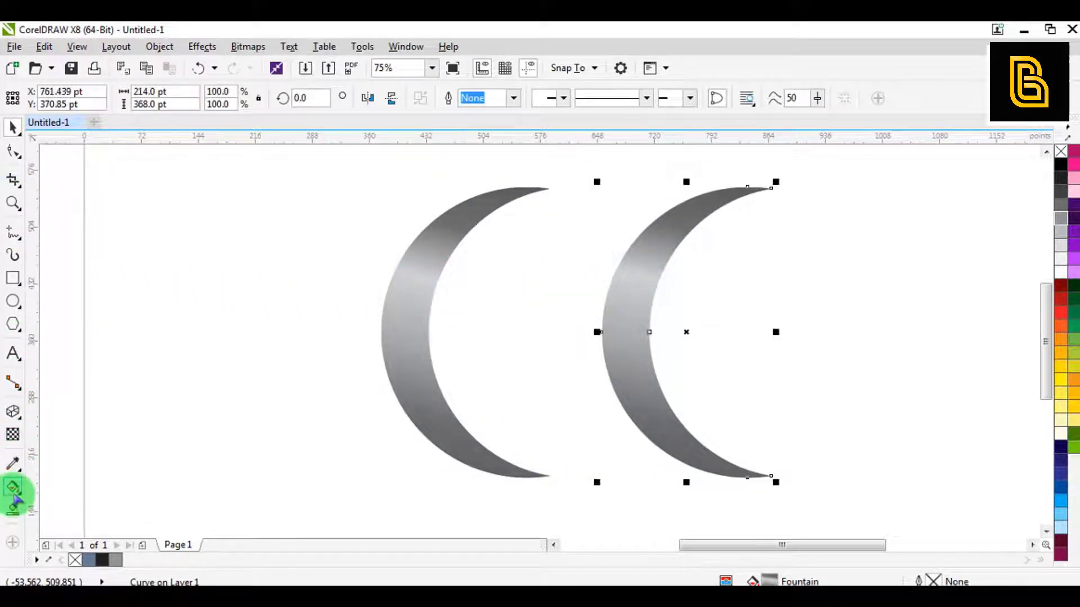
Reverse the duplicate's gradient with the Interactive Fill tool, running it from the crescent's lower tip to its upper tip
{"action": "left_click", "coordinate": [12, 487]}
{"action": "left_click", "coordinate": [738, 481]}
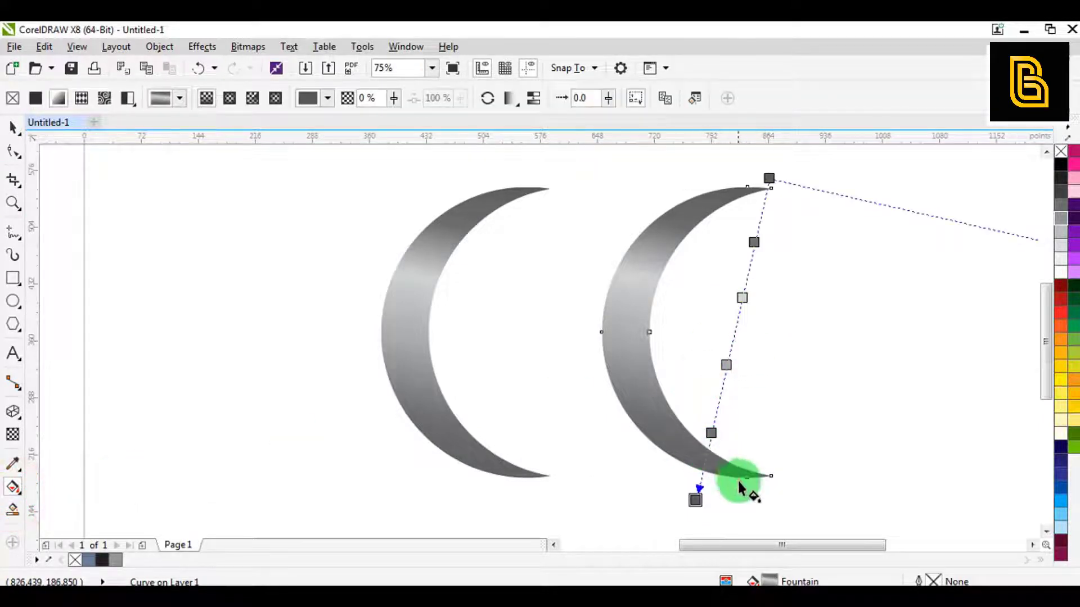
{"action": "left_click_drag", "start_coordinate": [739, 480], "coordinate": [761, 186]}
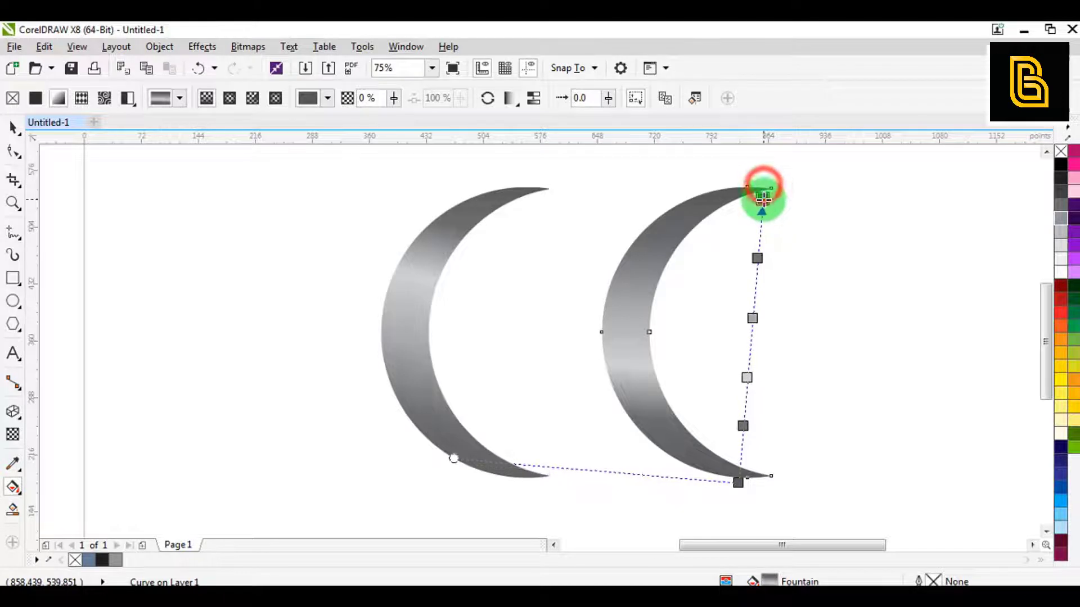
{"action": "key", "text": "space"}
Move the duplicate crescent over the original, offset about 9 pt to the right so a thin bevel edge shows
{"action": "left_click_drag", "start_coordinate": [657, 256], "coordinate": [448, 255]}
{"action": "left_click", "coordinate": [633, 259]}
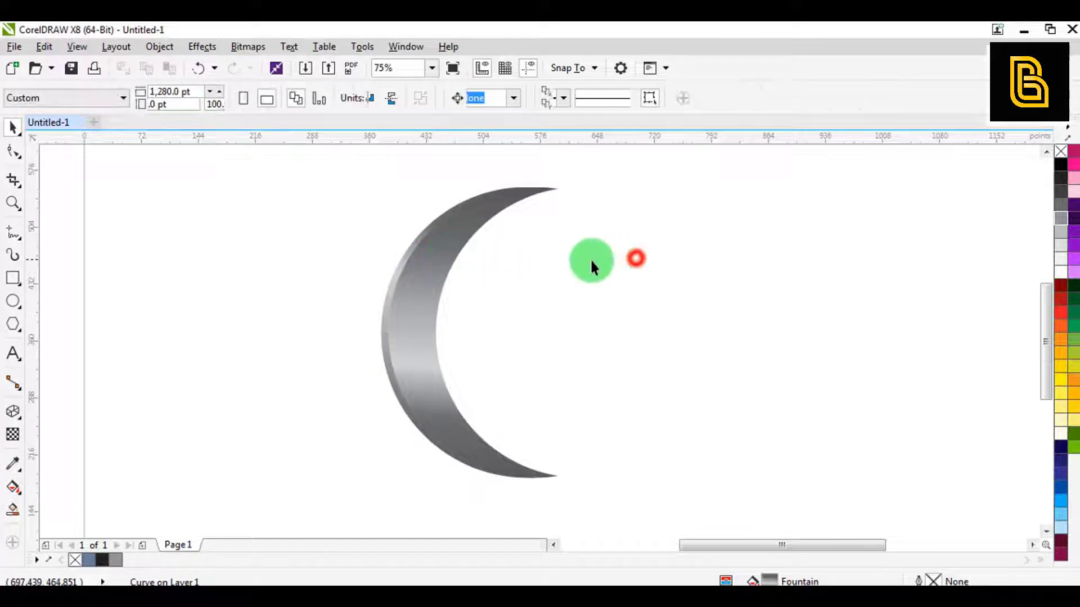
{"action": "left_click", "coordinate": [400, 316]}
{"action": "scroll", "coordinate": [400, 317], "scroll_direction": "up", "scroll_amount": 3}
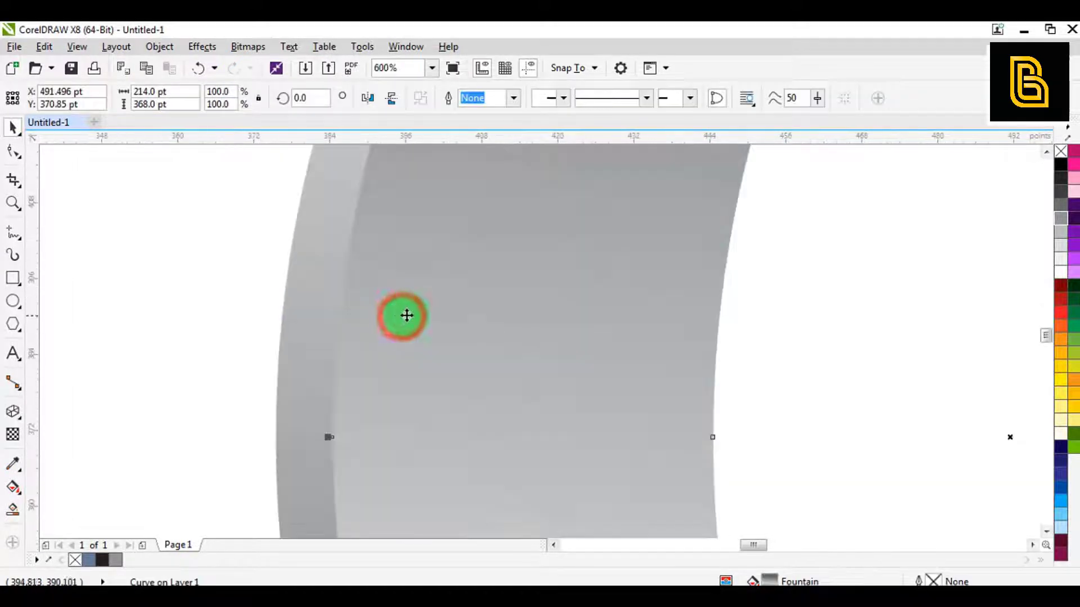
{"action": "scroll", "coordinate": [433, 320], "scroll_direction": "down", "scroll_amount": 4}
{"action": "left_click", "coordinate": [543, 302]}
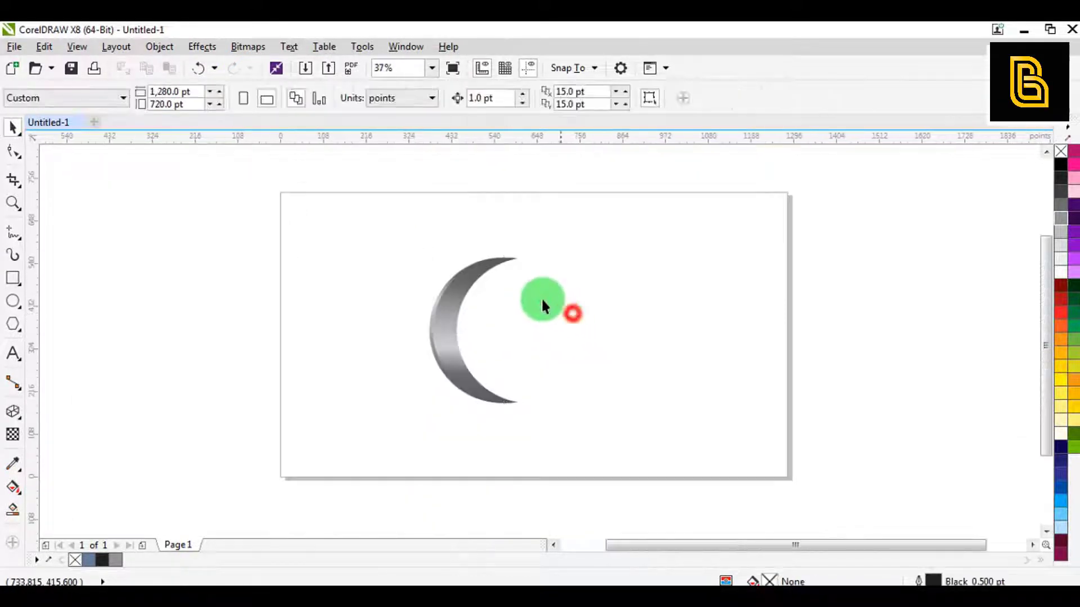
Group the two overlapping crescents and scale the group down to about 81.8% around its centre
{"action": "left_click_drag", "start_coordinate": [399, 394], "coordinate": [325, 439]}
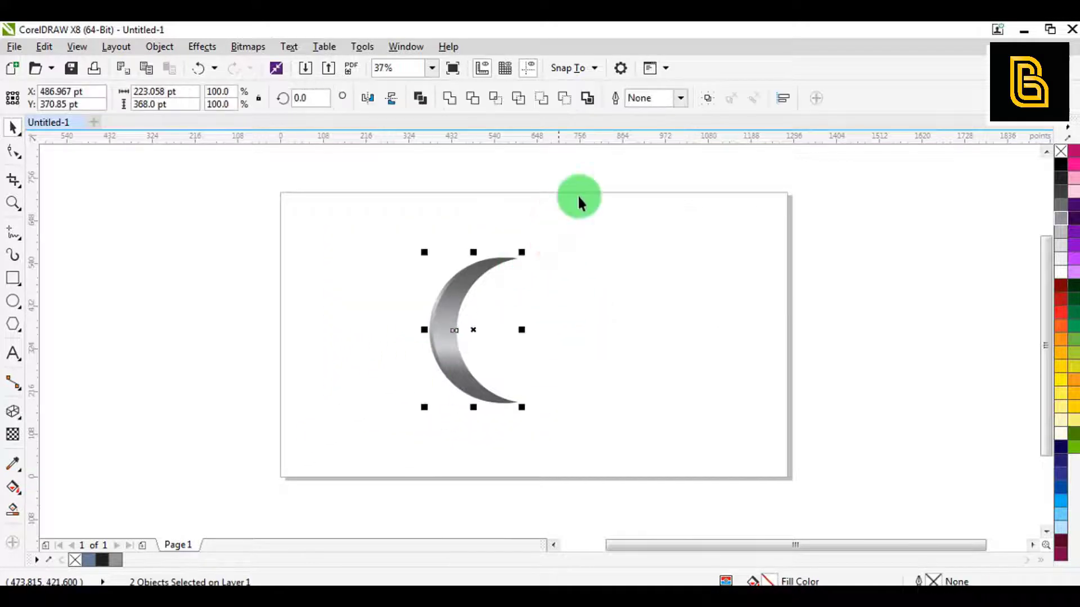
{"action": "left_click", "coordinate": [706, 99]}
{"action": "left_click", "coordinate": [617, 202]}
{"action": "left_click_drag", "start_coordinate": [582, 215], "coordinate": [400, 423]}
{"action": "left_click_drag", "start_coordinate": [526, 251], "coordinate": [532, 264]}
{"action": "left_click", "coordinate": [662, 273]}
Create one copy of the crescent group rotated by 72° with the Rotate transformation
{"action": "left_click_drag", "start_coordinate": [618, 219], "coordinate": [312, 448]}
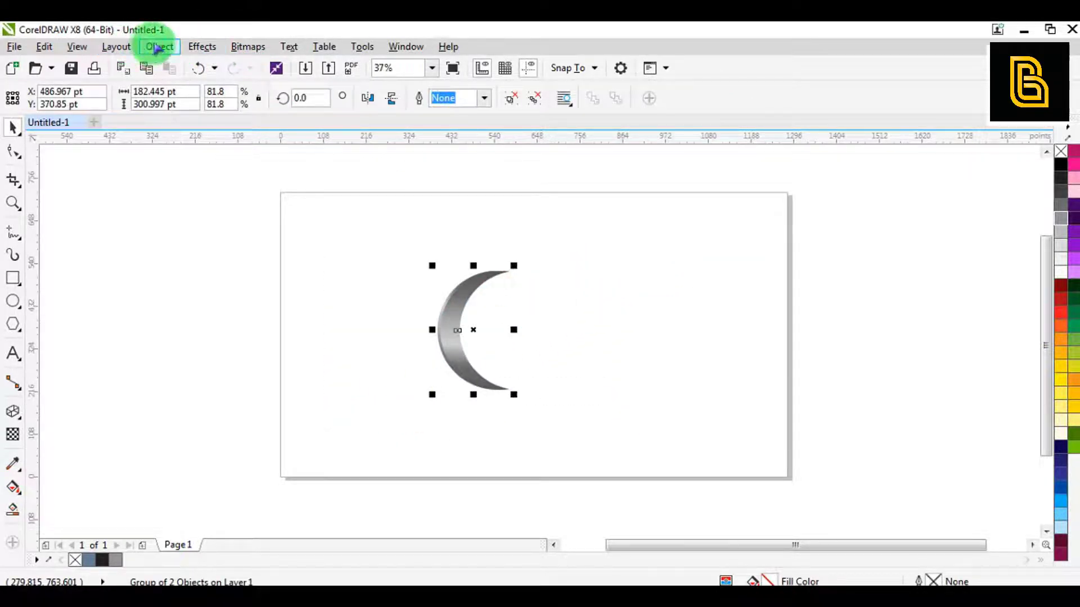
{"action": "left_click", "coordinate": [158, 48]}
{"action": "mouse_move", "coordinate": [294, 217]}
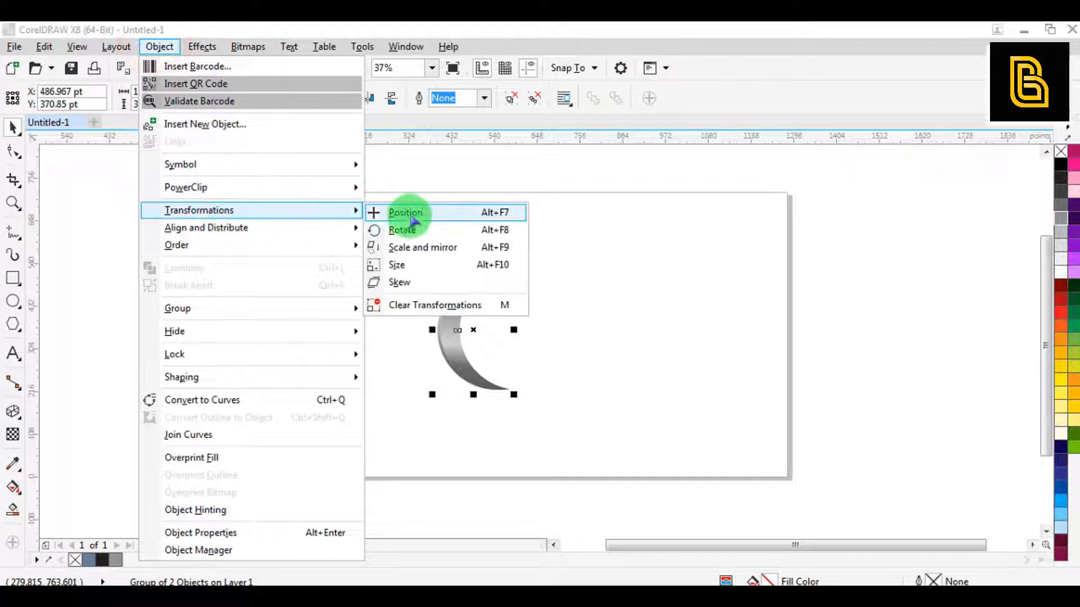
{"action": "left_click", "coordinate": [403, 230]}
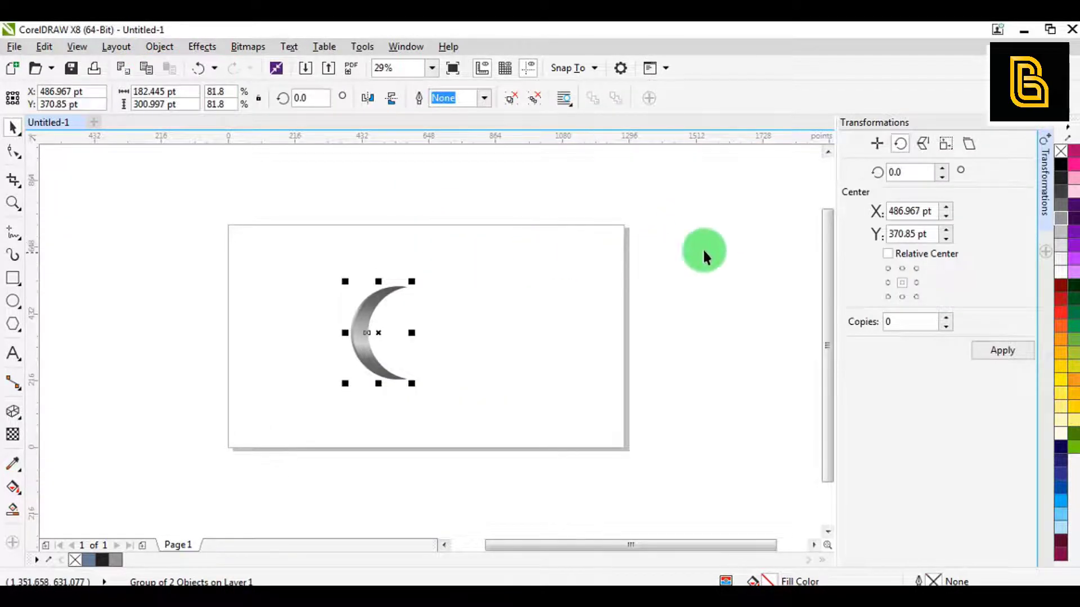
{"action": "left_click", "coordinate": [914, 177]}
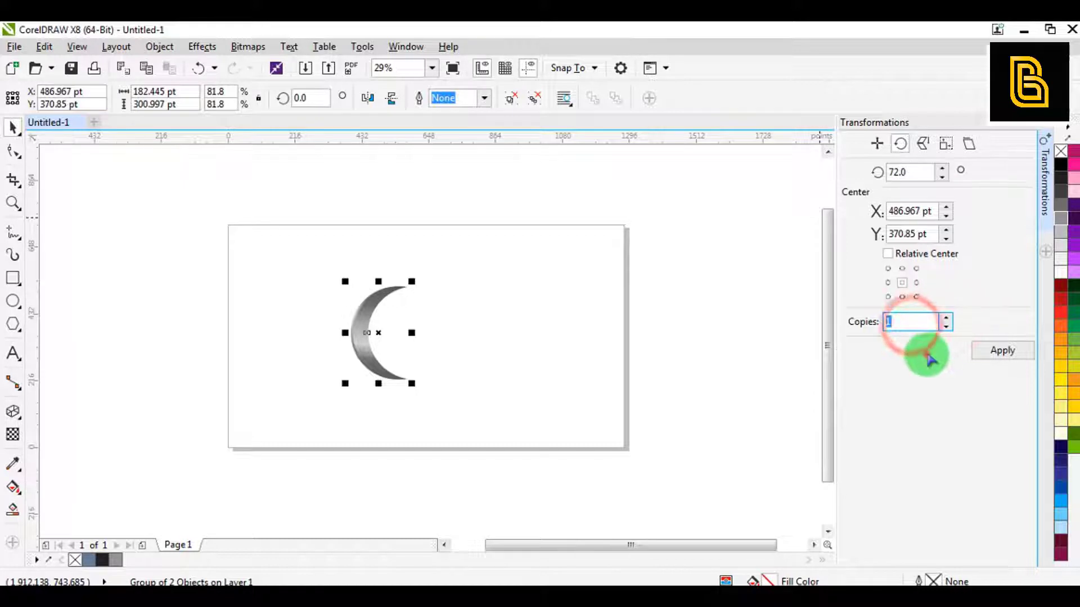
{"action": "left_click", "coordinate": [1002, 352]}
Move the rotated copy against the inner edge of the first crescent, centred at about X 603 pt, Y 334 pt
{"action": "scroll", "coordinate": [362, 356], "scroll_direction": "up", "scroll_amount": 3}
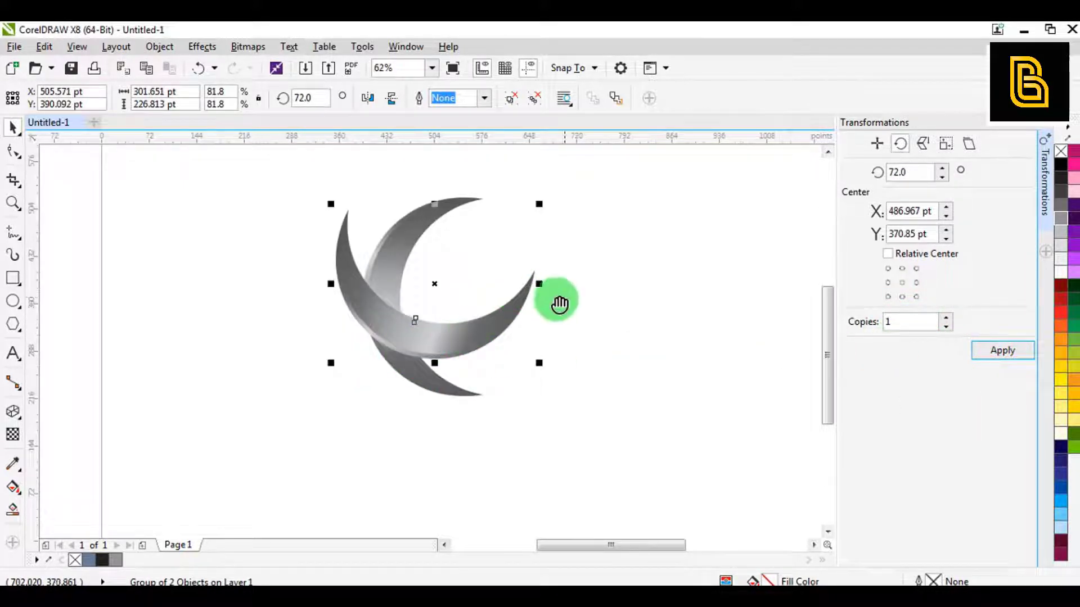
{"action": "left_click_drag", "start_coordinate": [560, 304], "coordinate": [489, 294]}
{"action": "left_click_drag", "start_coordinate": [369, 333], "coordinate": [430, 369]}
{"action": "scroll", "coordinate": [342, 320], "scroll_direction": "up", "scroll_amount": 6}
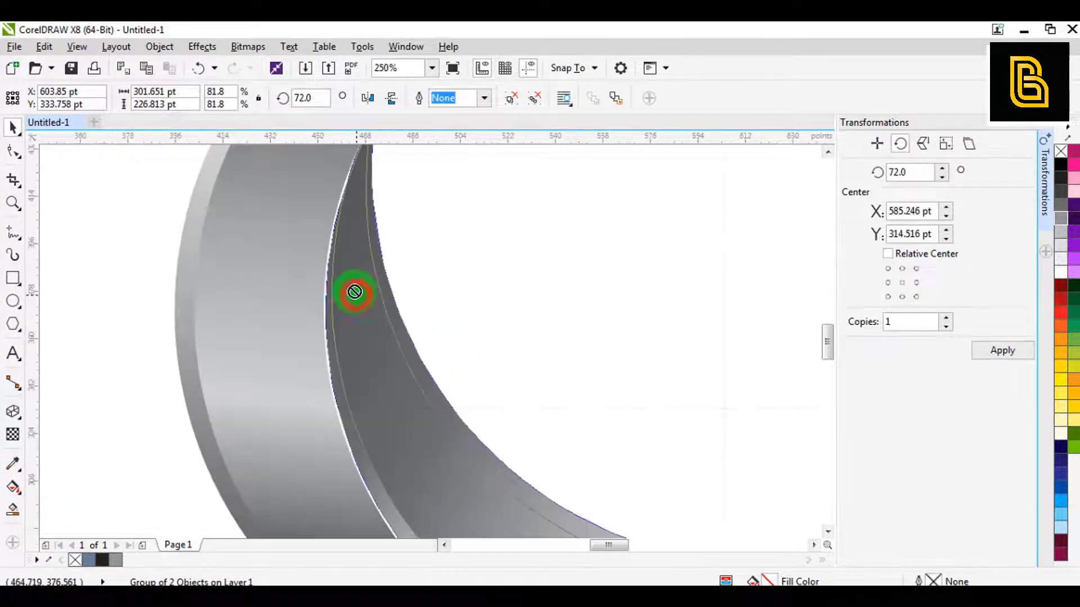
{"action": "scroll", "coordinate": [349, 241], "scroll_direction": "up", "scroll_amount": 4}
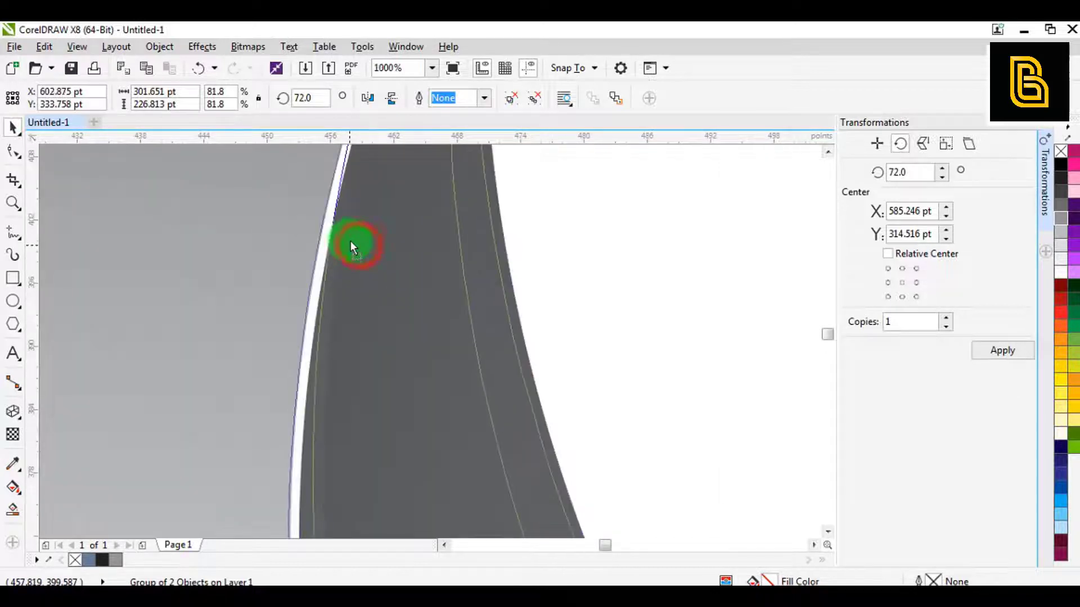
{"action": "scroll", "coordinate": [351, 241], "scroll_direction": "down", "scroll_amount": 10}
{"action": "left_click", "coordinate": [642, 312]}
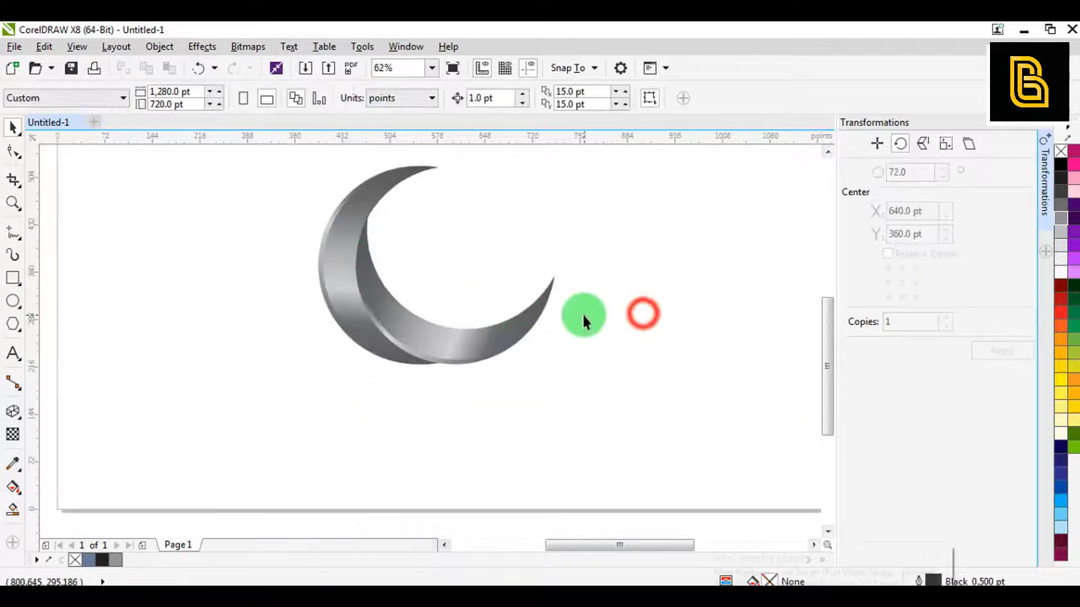
Create one copy of the second crescent group, rotated a further 72°
{"action": "left_click", "coordinate": [469, 326]}
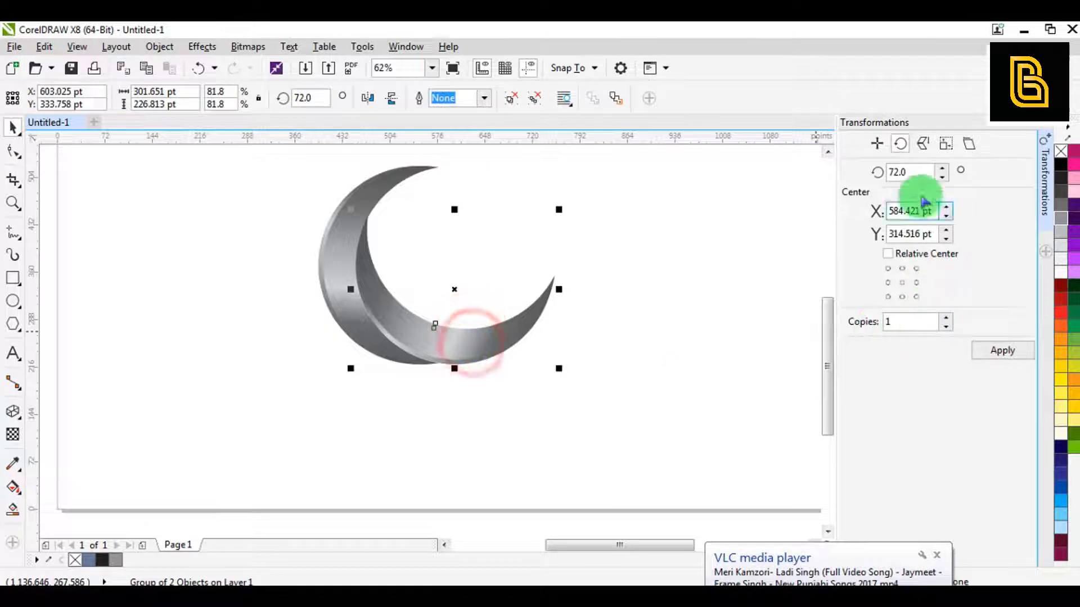
{"action": "left_click", "coordinate": [1002, 351]}
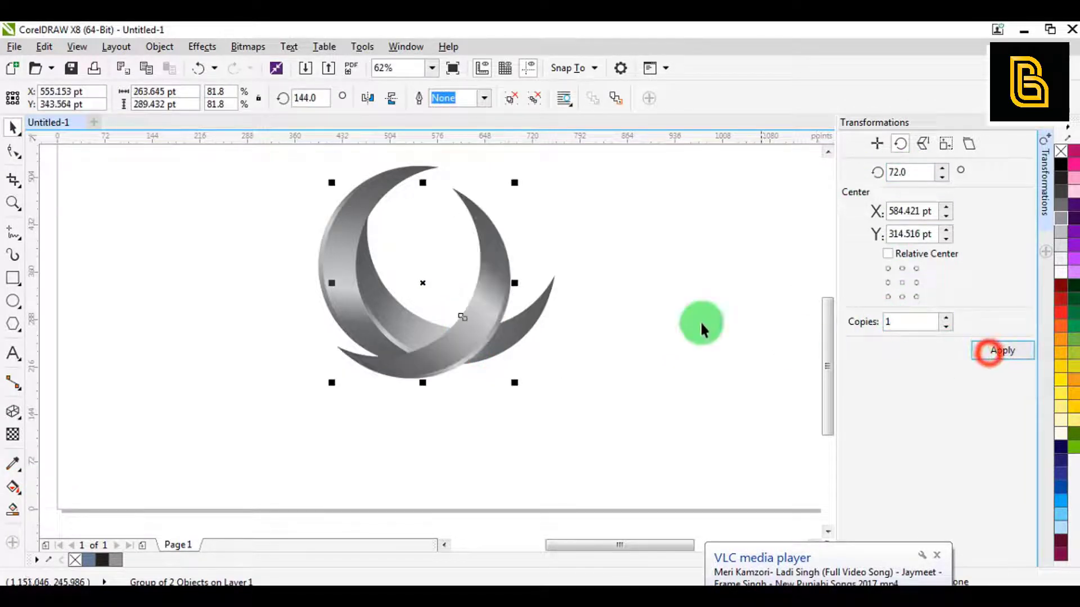
{"action": "left_click", "coordinate": [571, 404]}
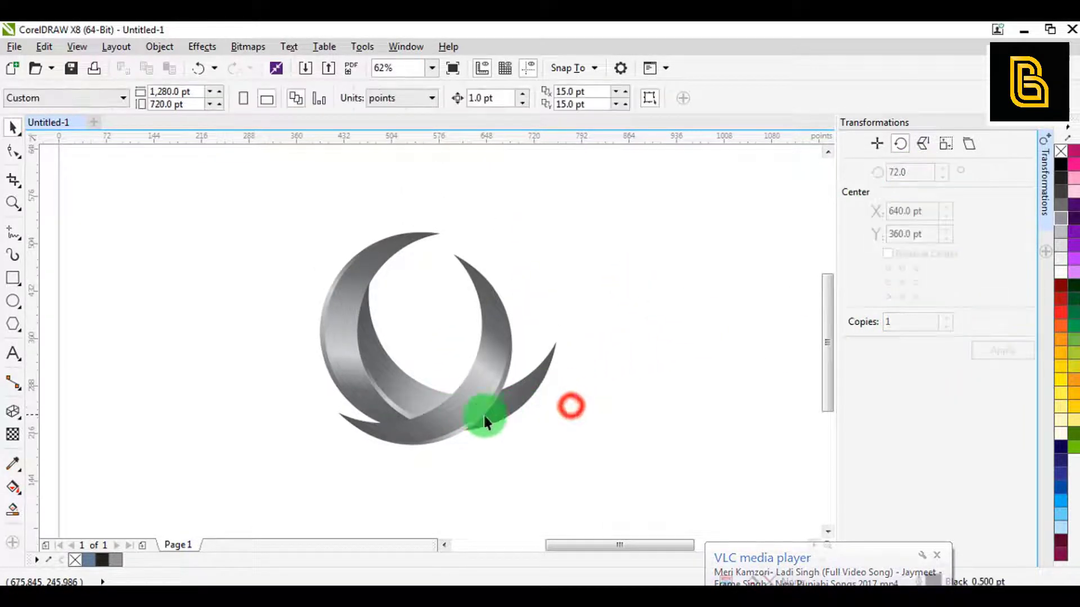
Fit the third crescent along the inner edge of the second one, centred at about X 639 pt, Y 418 pt
{"action": "left_click", "coordinate": [465, 410]}
{"action": "scroll", "coordinate": [466, 409], "scroll_direction": "up", "scroll_amount": 3}
{"action": "left_click_drag", "start_coordinate": [465, 412], "coordinate": [577, 319]}
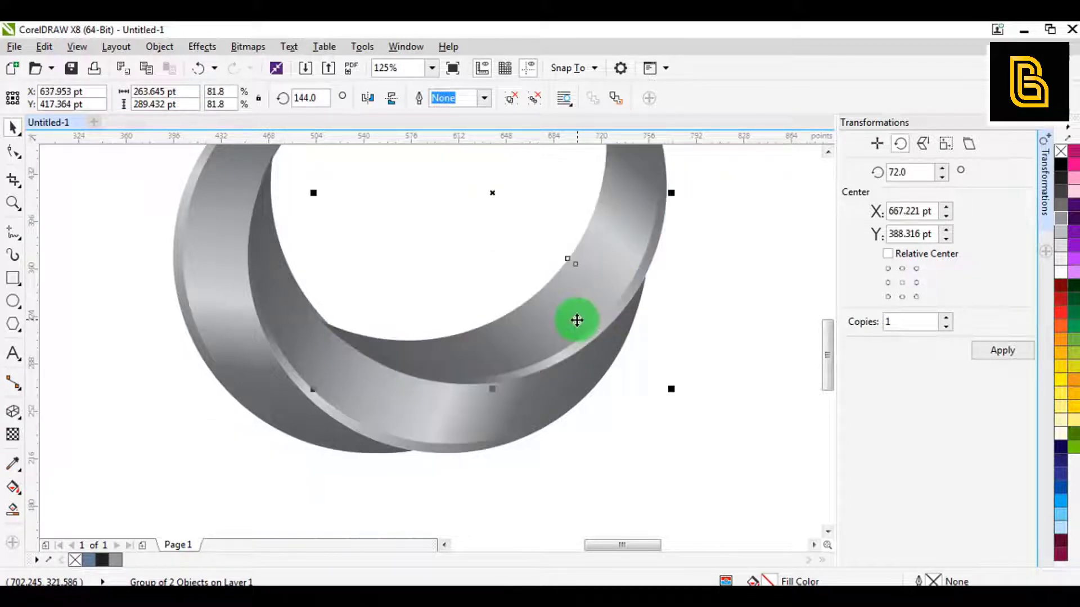
{"action": "scroll", "coordinate": [398, 333], "scroll_direction": "up", "scroll_amount": 2}
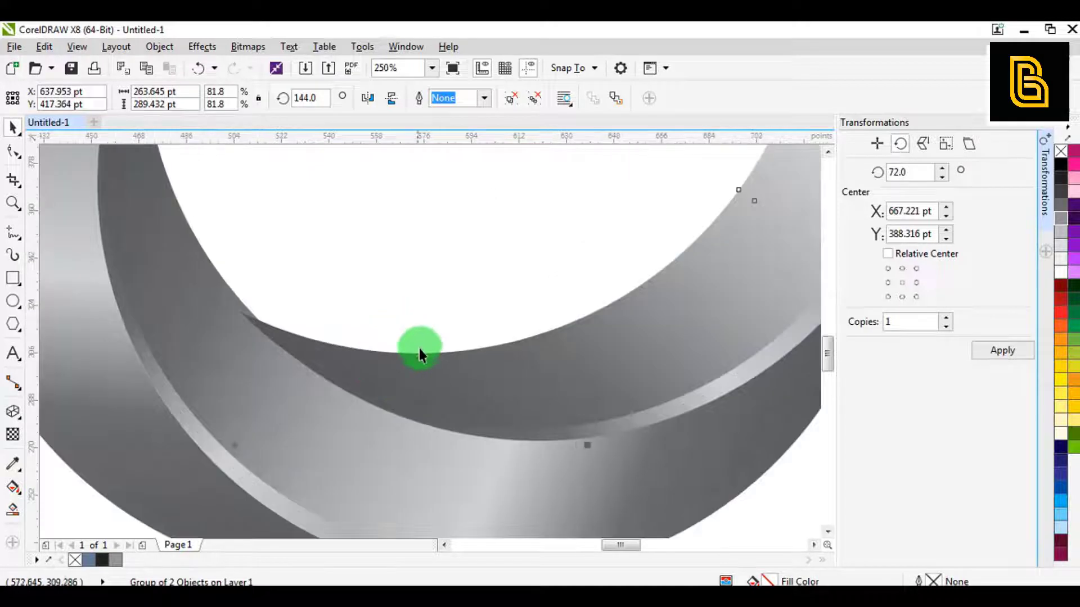
{"action": "left_click", "coordinate": [422, 349]}
{"action": "left_click", "coordinate": [420, 355]}
{"action": "left_click_drag", "start_coordinate": [419, 367], "coordinate": [442, 378]}
{"action": "scroll", "coordinate": [422, 356], "scroll_direction": "down", "scroll_amount": 2}
{"action": "scroll", "coordinate": [441, 364], "scroll_direction": "up", "scroll_amount": 4}
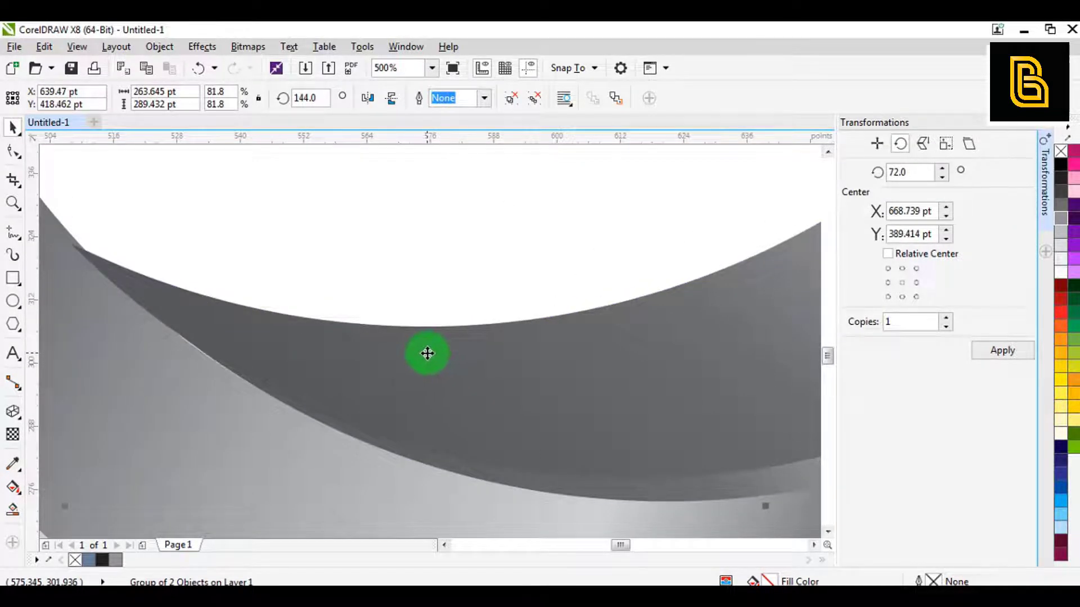
{"action": "key", "text": "shift+F4"}
{"action": "left_click", "coordinate": [627, 355]}
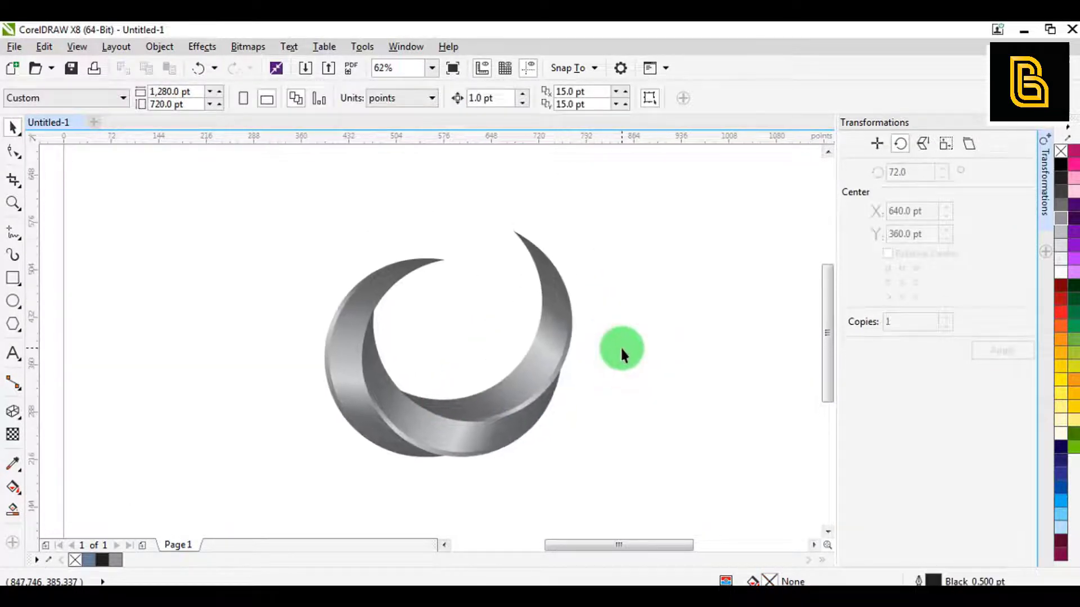
Create a copy of the third crescent rotated a further 72° and position it against the third one's inner edge
{"action": "left_click", "coordinate": [549, 335]}
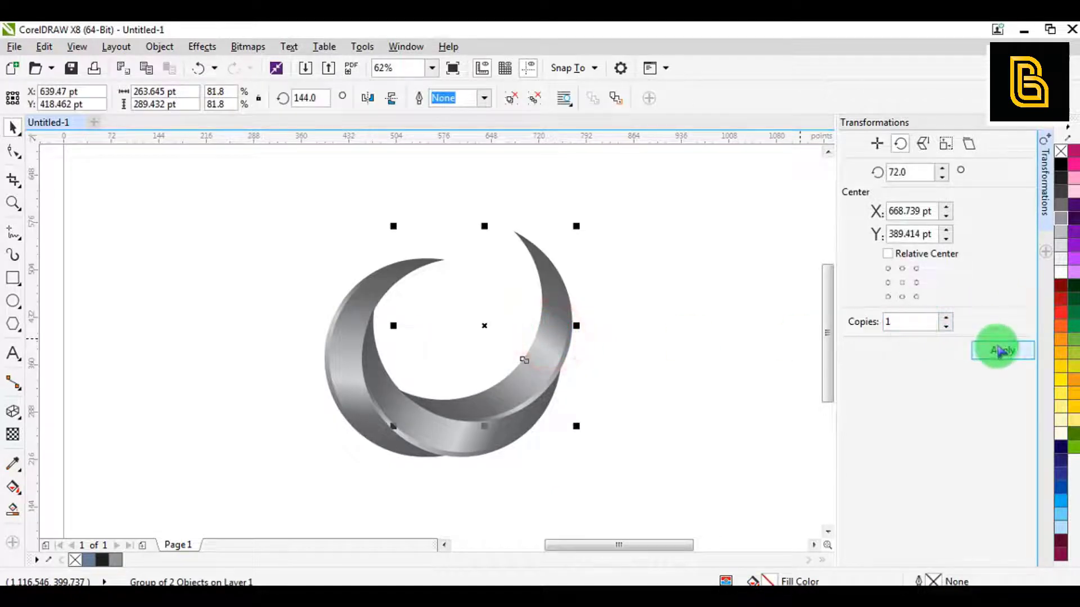
{"action": "left_click", "coordinate": [999, 350]}
{"action": "left_click_drag", "start_coordinate": [553, 347], "coordinate": [543, 272]}
{"action": "scroll", "coordinate": [525, 288], "scroll_direction": "up", "scroll_amount": 2}
{"action": "scroll", "coordinate": [531, 274], "scroll_direction": "up", "scroll_amount": 4}
{"action": "scroll", "coordinate": [542, 284], "scroll_direction": "down", "scroll_amount": 6}
{"action": "left_click", "coordinate": [615, 258]}
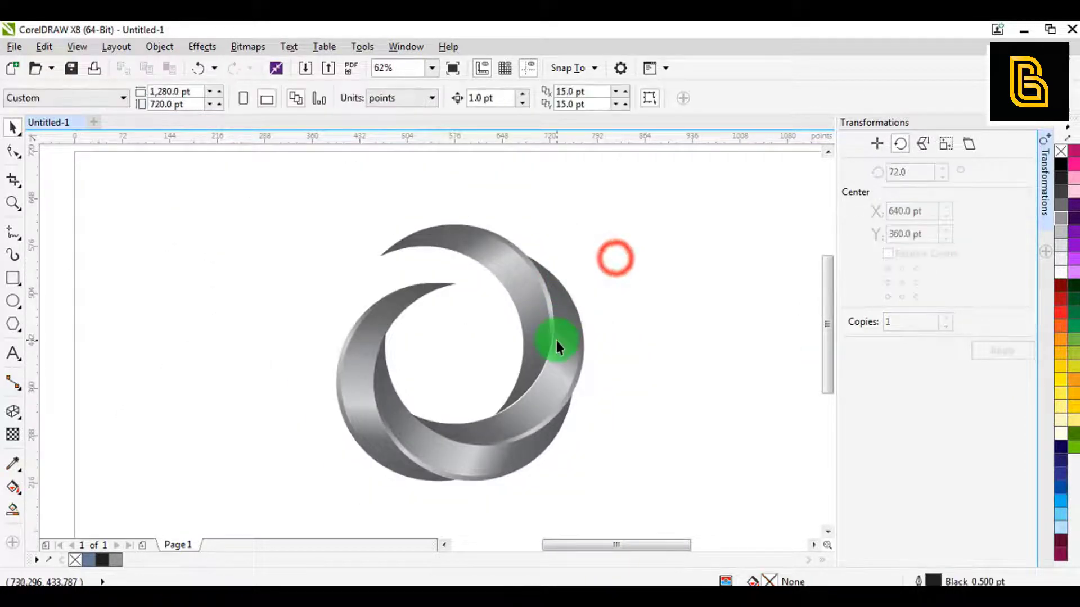
Shift the fourth crescent slightly to close the gap along its neighbour's inner edge, centred at about X 594.2 pt, Y 463 pt
{"action": "scroll", "coordinate": [556, 341], "scroll_direction": "up", "scroll_amount": 4}
{"action": "left_click", "coordinate": [533, 387]}
{"action": "scroll", "coordinate": [531, 389], "scroll_direction": "up", "scroll_amount": 4}
{"action": "left_click_drag", "start_coordinate": [531, 390], "coordinate": [515, 320]}
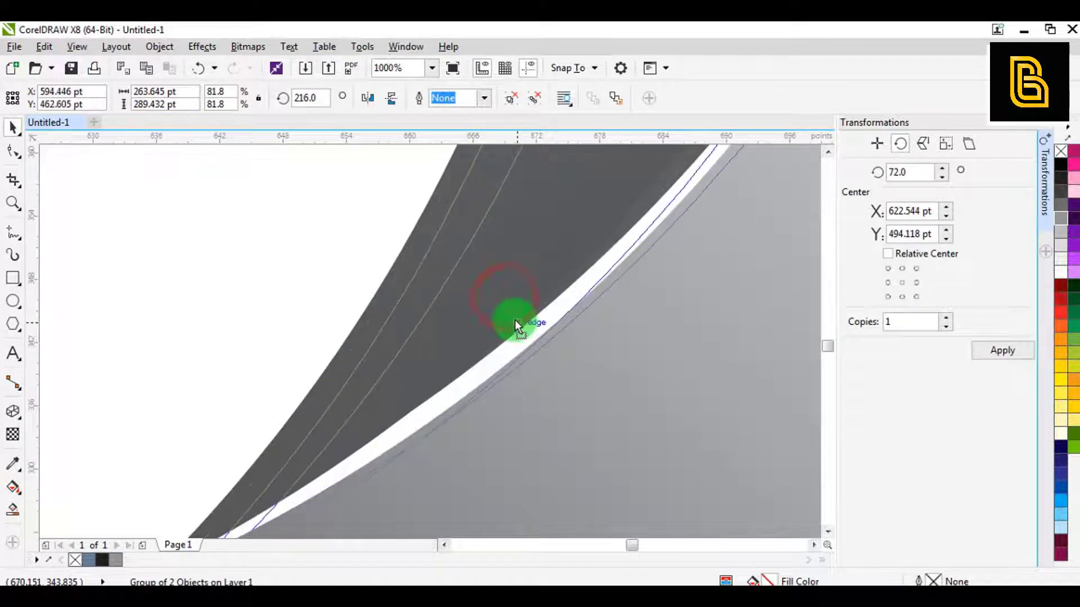
{"action": "scroll", "coordinate": [514, 318], "scroll_direction": "down", "scroll_amount": 6}
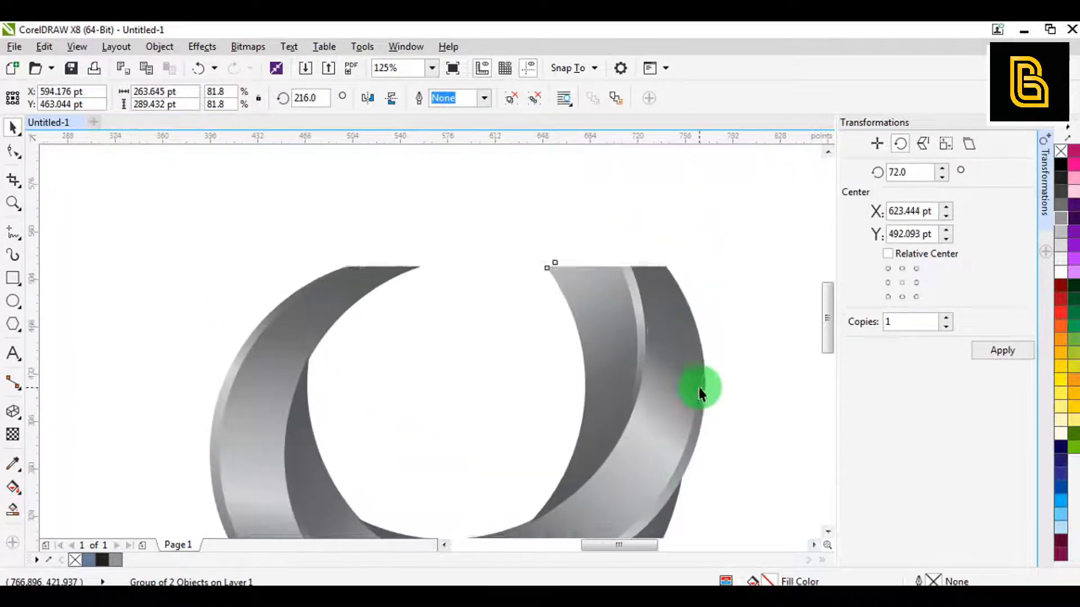
{"action": "left_click", "coordinate": [726, 266]}
{"action": "scroll", "coordinate": [720, 276], "scroll_direction": "down", "scroll_amount": 2}
Create one copy of the fourth crescent rotated a further 72° and move it to complete the ring, centred at about X 531.6 pt, Y 460.7 pt
{"action": "left_click", "coordinate": [609, 324]}
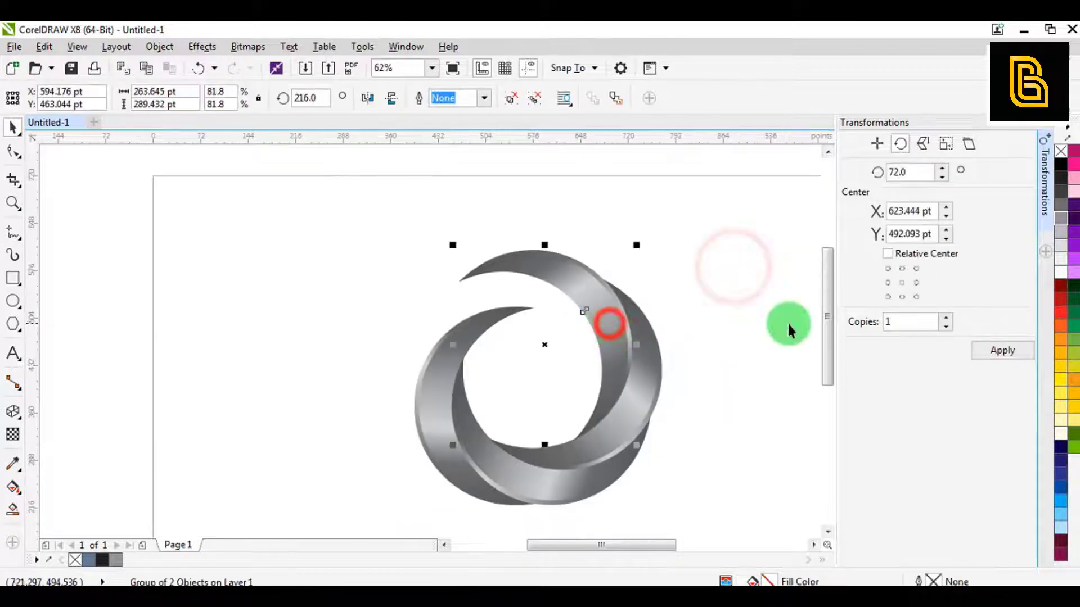
{"action": "left_click", "coordinate": [1006, 351]}
{"action": "scroll", "coordinate": [630, 294], "scroll_direction": "up", "scroll_amount": 2}
{"action": "left_click_drag", "start_coordinate": [631, 294], "coordinate": [482, 312]}
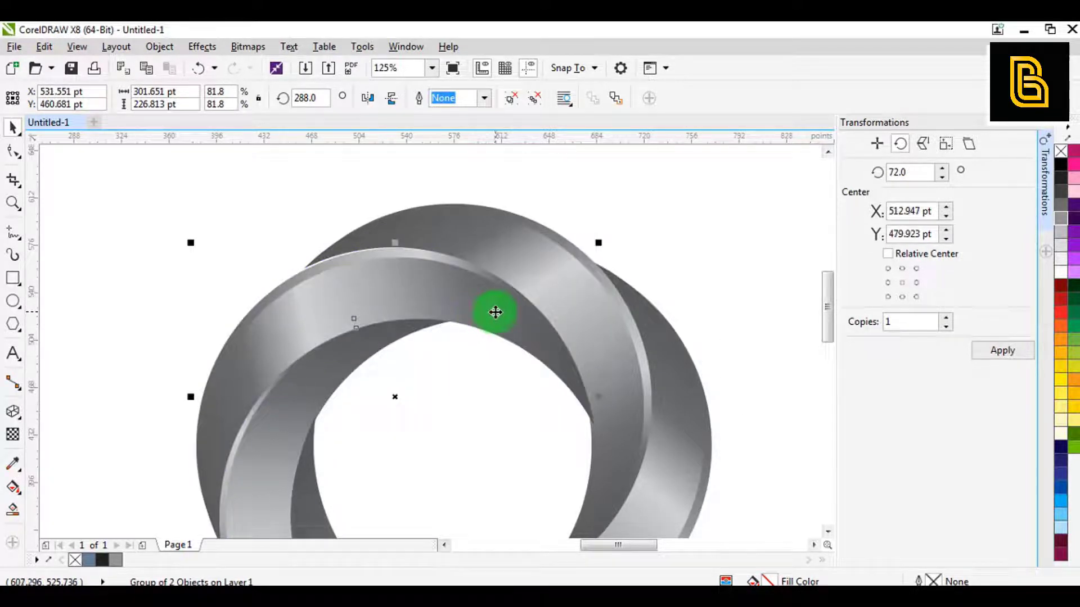
{"action": "scroll", "coordinate": [496, 311], "scroll_direction": "down", "scroll_amount": 2}
{"action": "left_click", "coordinate": [621, 300]}
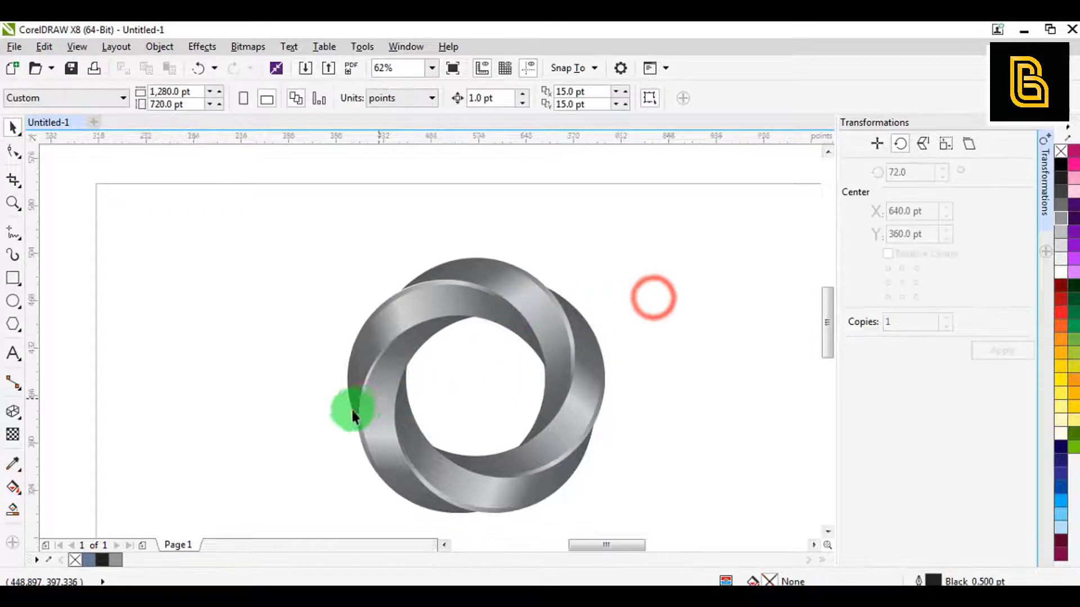
Shift the fifth crescent slightly outward to about X 529.5 pt so its tip meets the first crescent's outer edge
{"action": "scroll", "coordinate": [341, 428], "scroll_direction": "up", "scroll_amount": 6}
{"action": "left_click", "coordinate": [336, 381]}
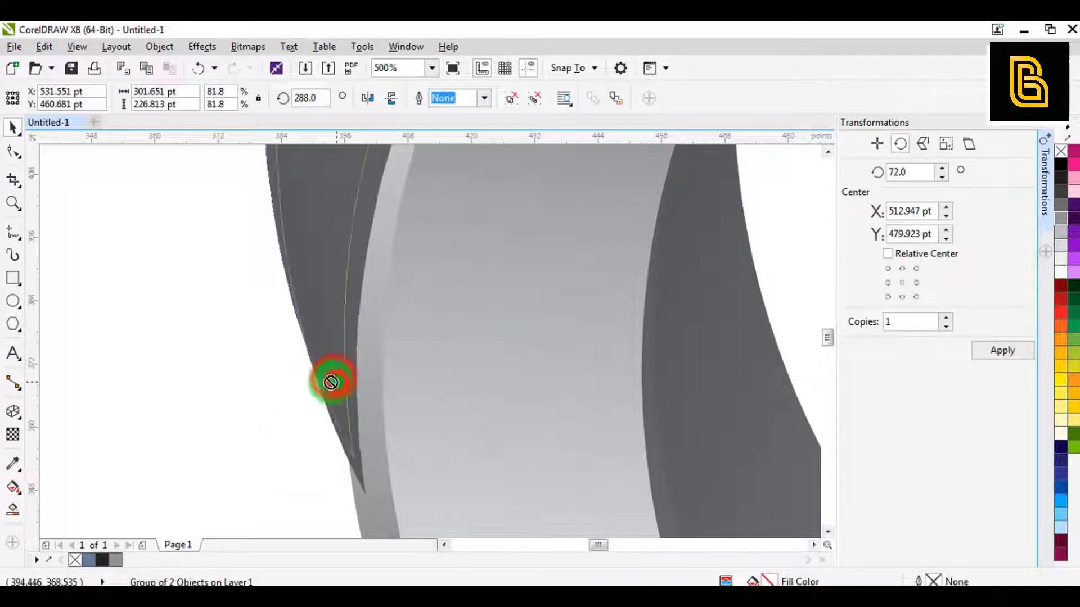
{"action": "left_click_drag", "start_coordinate": [331, 382], "coordinate": [325, 383]}
{"action": "scroll", "coordinate": [344, 381], "scroll_direction": "down", "scroll_amount": 5}
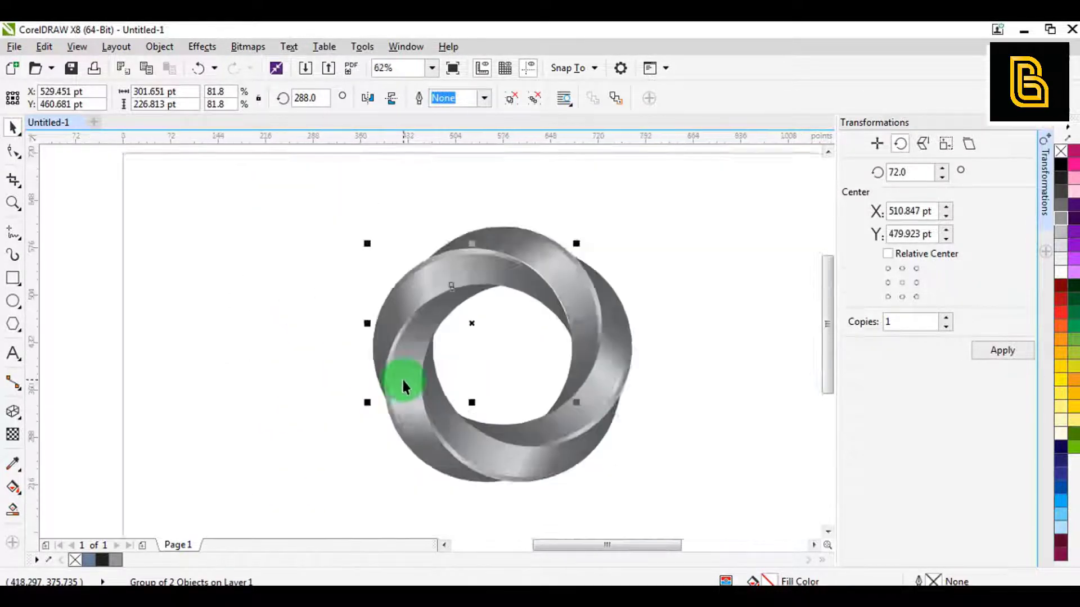
Close the gap between the fifth and fourth crescents by shifting the fifth to about X 530 pt, Y 461.3 pt
{"action": "scroll", "coordinate": [476, 323], "scroll_direction": "up", "scroll_amount": 2}
{"action": "scroll", "coordinate": [522, 286], "scroll_direction": "up", "scroll_amount": 4}
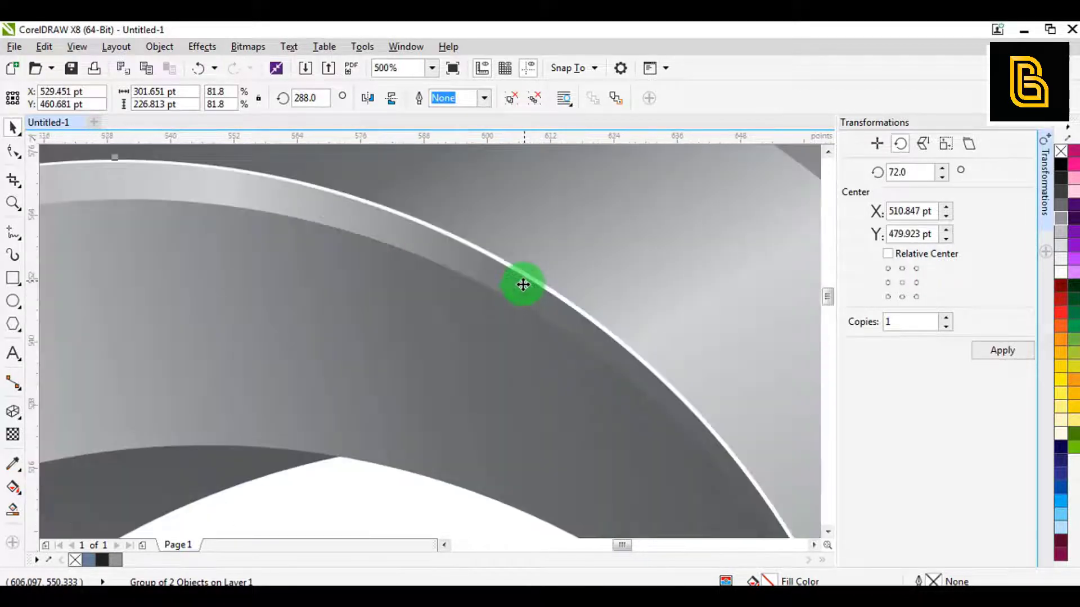
{"action": "left_click_drag", "start_coordinate": [521, 291], "coordinate": [543, 282]}
{"action": "key", "text": "ctrl+z"}
{"action": "scroll", "coordinate": [529, 289], "scroll_direction": "up", "scroll_amount": 4}
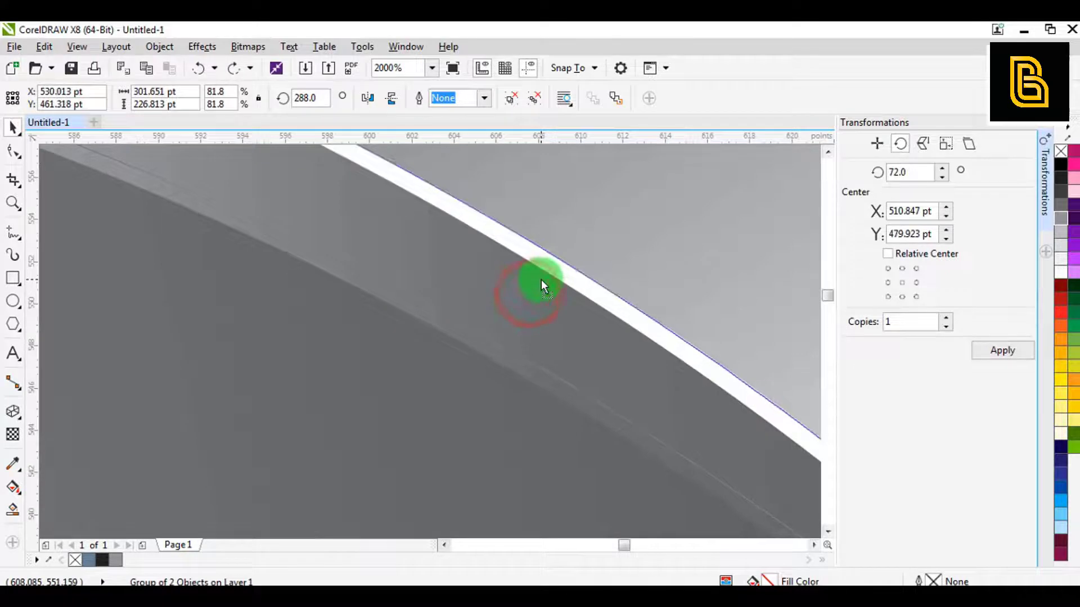
{"action": "scroll", "coordinate": [543, 284], "scroll_direction": "down", "scroll_amount": 8}
{"action": "scroll", "coordinate": [499, 337], "scroll_direction": "down", "scroll_amount": 4}
{"action": "left_click", "coordinate": [388, 320]}
{"action": "scroll", "coordinate": [429, 383], "scroll_direction": "up", "scroll_amount": 2}
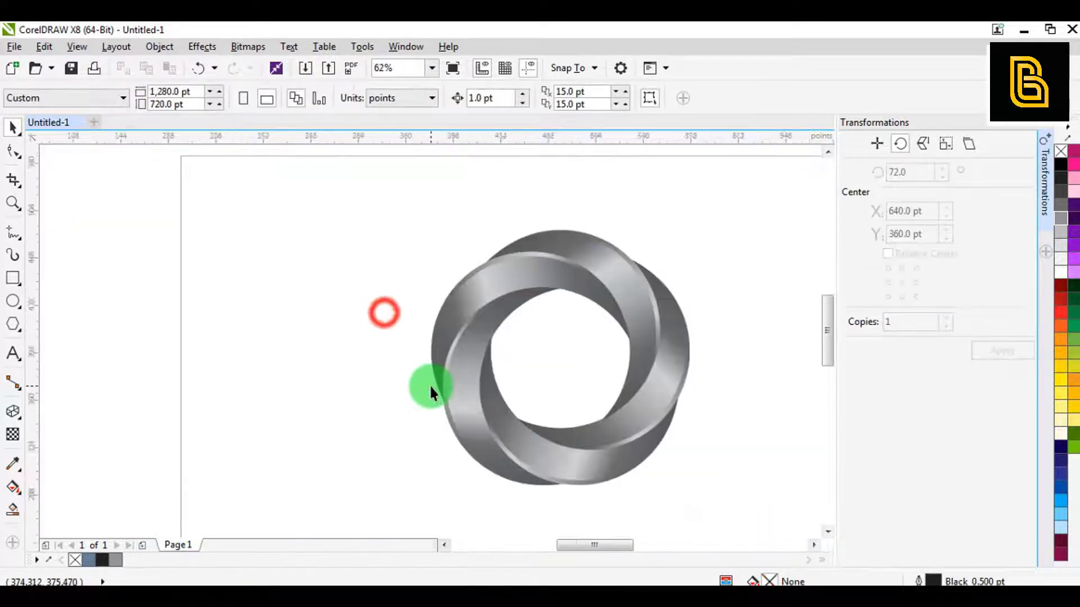
{"action": "scroll", "coordinate": [481, 435], "scroll_direction": "up", "scroll_amount": 5}
{"action": "scroll", "coordinate": [460, 433], "scroll_direction": "down", "scroll_amount": 5}
{"action": "left_click", "coordinate": [434, 423]}
{"action": "scroll", "coordinate": [355, 272], "scroll_direction": "down", "scroll_amount": 2}
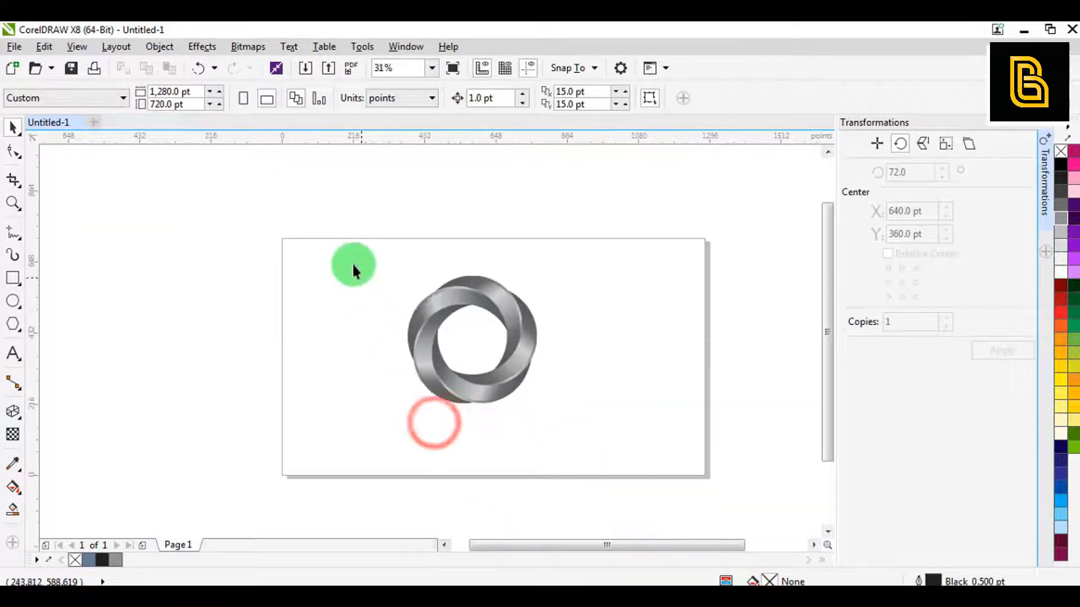
Group all five crescents and centre the group on the page
{"action": "left_click_drag", "start_coordinate": [557, 391], "coordinate": [559, 394]}
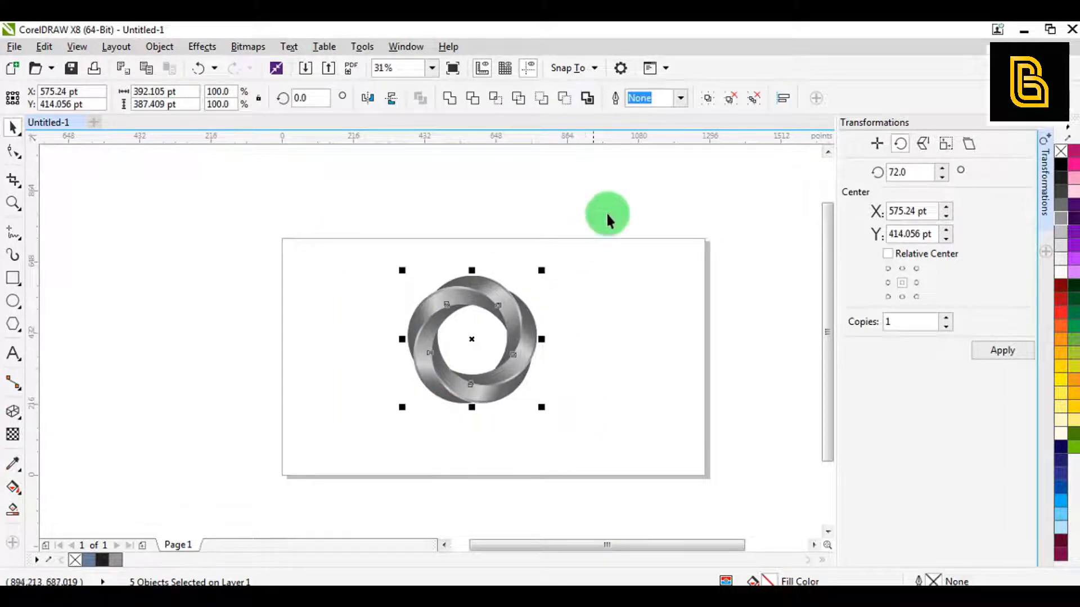
{"action": "left_click", "coordinate": [708, 97]}
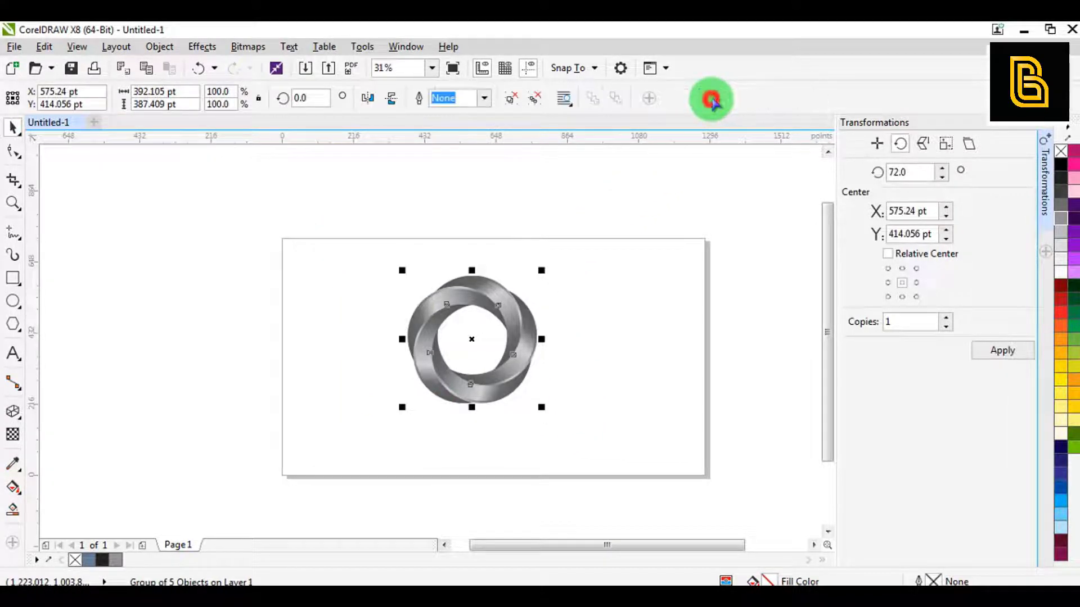
{"action": "left_click", "coordinate": [1046, 135]}
{"action": "left_click", "coordinate": [747, 251]}
{"action": "mouse_move", "coordinate": [741, 222]}
{"action": "left_mouse_down"}
{"action": "mouse_move", "coordinate": [696, 266]}
{"action": "mouse_move", "coordinate": [428, 446]}
{"action": "mouse_move", "coordinate": [721, 227]}
{"action": "left_mouse_up"}
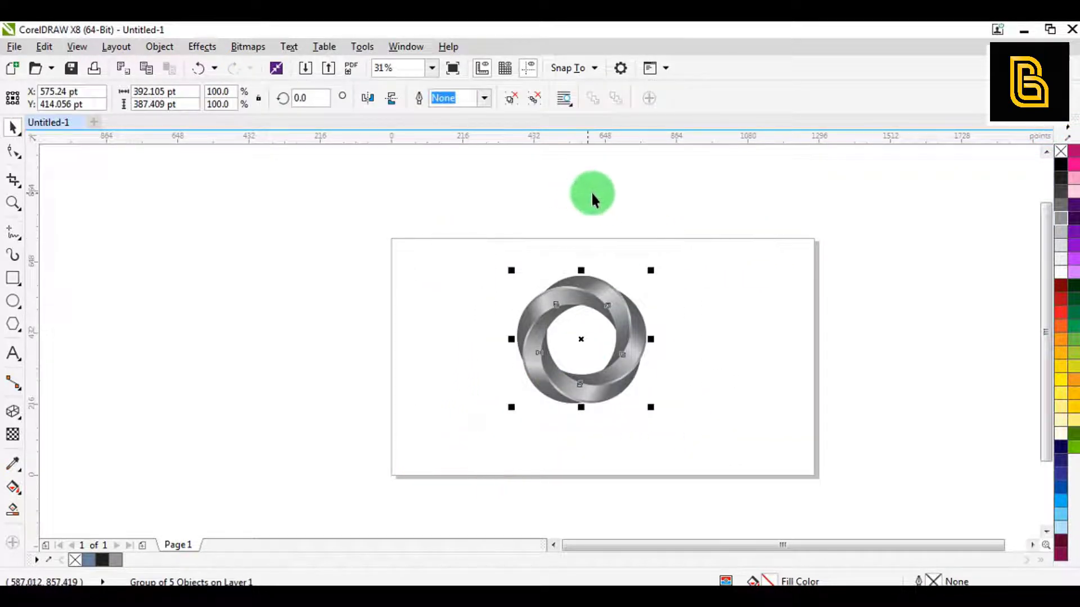
{"action": "key", "text": "p"}
{"action": "left_click", "coordinate": [704, 297]}
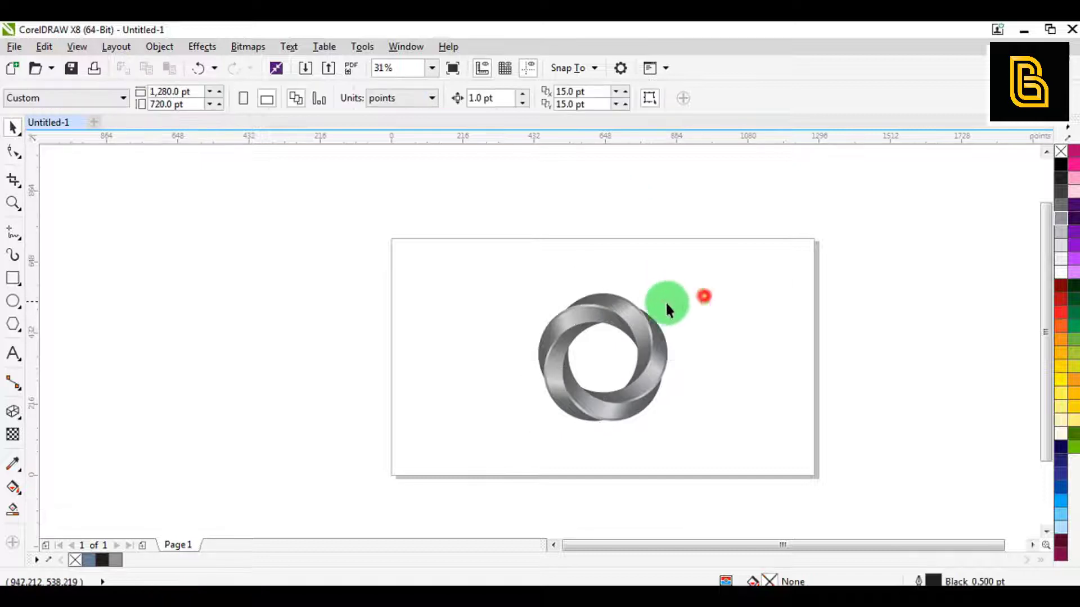
Add a page-sized background rectangle with an elliptical fountain fill, extending the gradient's outer end slightly beyond the page edge
{"action": "double_click", "coordinate": [13, 277]}
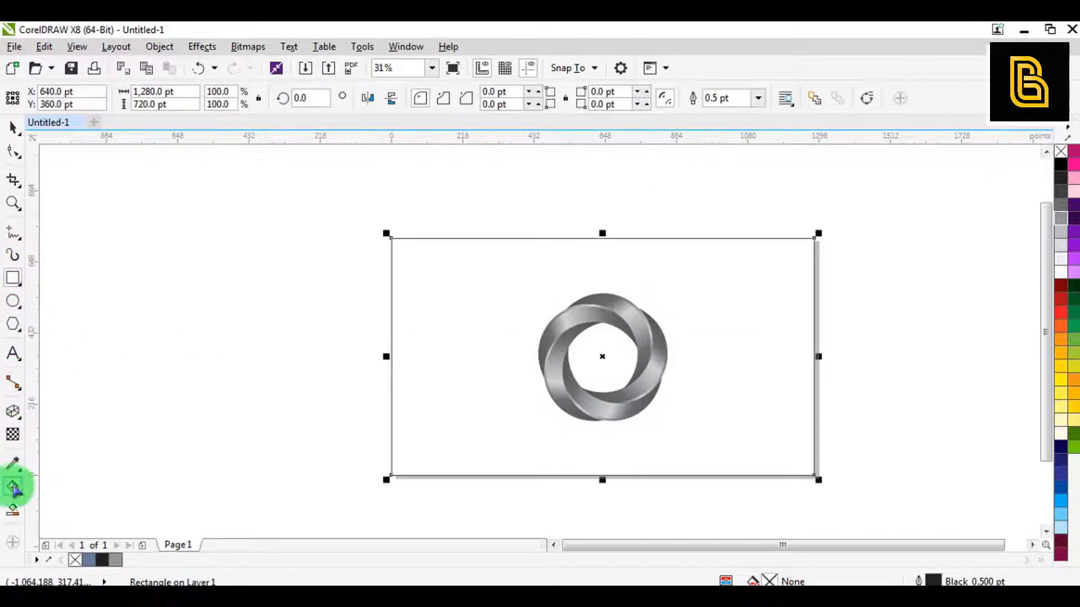
{"action": "left_click", "coordinate": [13, 487]}
{"action": "left_click_drag", "start_coordinate": [393, 357], "coordinate": [813, 357]}
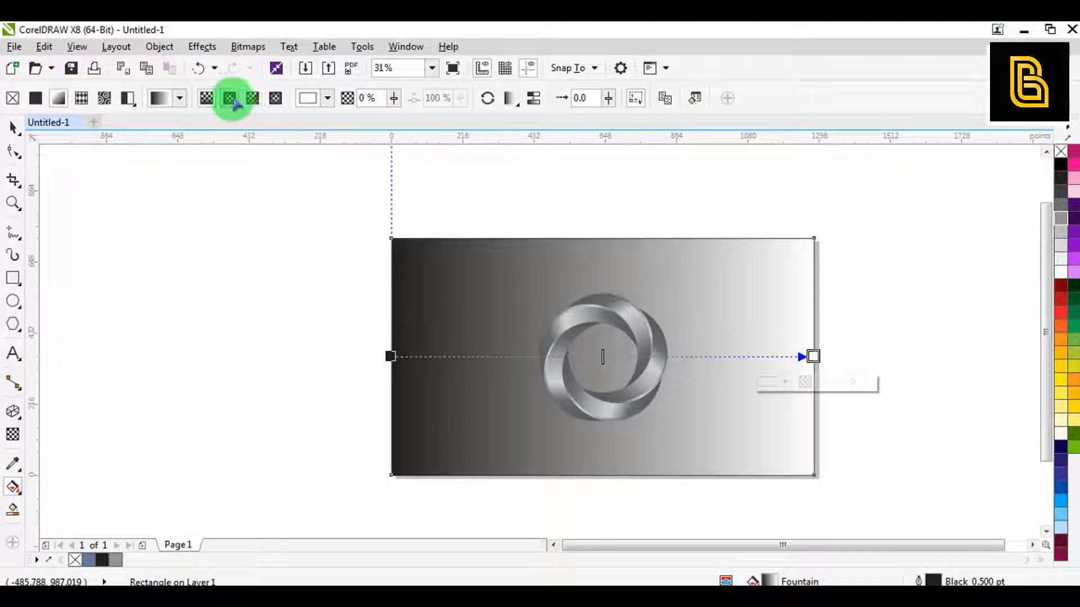
{"action": "left_click", "coordinate": [231, 99]}
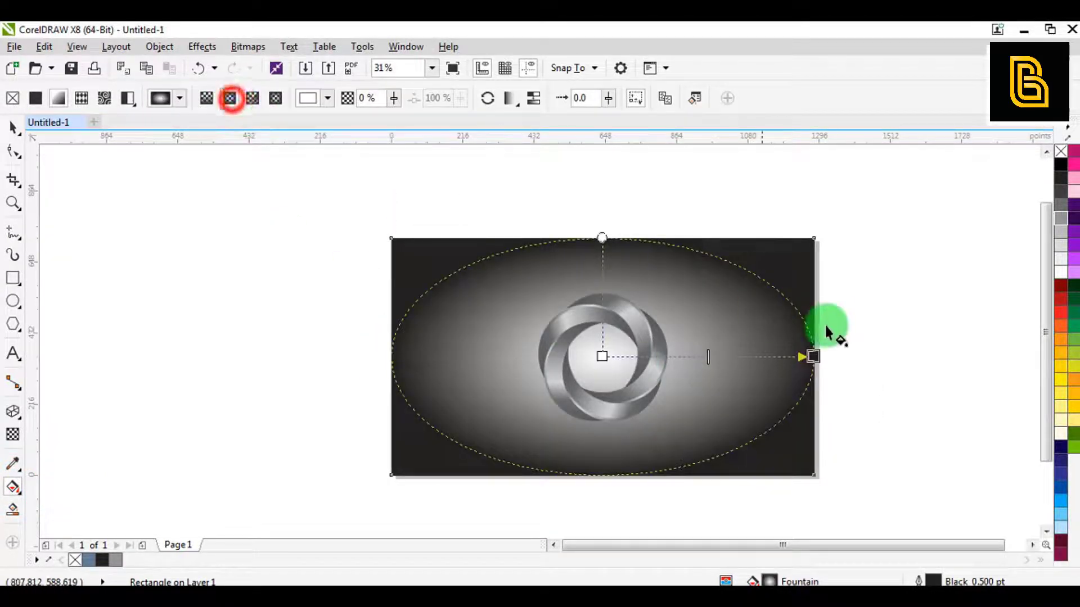
{"action": "left_click", "coordinate": [825, 357]}
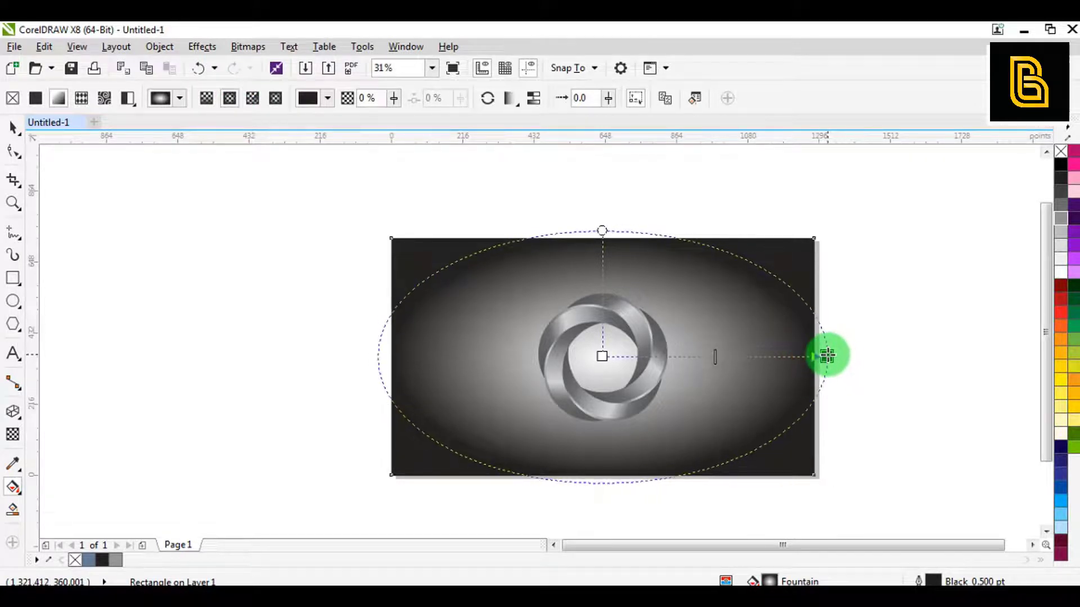
Colour the background gradient very dark grey at its centre and black at its outer end
{"action": "left_click", "coordinate": [601, 356]}
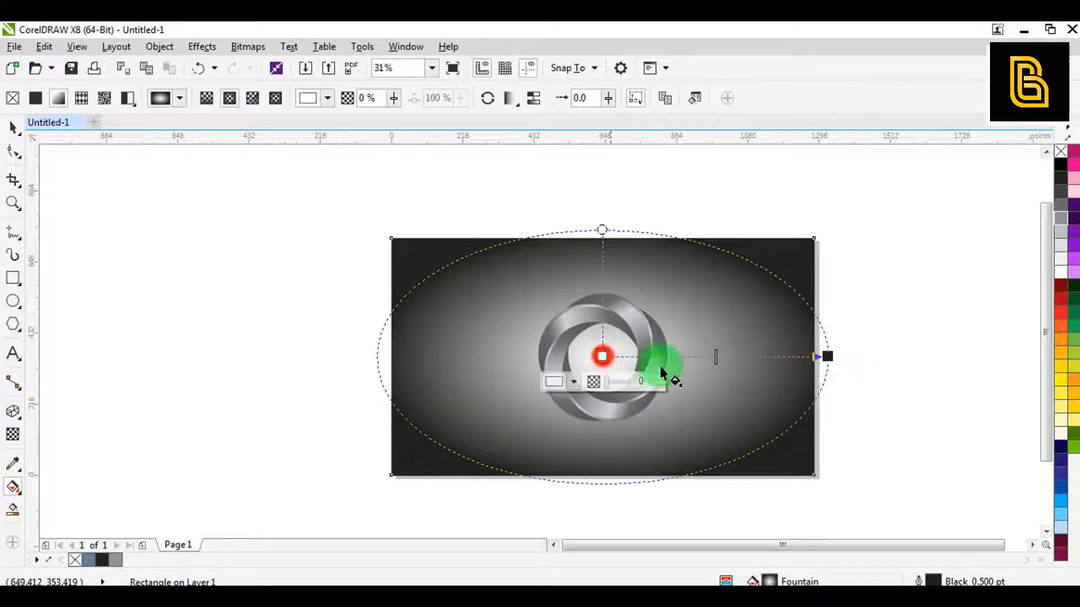
{"action": "left_click", "coordinate": [1060, 194]}
{"action": "left_click", "coordinate": [827, 356]}
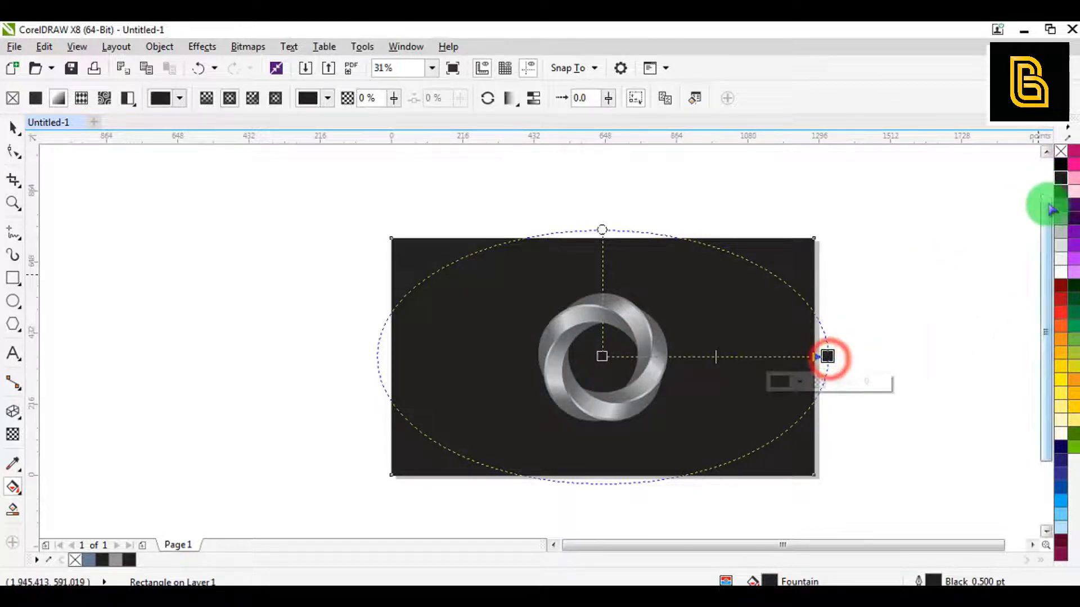
{"action": "left_click", "coordinate": [1060, 164]}
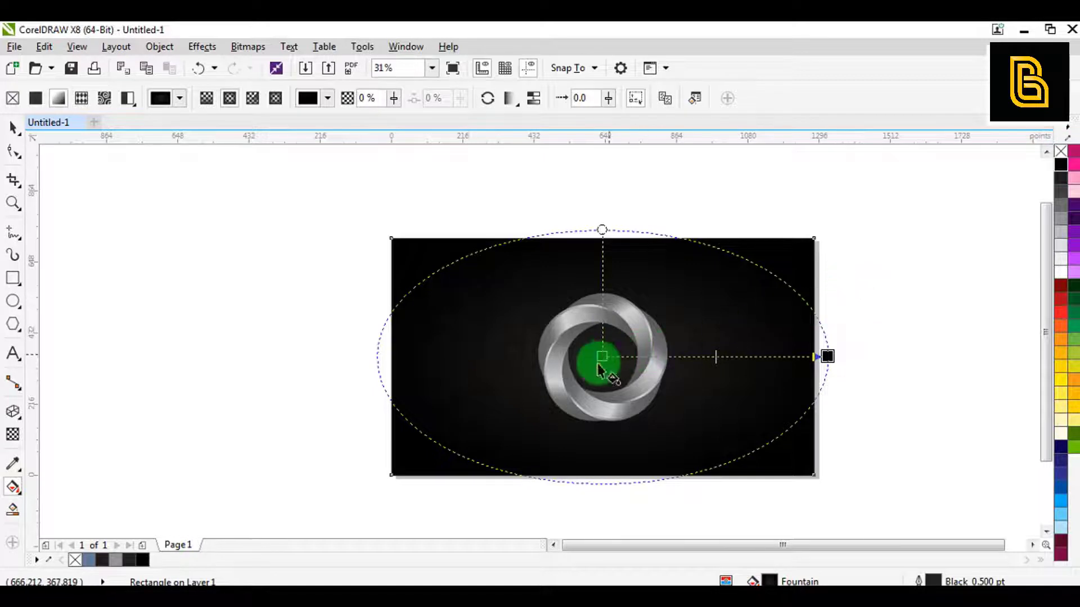
{"action": "left_click", "coordinate": [1058, 216]}
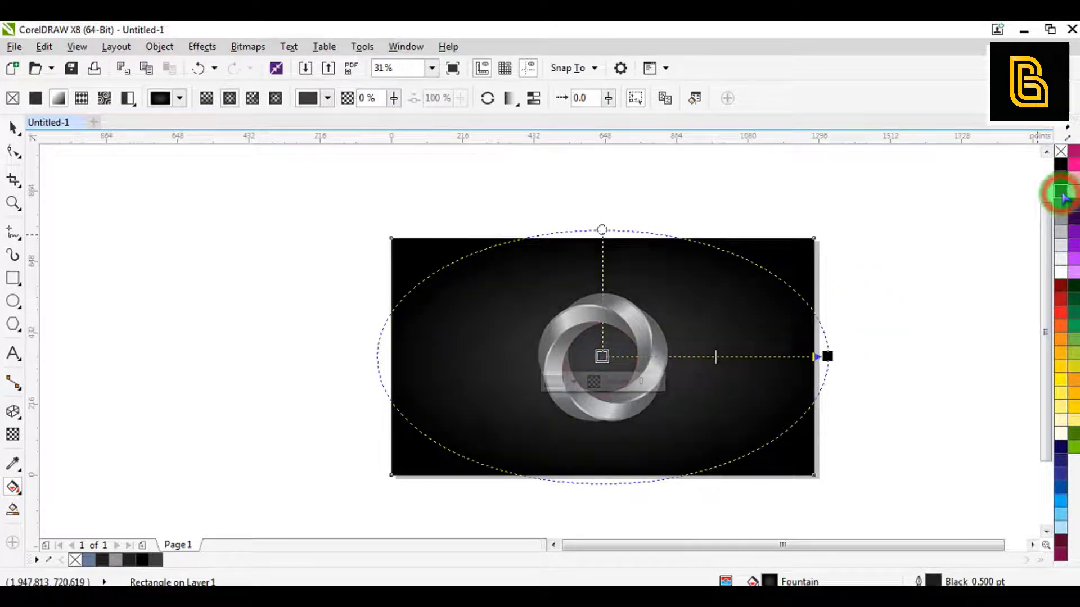
{"action": "left_click", "coordinate": [1060, 182]}
{"action": "key", "text": "space"}
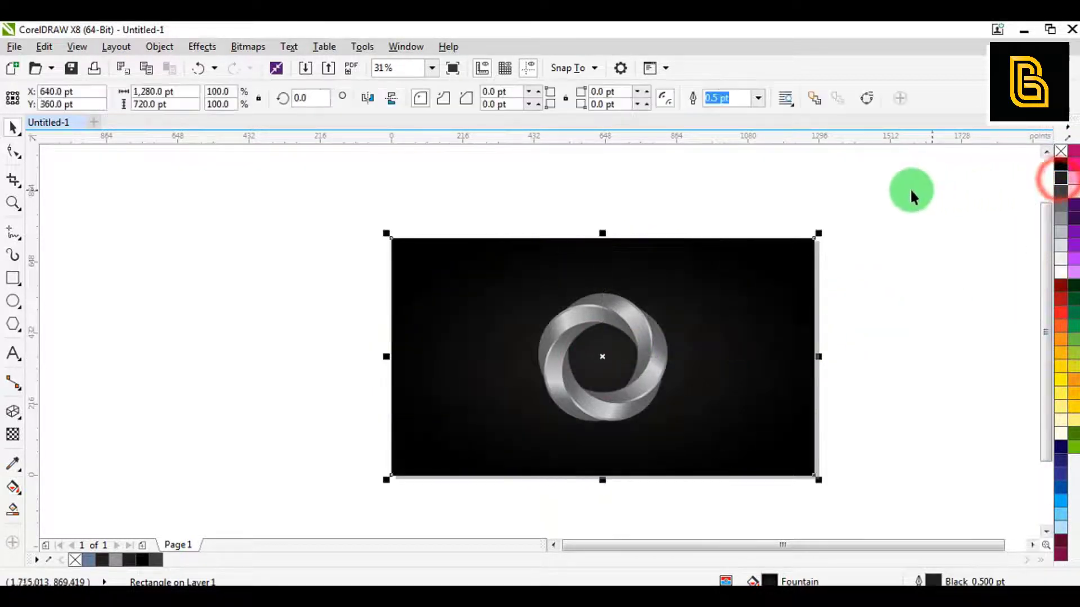
{"action": "left_click", "coordinate": [873, 190]}
Move the ring group straight up on the background to about Y 423 pt
{"action": "left_click_drag", "start_coordinate": [335, 195], "coordinate": [853, 481]}
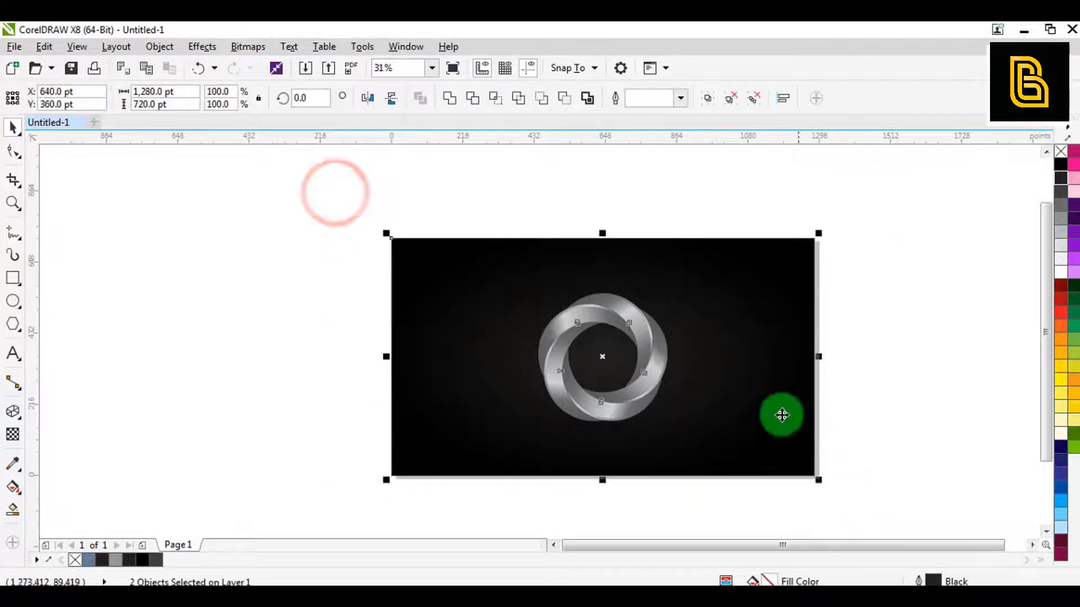
{"action": "scroll", "coordinate": [698, 379], "scroll_direction": "up", "scroll_amount": 1}
{"action": "scroll", "coordinate": [691, 382], "scroll_direction": "down", "scroll_amount": 1}
{"action": "left_click", "coordinate": [835, 370]}
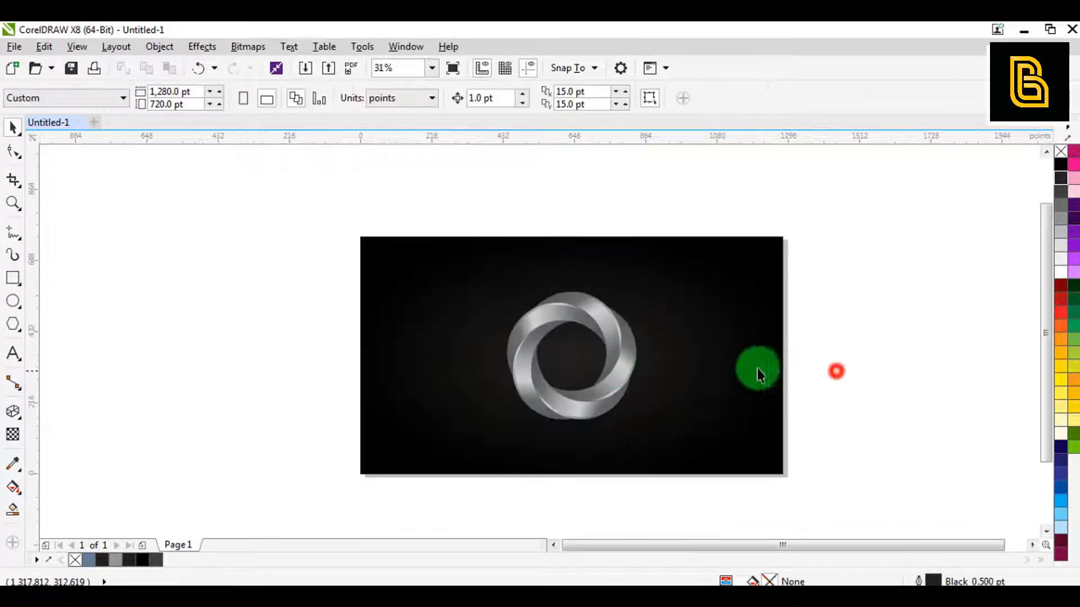
{"action": "left_click_drag", "start_coordinate": [679, 200], "coordinate": [505, 439]}
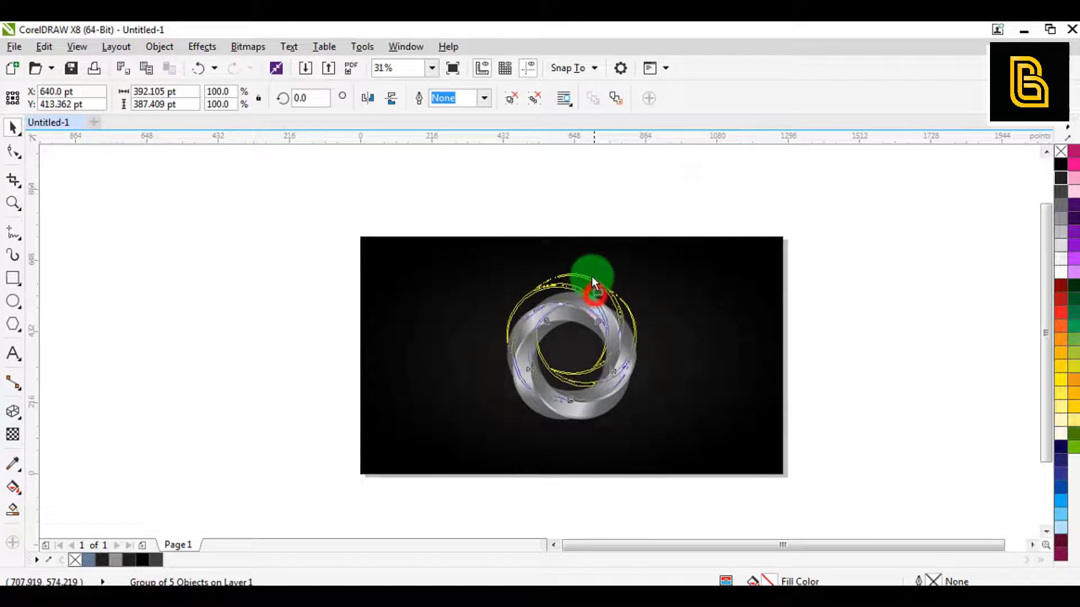
{"action": "left_click_drag", "start_coordinate": [592, 276], "coordinate": [592, 275]}
{"action": "left_click", "coordinate": [684, 348]}
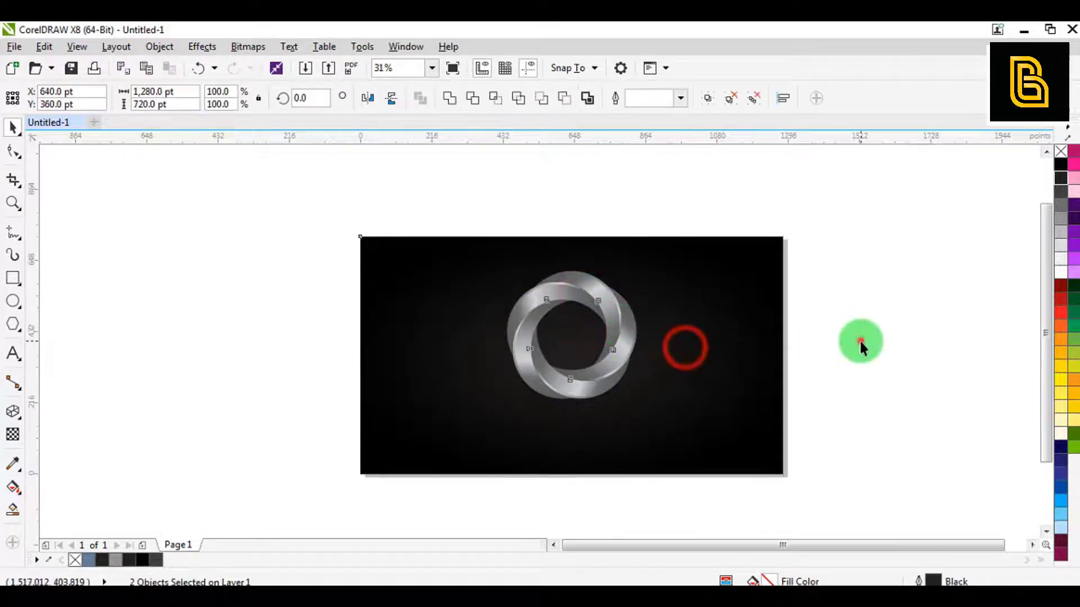
Enlarge the ring group proportionally about its centre to about 464 × 458 pt
{"action": "left_click", "coordinate": [610, 357]}
{"action": "scroll", "coordinate": [608, 414], "scroll_direction": "up", "scroll_amount": 1}
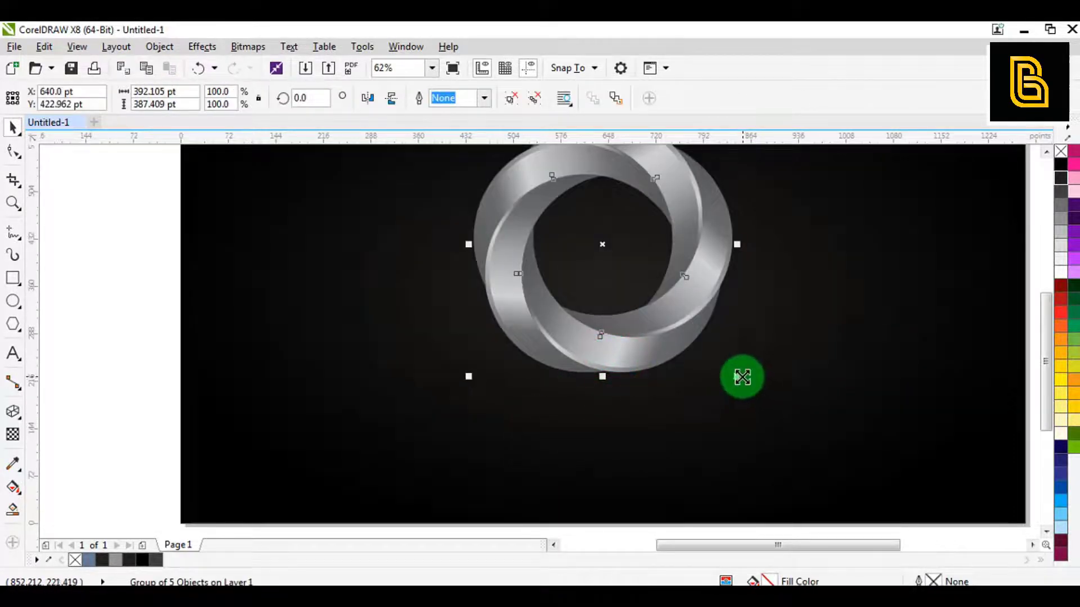
{"action": "left_click_drag", "start_coordinate": [743, 377], "coordinate": [809, 403]}
{"action": "left_click", "coordinate": [628, 397]}
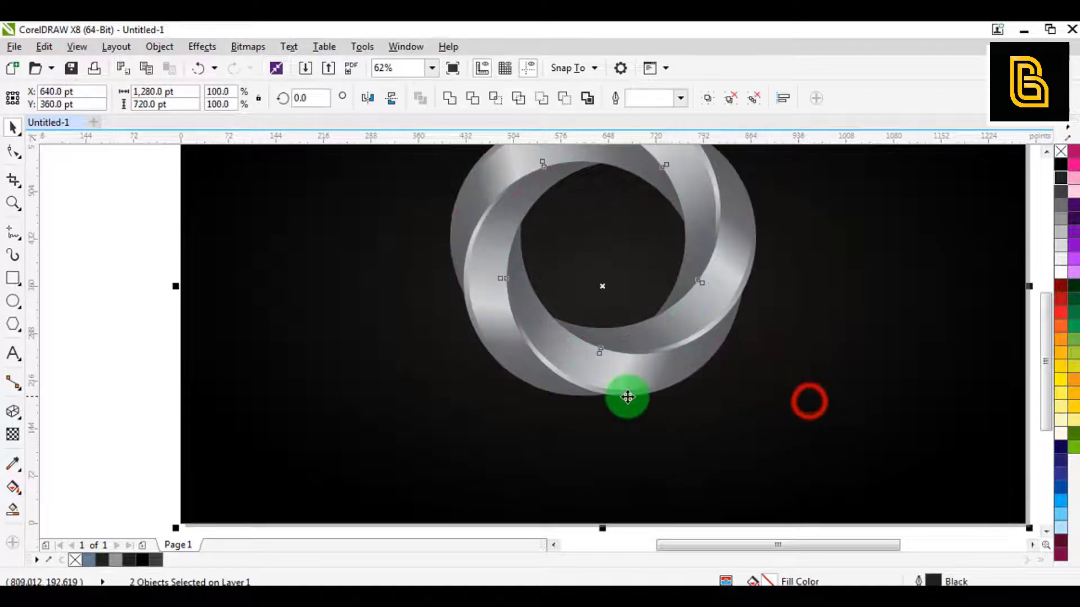
{"action": "scroll", "coordinate": [627, 397], "scroll_direction": "down", "scroll_amount": 1}
{"action": "left_click", "coordinate": [694, 186]}
{"action": "left_click_drag", "start_coordinate": [709, 185], "coordinate": [457, 431]}
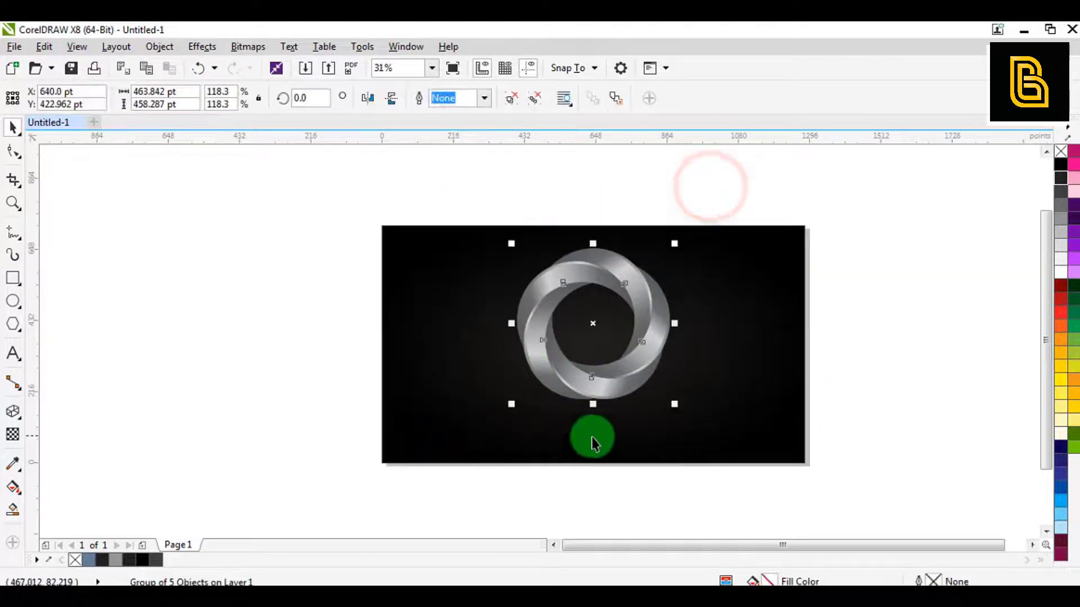
{"action": "left_click", "coordinate": [760, 476]}
{"action": "left_click_drag", "start_coordinate": [743, 489], "coordinate": [460, 207]}
{"action": "left_click", "coordinate": [458, 251]}
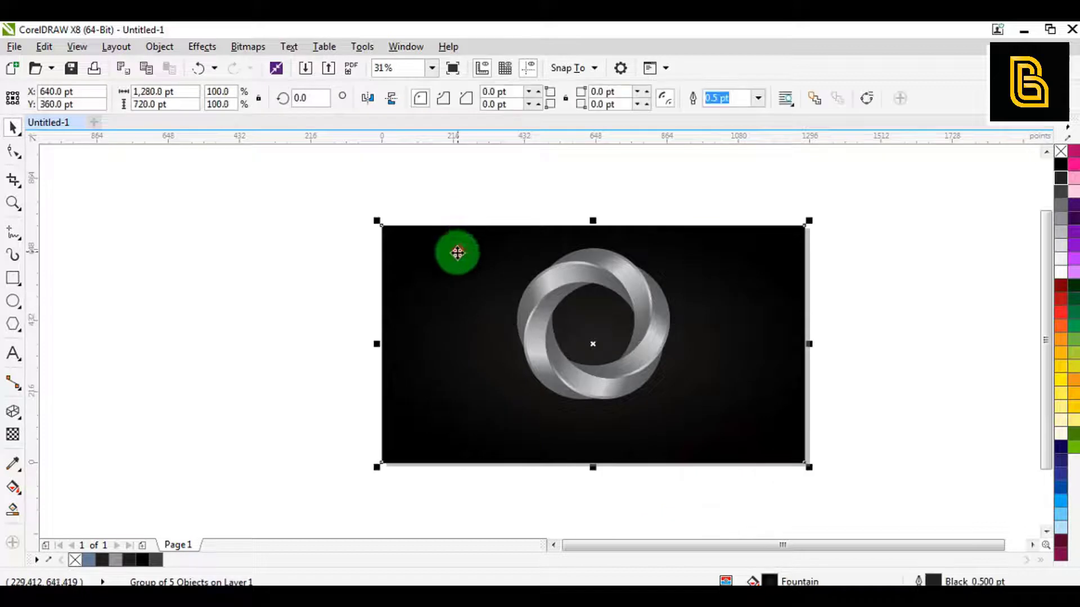
Draw a flat ellipse about 489 × 72 pt below the ring, filled with C0 M0 Y0 K30 and without an outline
{"action": "left_click", "coordinate": [12, 302]}
{"action": "left_click_drag", "start_coordinate": [512, 425], "coordinate": [680, 451]}
{"action": "left_click", "coordinate": [1060, 259]}
{"action": "left_click", "coordinate": [1060, 248]}
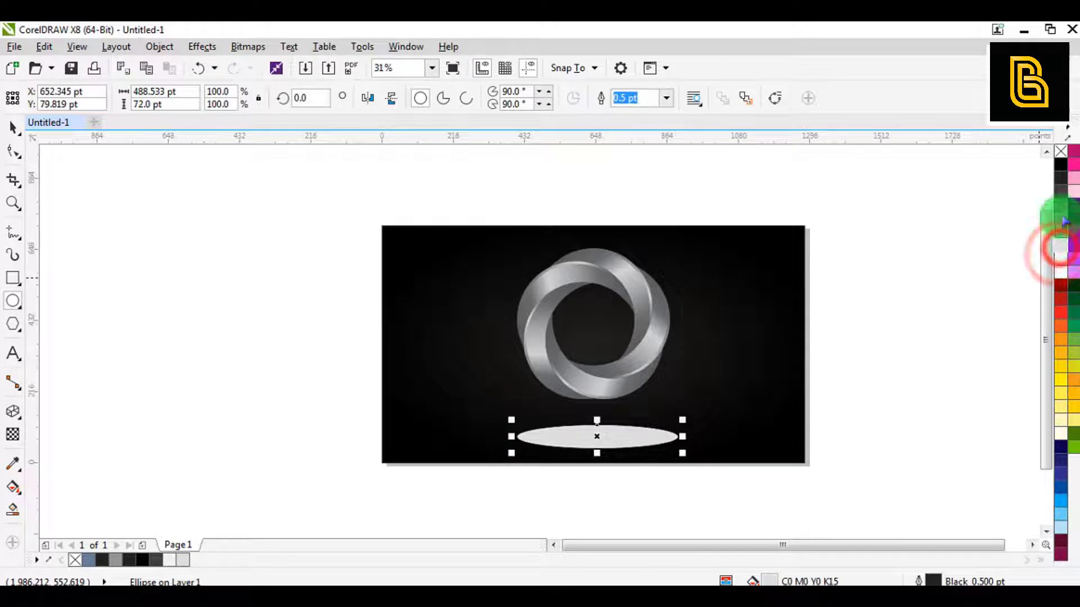
{"action": "left_click", "coordinate": [1061, 234]}
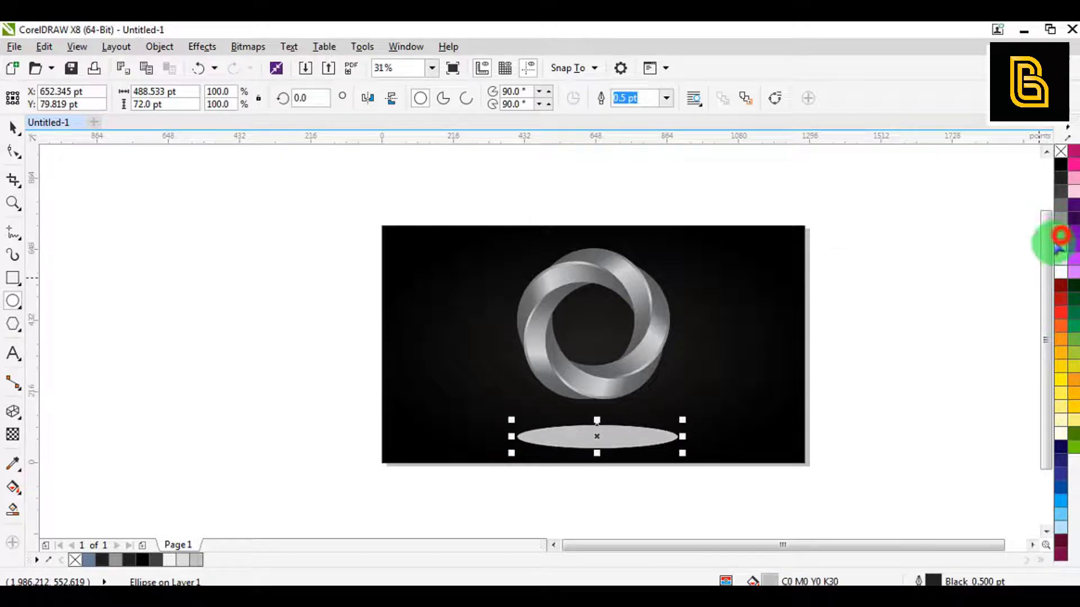
{"action": "right_click", "coordinate": [1060, 152]}
Apply an elliptical transparency to the ellipse, with transparency 0 at its centre and 100 at its outer edge
{"action": "left_click", "coordinate": [13, 435]}
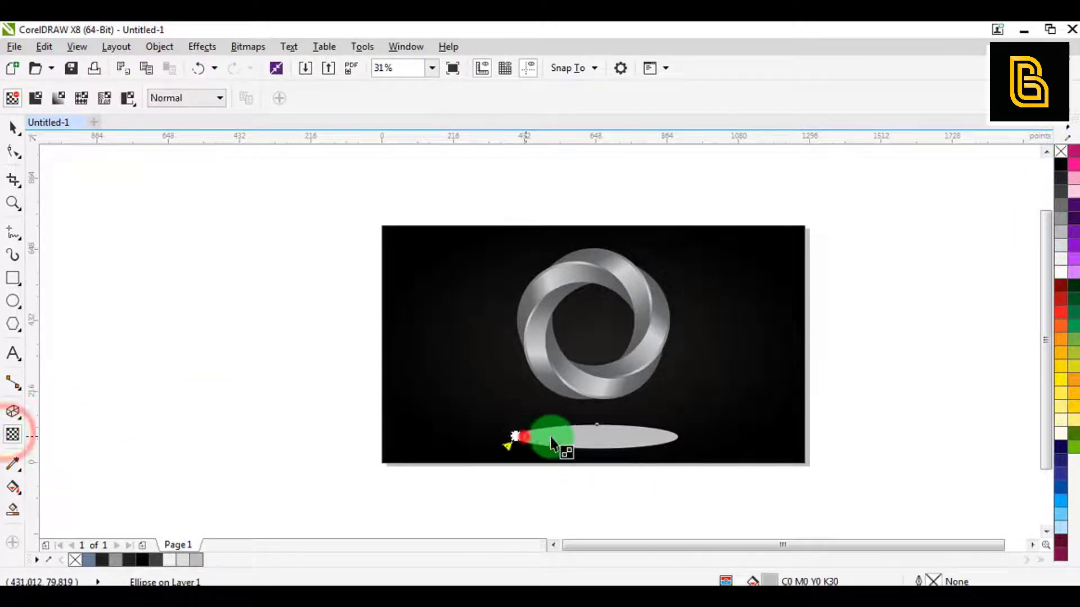
{"action": "left_click_drag", "start_coordinate": [689, 440], "coordinate": [691, 444]}
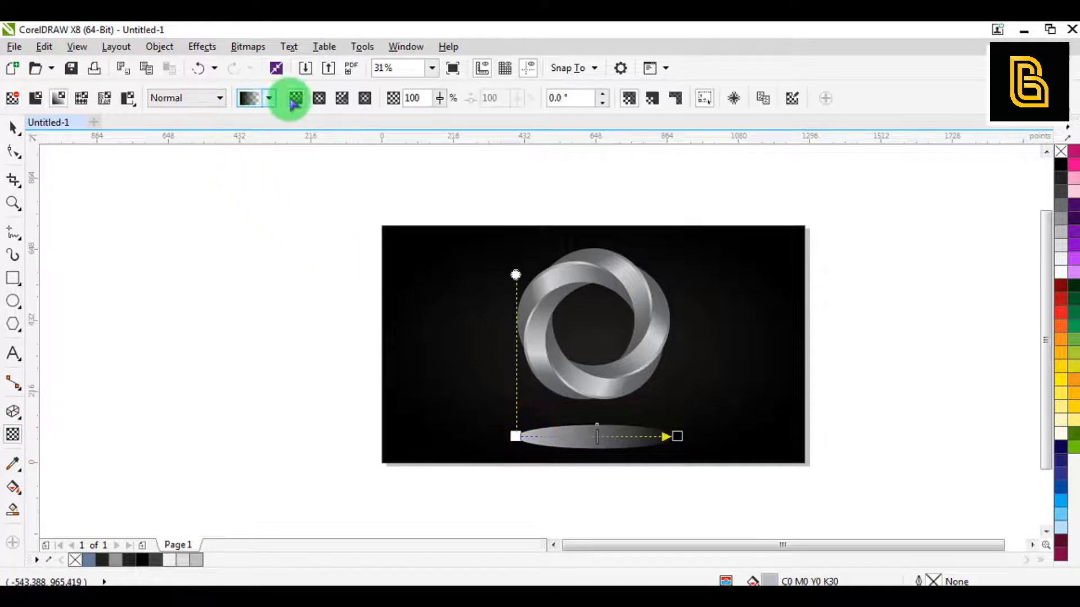
{"action": "left_click", "coordinate": [321, 99]}
{"action": "scroll", "coordinate": [599, 437], "scroll_direction": "up", "scroll_amount": 2}
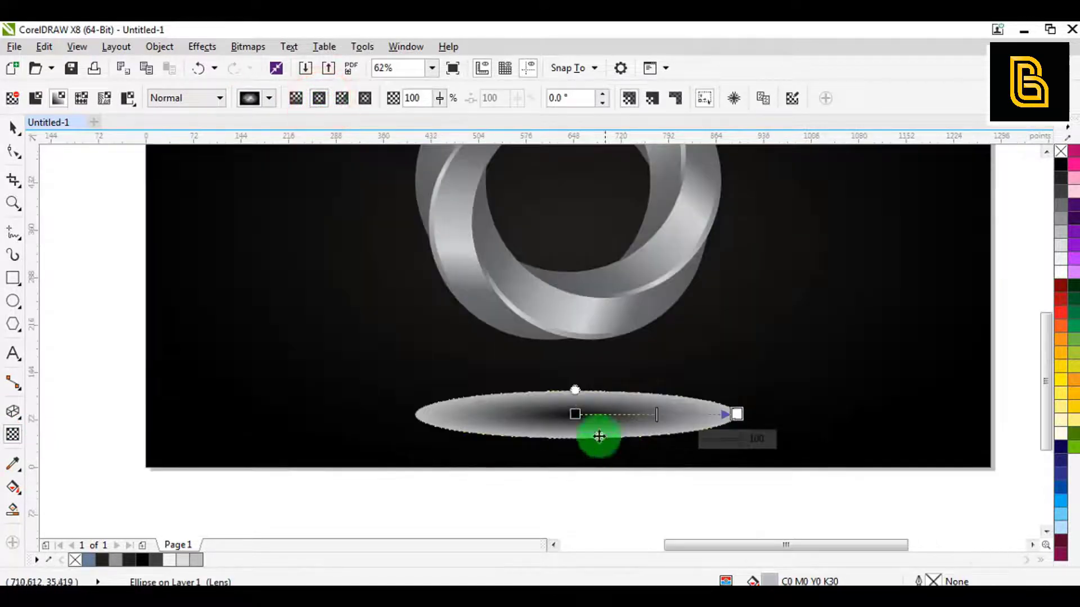
{"action": "left_click_drag", "start_coordinate": [585, 440], "coordinate": [545, 439]}
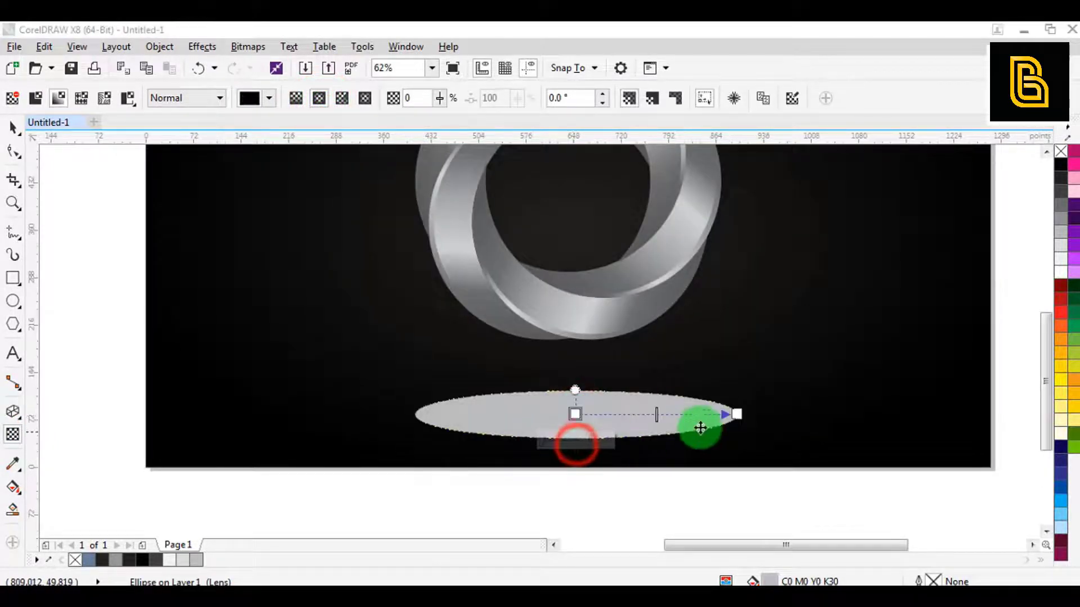
{"action": "left_click", "coordinate": [736, 414]}
{"action": "left_click_drag", "start_coordinate": [706, 439], "coordinate": [740, 441]}
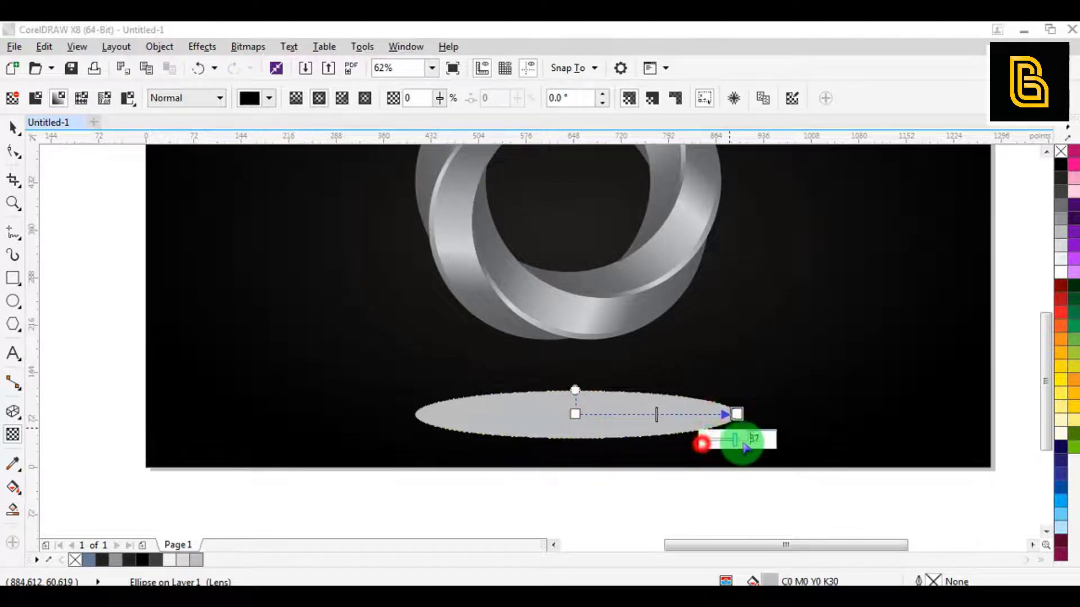
{"action": "left_click", "coordinate": [664, 354]}
Flatten the glow ellipse into a thin streak and centre it directly beneath the ring
{"action": "key", "text": "space"}
{"action": "left_click", "coordinate": [586, 426]}
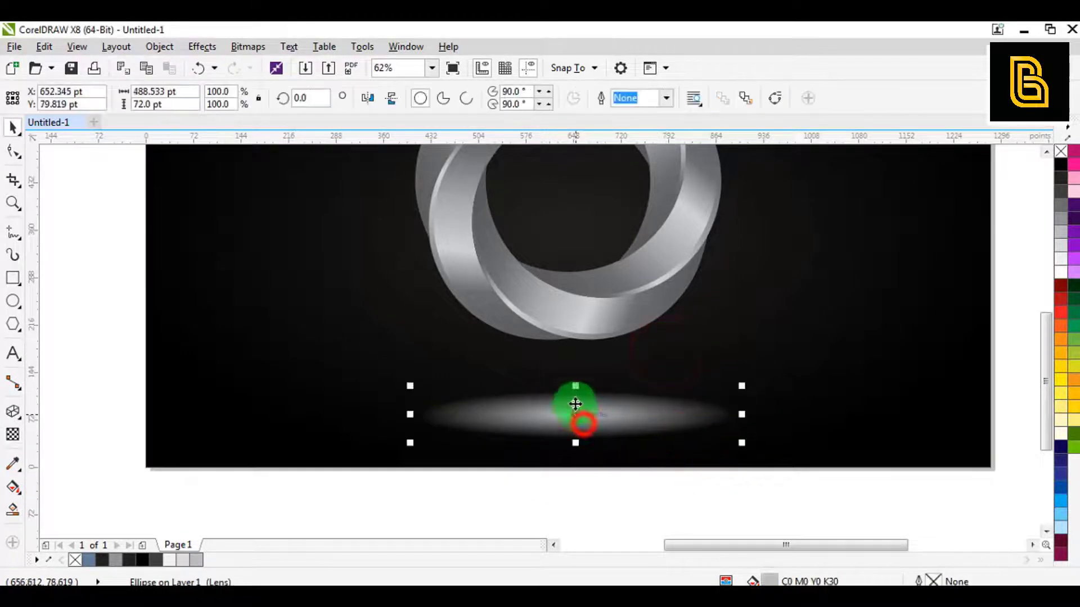
{"action": "left_click_drag", "start_coordinate": [575, 386], "coordinate": [575, 359]}
{"action": "left_click", "coordinate": [593, 318], "text": "shift"}
{"action": "left_click", "coordinate": [597, 426]}
{"action": "scroll", "coordinate": [571, 403], "scroll_direction": "down", "scroll_amount": 2}
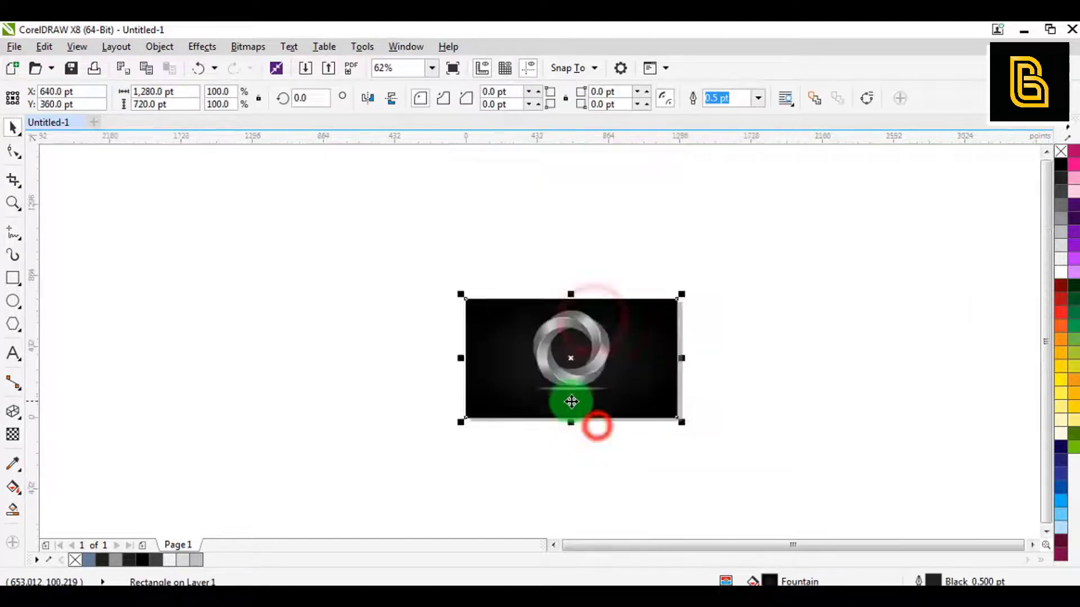
Enlarge the ring and its glow together proportionally and centre them as one group on the background
{"action": "left_click", "coordinate": [641, 451]}
{"action": "left_click_drag", "start_coordinate": [657, 460], "coordinate": [480, 289]}
{"action": "scroll", "coordinate": [602, 396], "scroll_direction": "up", "scroll_amount": 1}
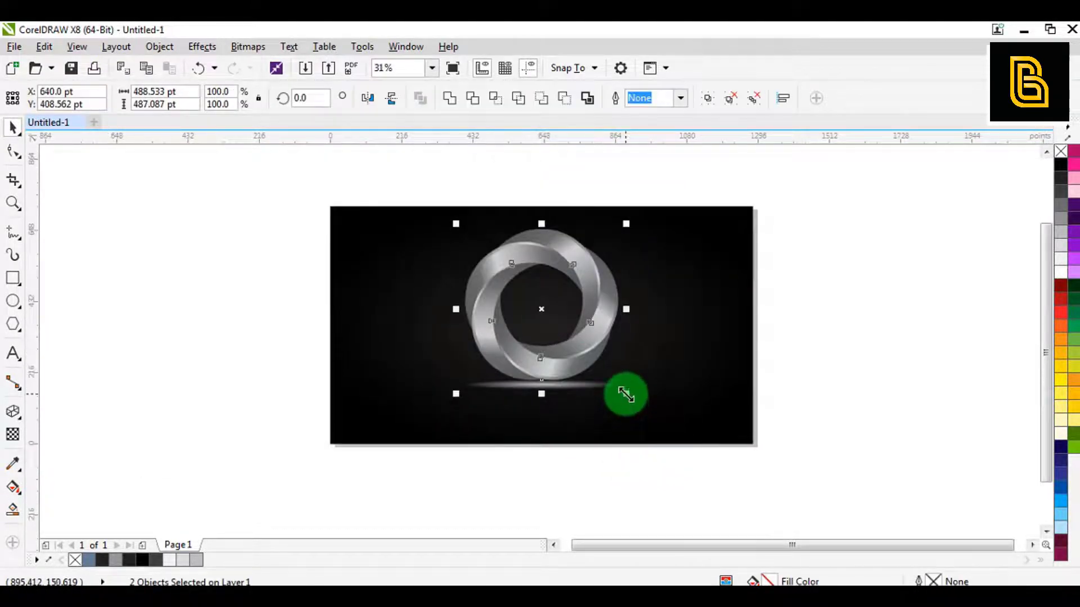
{"action": "left_click_drag", "start_coordinate": [625, 394], "coordinate": [677, 429]}
{"action": "left_click", "coordinate": [709, 378]}
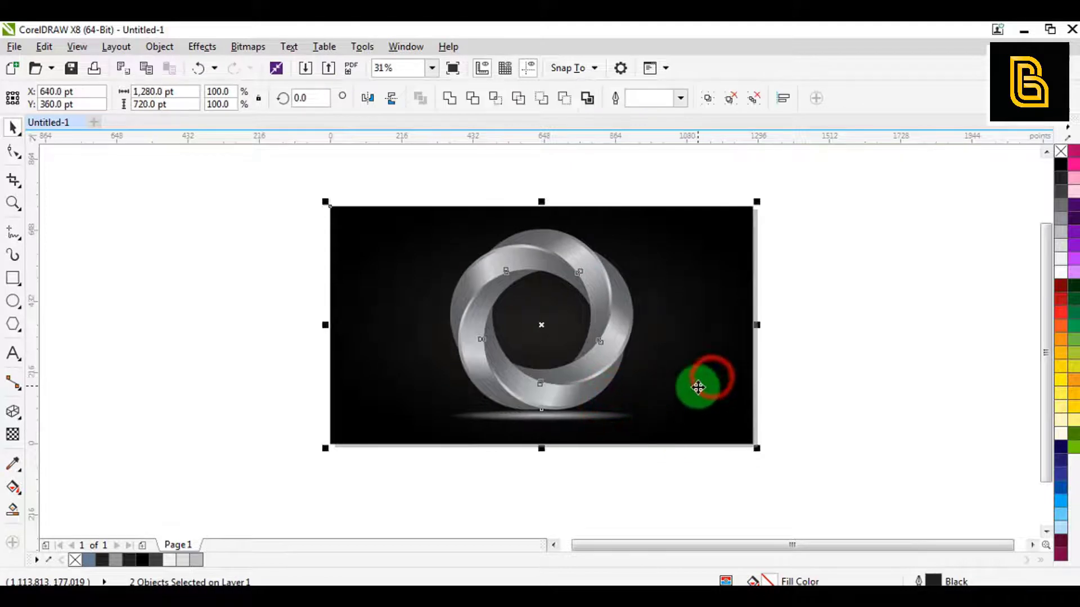
{"action": "left_click", "coordinate": [592, 488]}
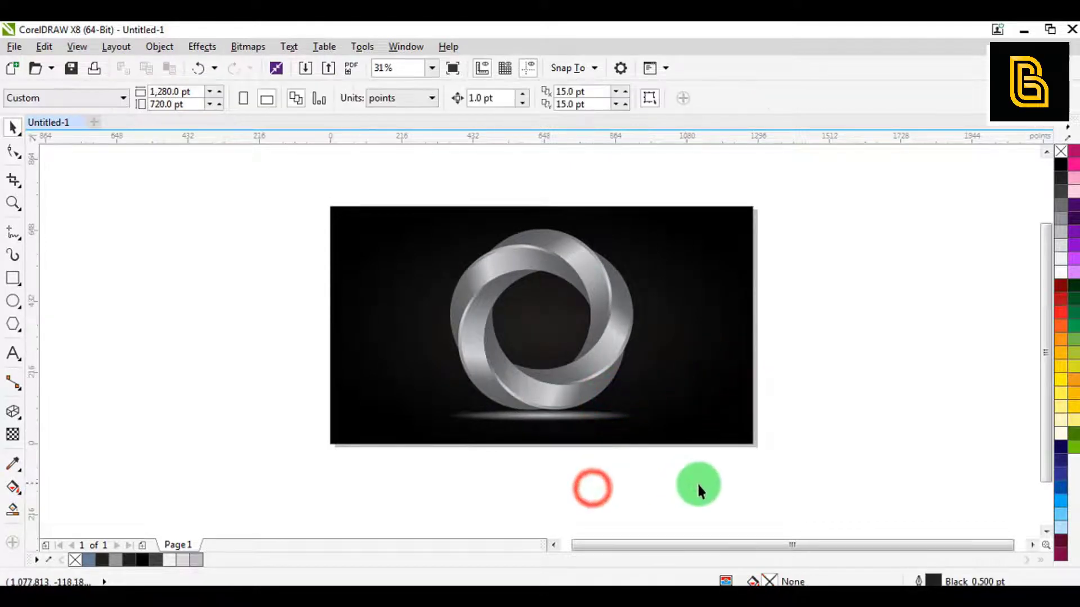
Reduce the ring and glow group to about 463 × 461 pt and move it left to about X 390 pt
{"action": "left_click", "coordinate": [492, 327]}
{"action": "left_click_drag", "start_coordinate": [644, 223], "coordinate": [627, 225]}
{"action": "left_click_drag", "start_coordinate": [597, 326], "coordinate": [517, 326]}
{"action": "left_click", "coordinate": [555, 496]}
{"action": "left_click_drag", "start_coordinate": [591, 482], "coordinate": [299, 222]}
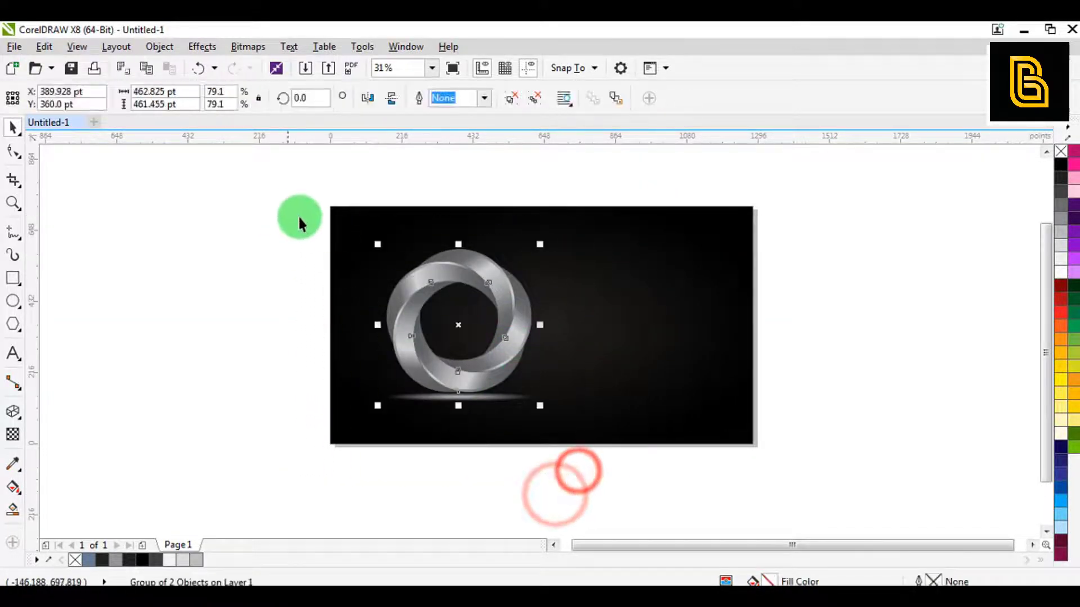
{"action": "left_click", "coordinate": [269, 293]}
Add the artistic text "3D Logo" on two lines beside the page and change its case to UPPERCASE
{"action": "left_click", "coordinate": [13, 412]}
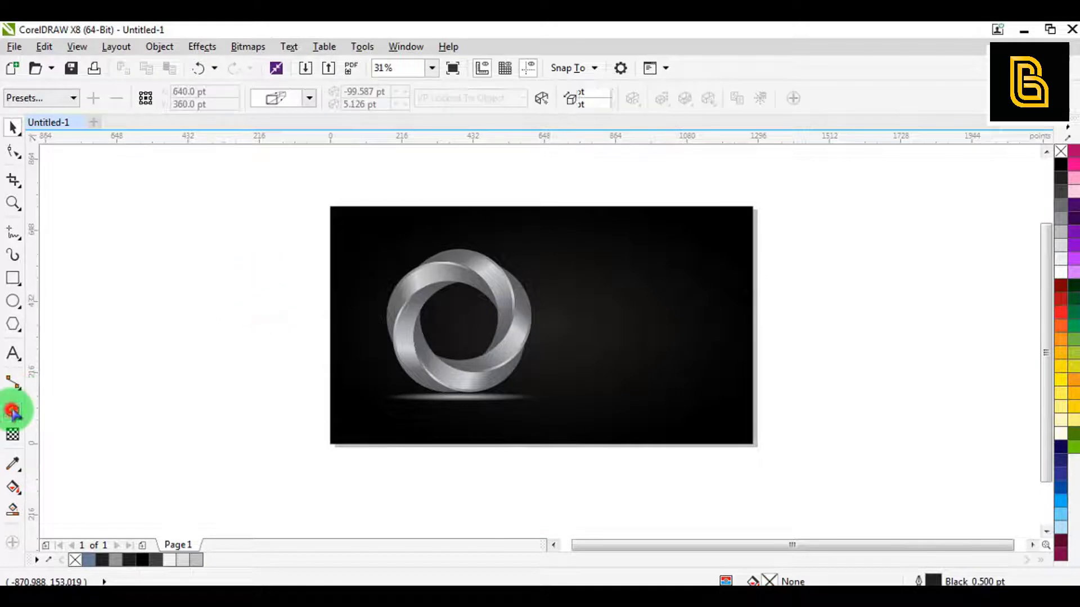
{"action": "left_click", "coordinate": [13, 354]}
{"action": "left_click", "coordinate": [212, 398]}
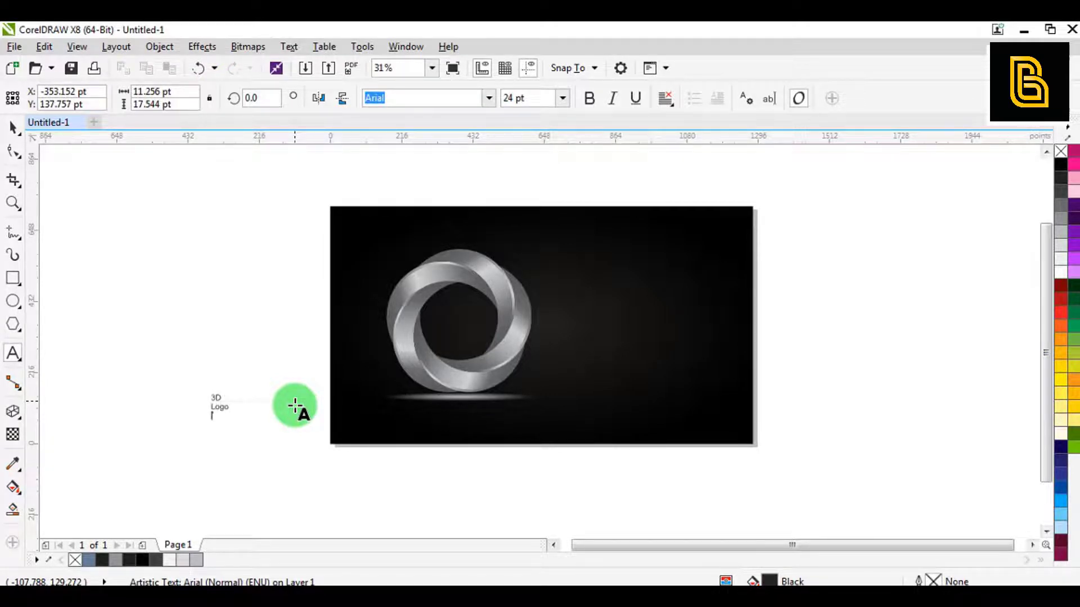
{"action": "left_click", "coordinate": [15, 152]}
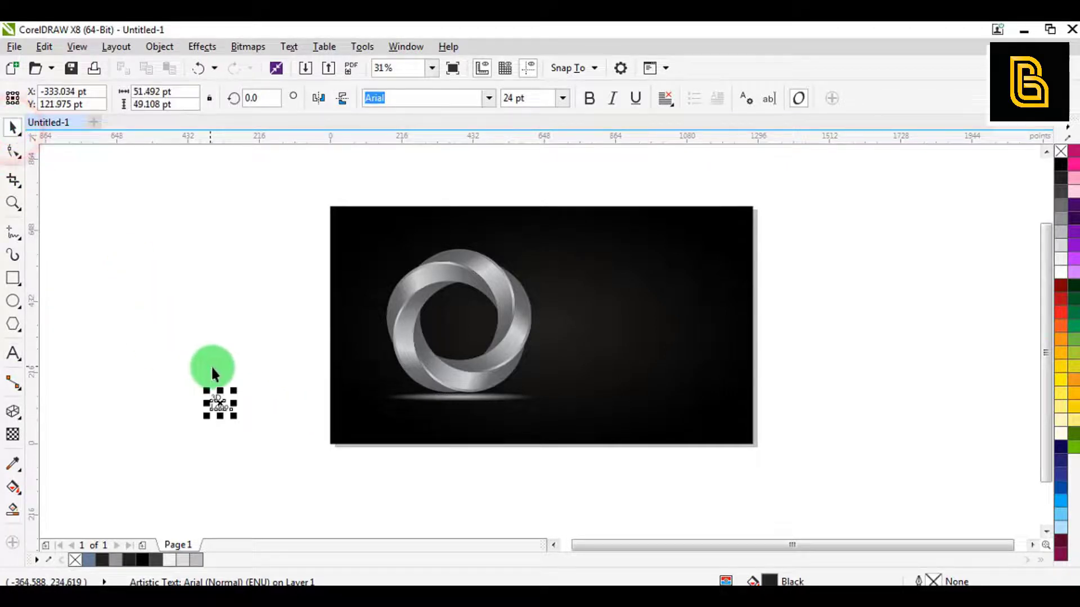
{"action": "key", "text": "alt+x"}
{"action": "key", "text": "g"}
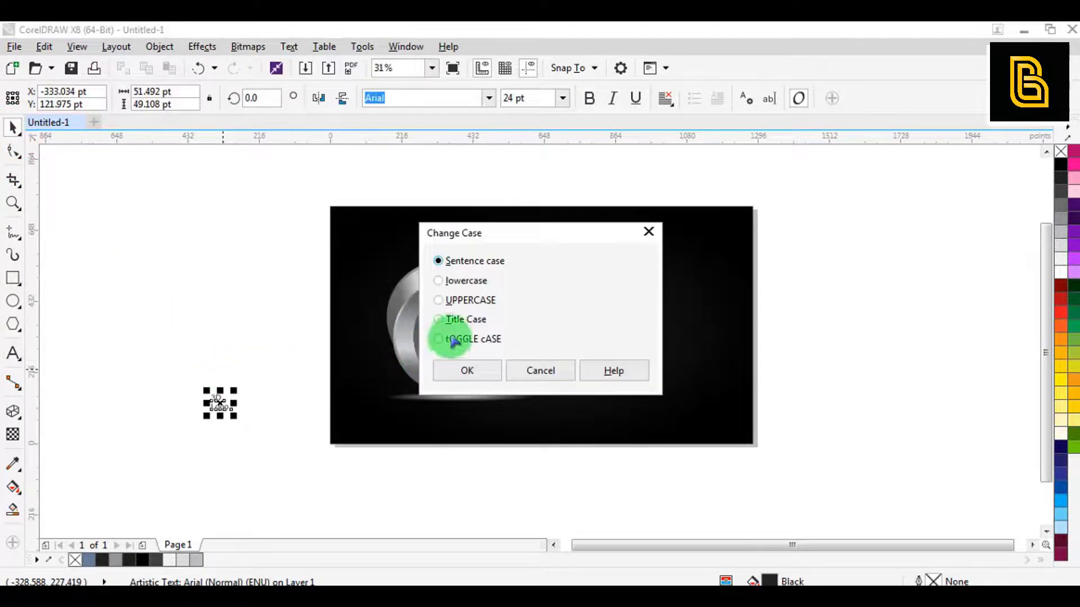
{"action": "left_click", "coordinate": [458, 302]}
{"action": "left_click", "coordinate": [458, 369]}
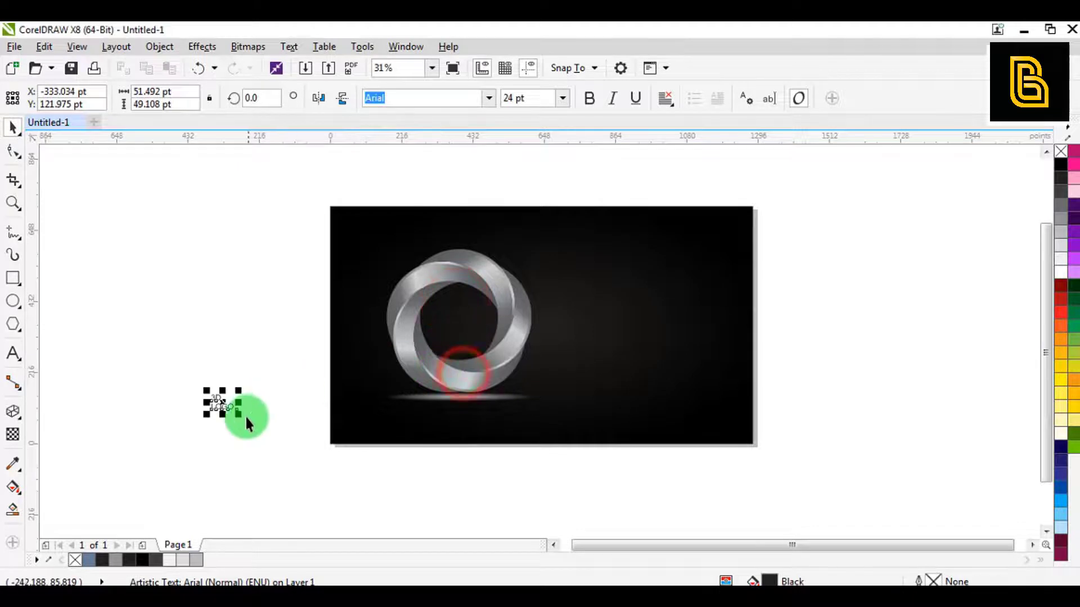
Enlarge the text to about 129 pt, set its font to LilyUPC and tighten its line spacing
{"action": "left_click_drag", "start_coordinate": [246, 418], "coordinate": [287, 447]}
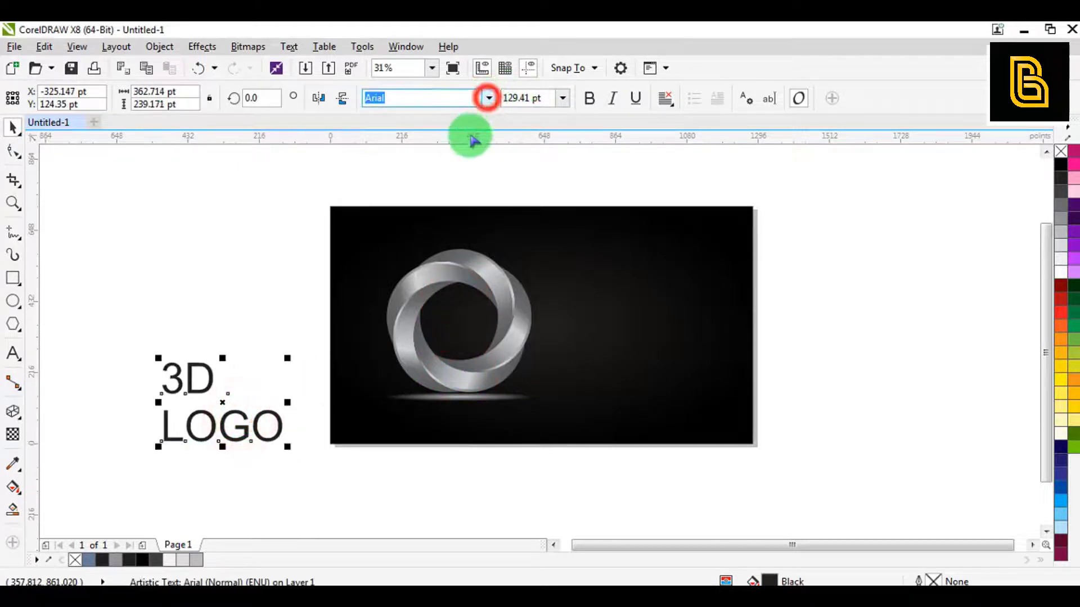
{"action": "left_click", "coordinate": [487, 98]}
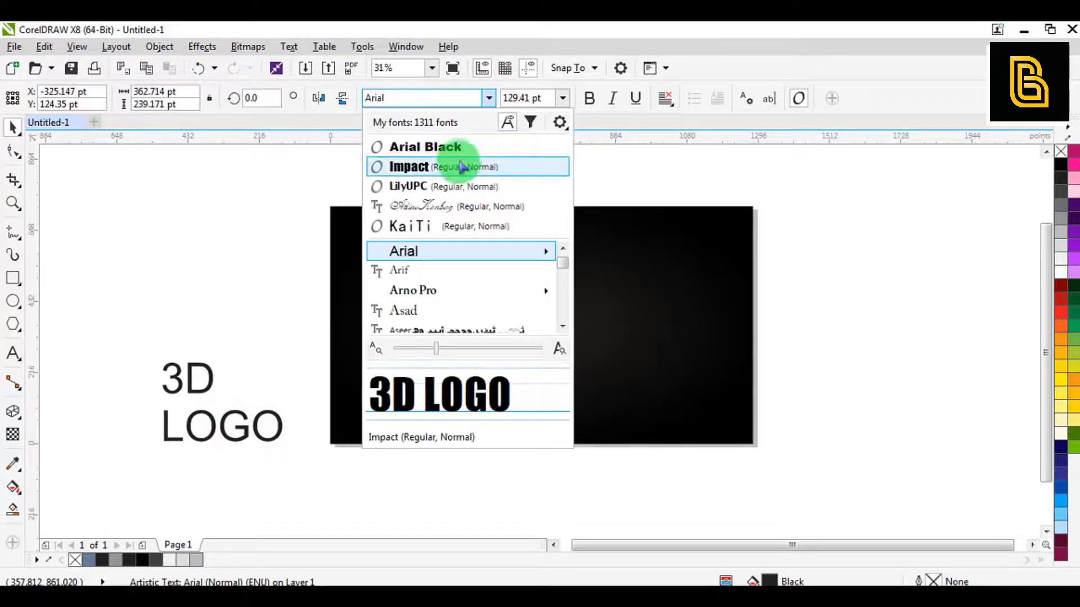
{"action": "left_click", "coordinate": [445, 186]}
{"action": "left_click", "coordinate": [13, 152]}
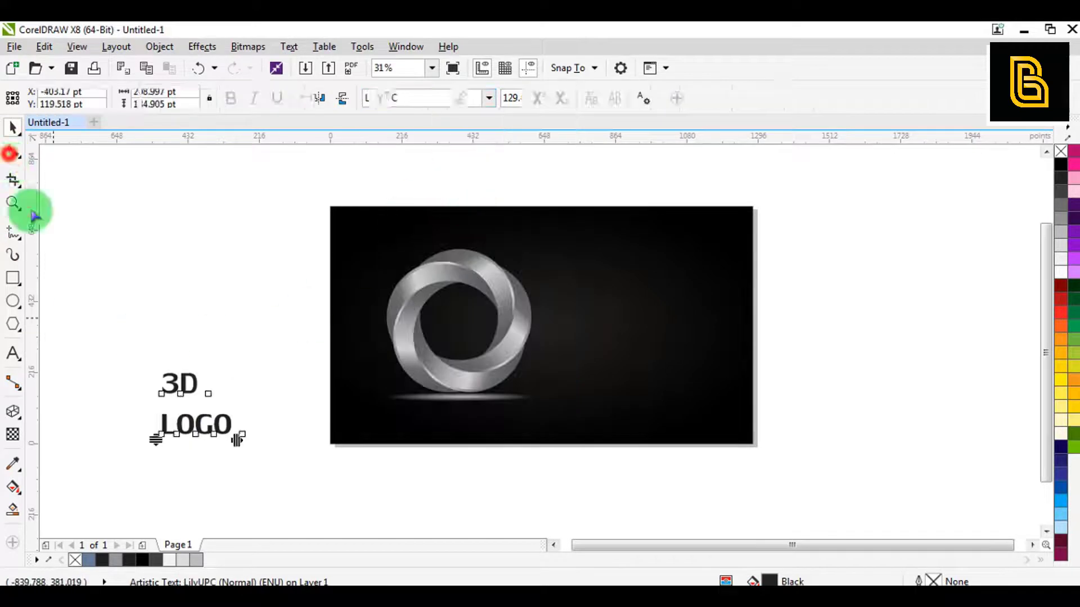
{"action": "left_click_drag", "start_coordinate": [157, 441], "coordinate": [702, 377]}
Centre-align the text lines at about 228 pt and place the text vertically centred on the background, to the right of the ring
{"action": "key", "text": "space"}
{"action": "left_click", "coordinate": [666, 98]}
{"action": "left_click", "coordinate": [687, 154]}
{"action": "left_click", "coordinate": [681, 396], "text": "shift"}
{"action": "key", "text": "c"}
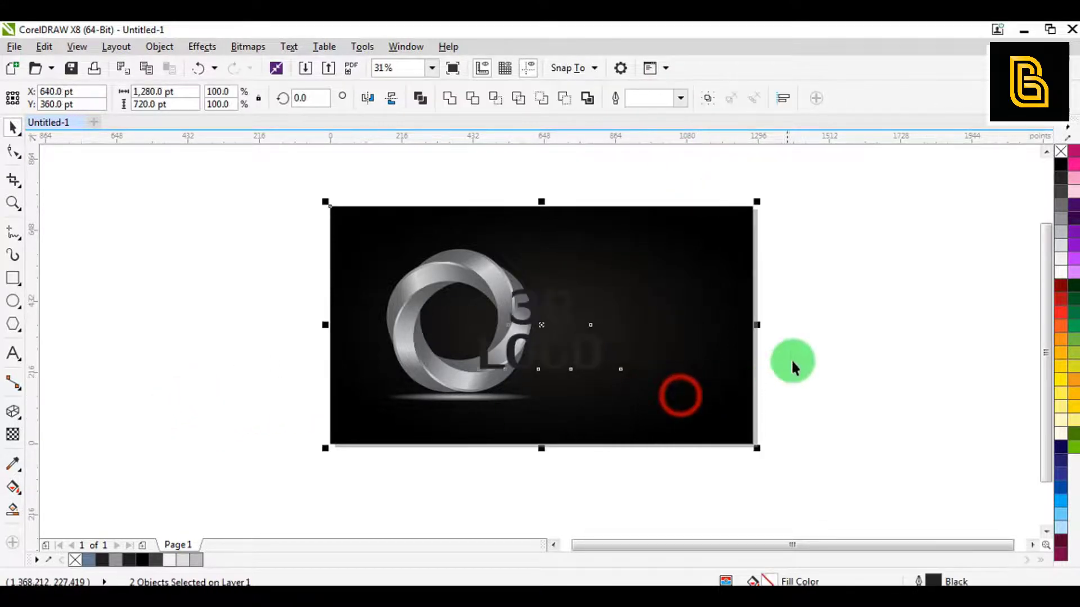
{"action": "left_click", "coordinate": [805, 354]}
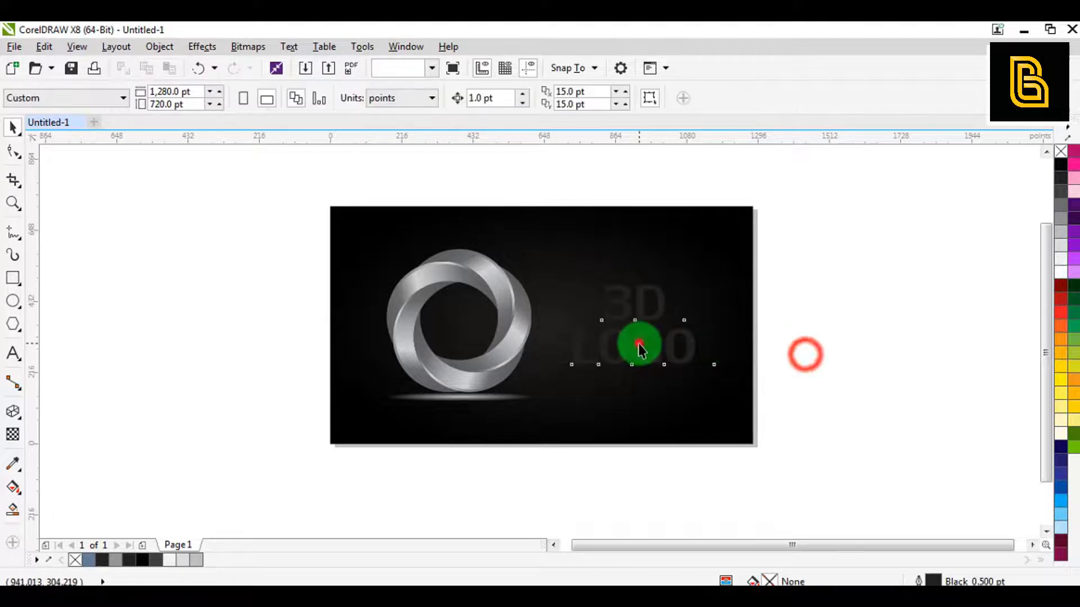
Fill the "3D LOGO" text with C0 M0 Y0 K30
{"action": "left_click", "coordinate": [640, 345]}
{"action": "left_click", "coordinate": [1059, 246]}
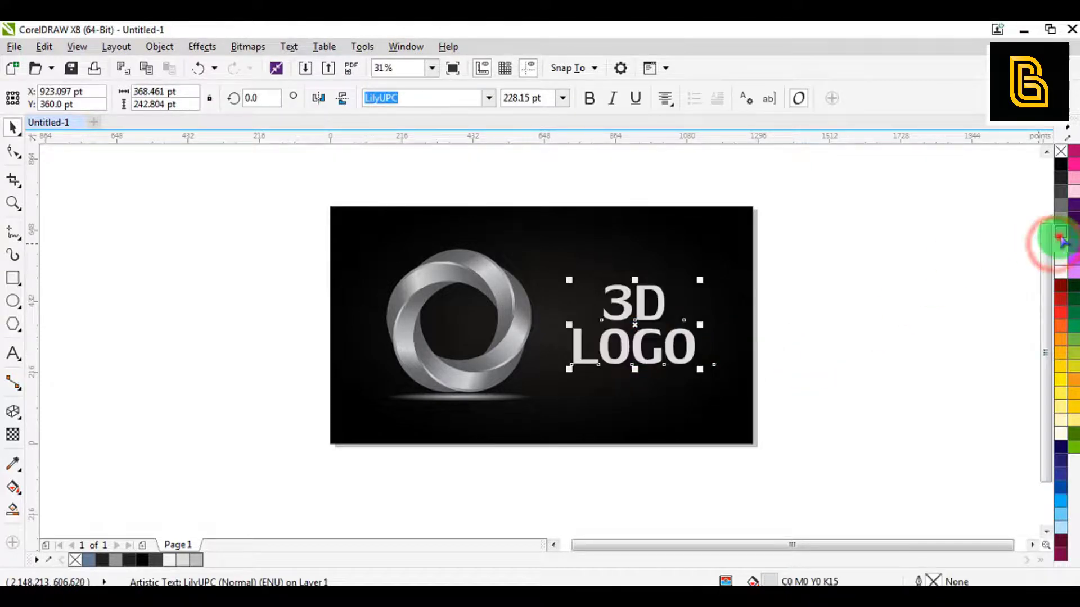
{"action": "left_click", "coordinate": [1060, 236]}
{"action": "left_click", "coordinate": [887, 300]}
{"action": "scroll", "coordinate": [700, 346], "scroll_direction": "up", "scroll_amount": 1}
Copy the outline and gradient fill of the ring's upper-right band onto the "3D LOGO" text
{"action": "left_click", "coordinate": [589, 280]}
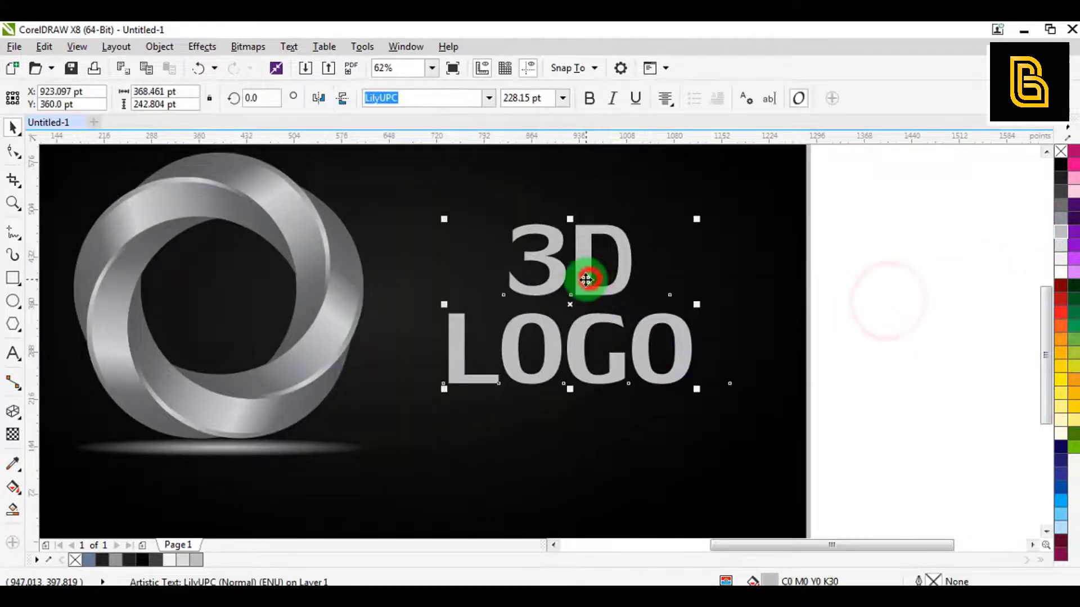
{"action": "key", "text": "ctrl+shift+a"}
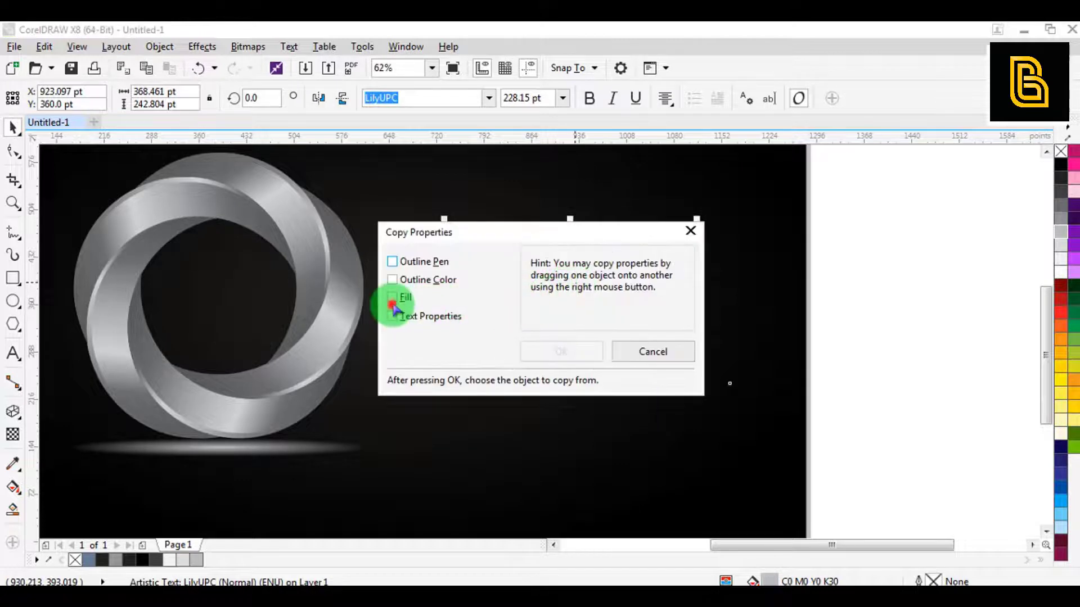
{"action": "left_click", "coordinate": [392, 280]}
{"action": "left_click", "coordinate": [392, 262]}
{"action": "left_click", "coordinate": [393, 302]}
{"action": "left_click", "coordinate": [392, 316]}
{"action": "left_click", "coordinate": [538, 343]}
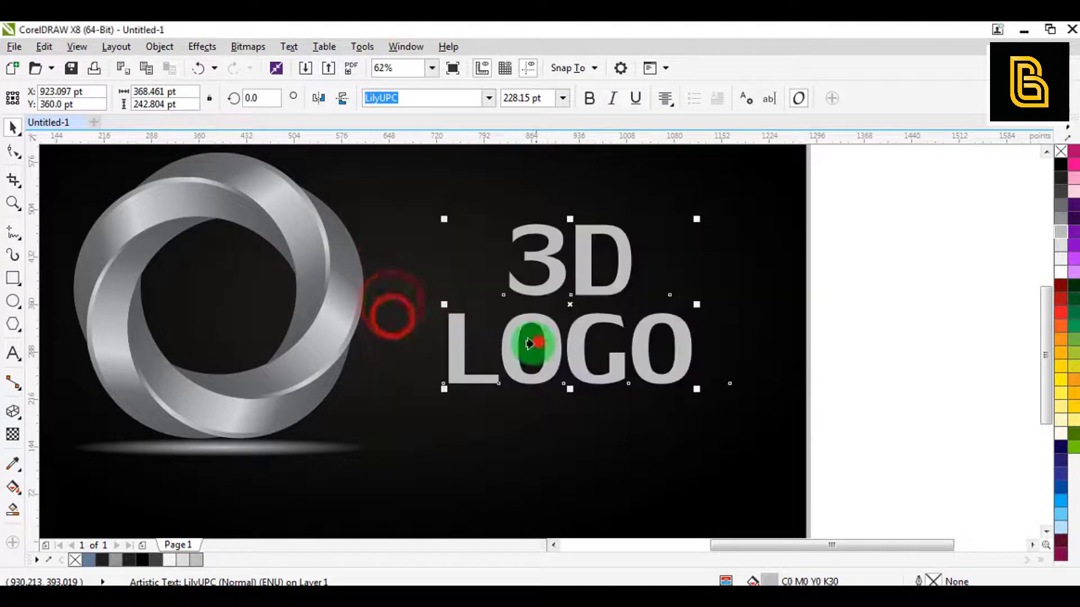
{"action": "left_click", "coordinate": [307, 239]}
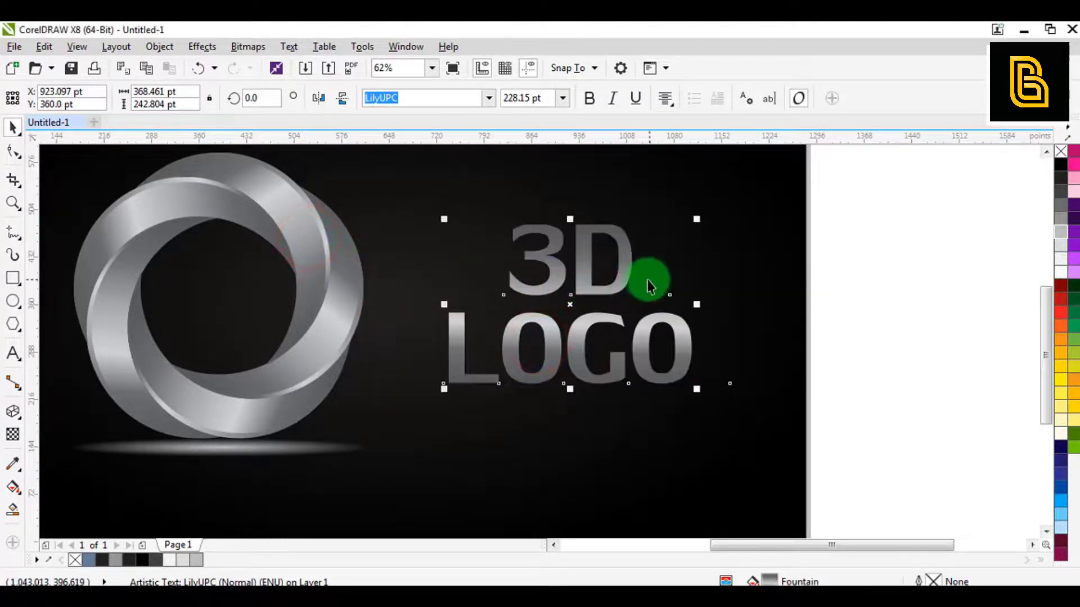
{"action": "left_click", "coordinate": [883, 287]}
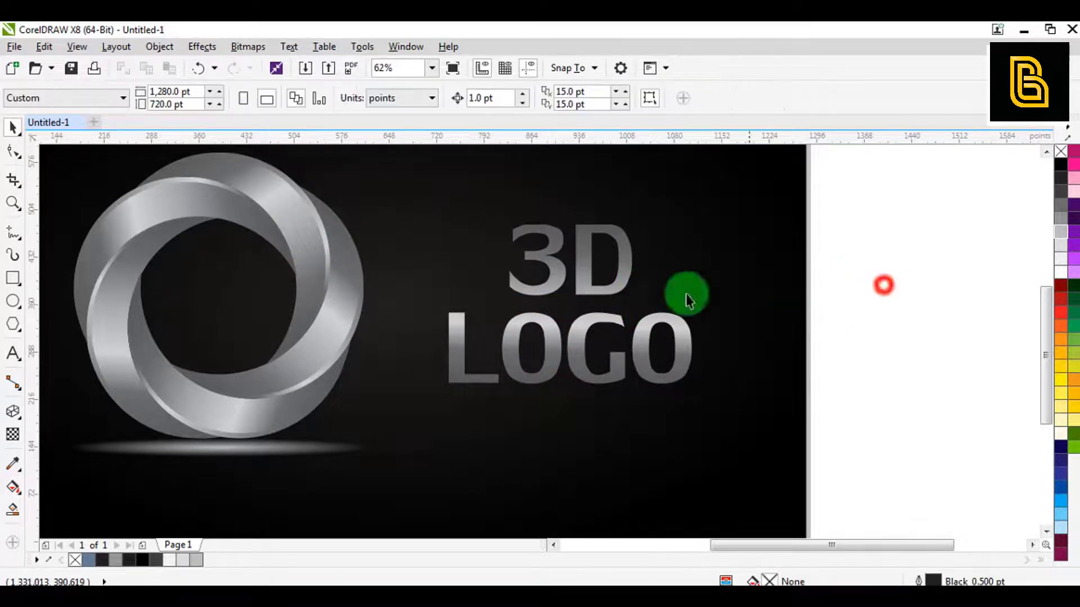
Add a drop shadow to the text with the Small Glow preset and set its feathering to 3
{"action": "left_click", "coordinate": [583, 262]}
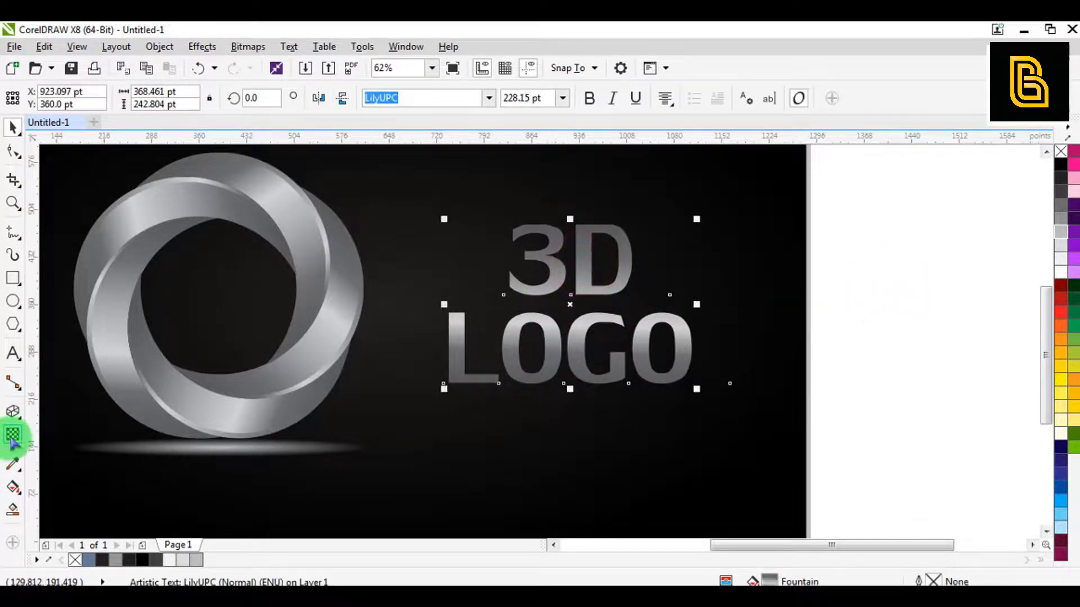
{"action": "left_click", "coordinate": [13, 412]}
{"action": "left_click", "coordinate": [56, 410]}
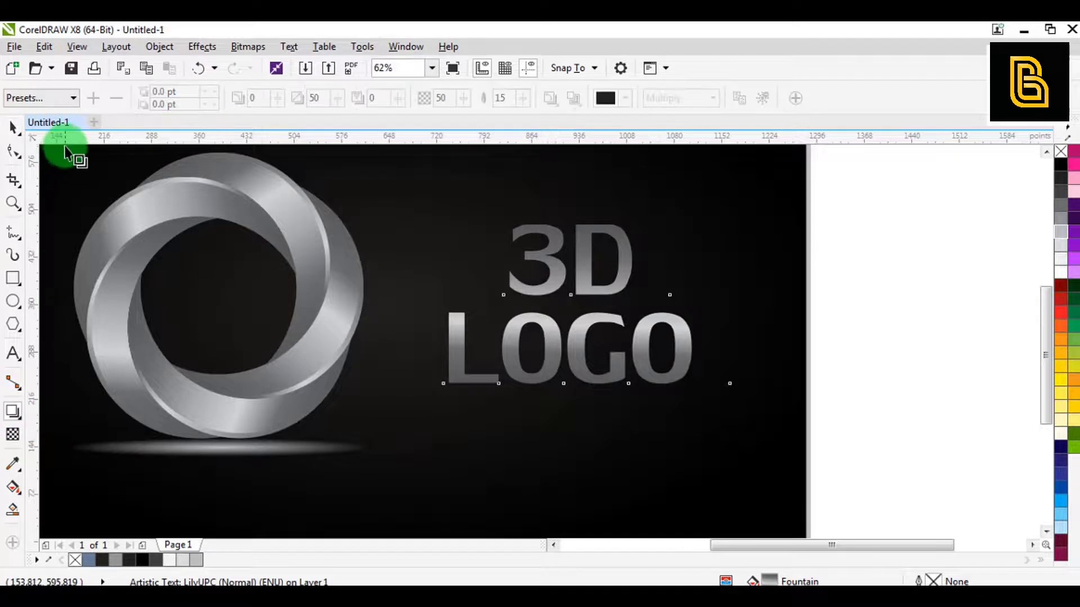
{"action": "left_click", "coordinate": [59, 98]}
{"action": "left_click", "coordinate": [67, 230]}
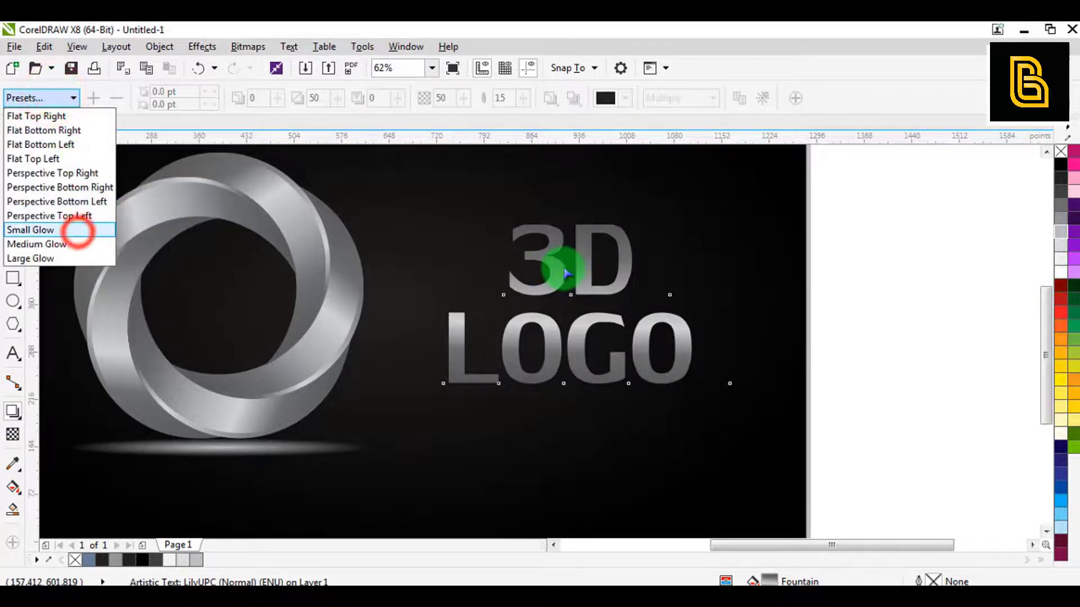
{"action": "left_click", "coordinate": [517, 99]}
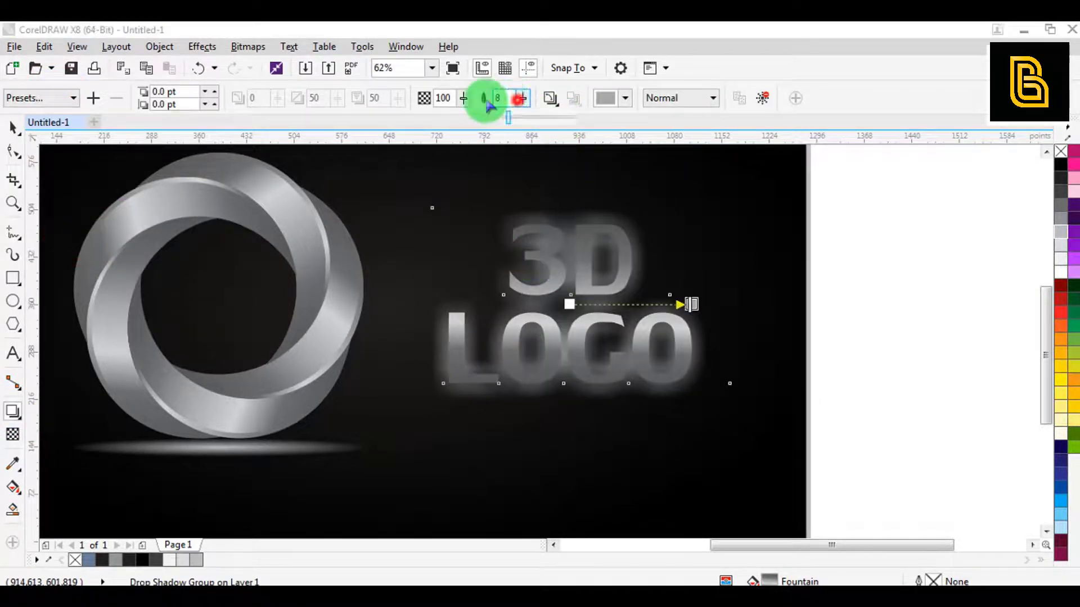
{"action": "left_click", "coordinate": [509, 99]}
{"action": "type", "text": "3"}
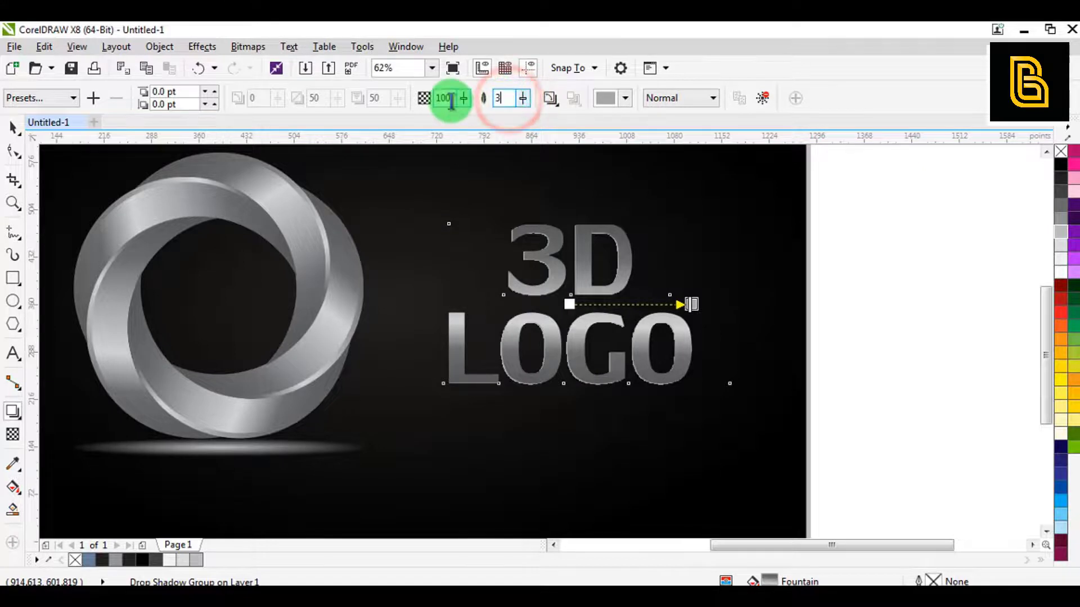
{"action": "key", "text": "Return"}
Set the text glow's colour to C0 M0 Y0 K70
{"action": "left_click", "coordinate": [625, 98]}
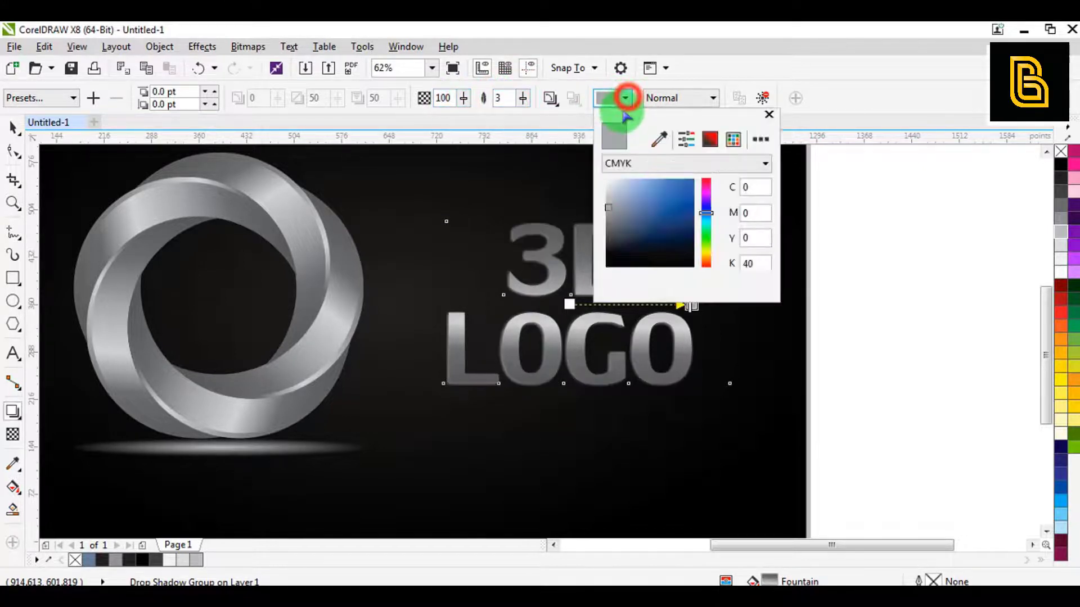
{"action": "left_click", "coordinate": [659, 140]}
{"action": "left_click", "coordinate": [1060, 206]}
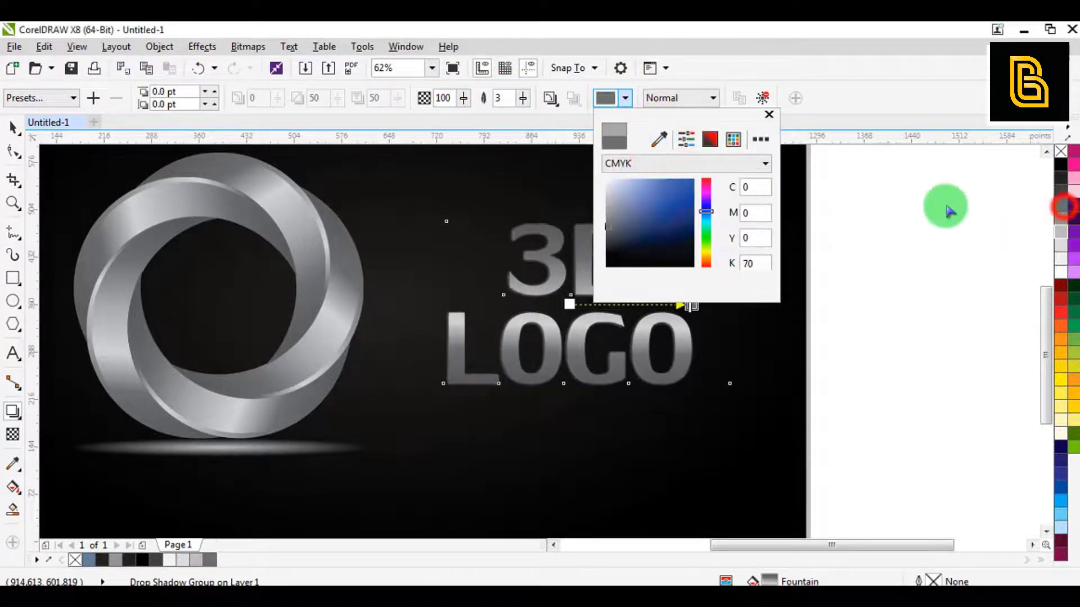
{"action": "left_click", "coordinate": [547, 100]}
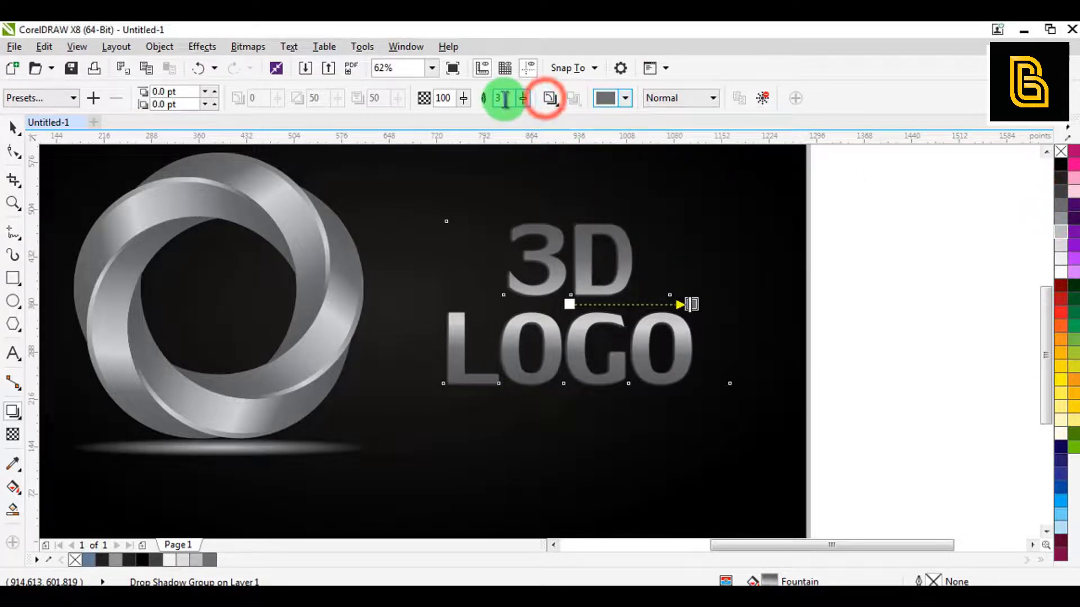
Set the feathering of the "3D LOGO" text's glow to 10
{"action": "type", "text": "10"}
{"action": "left_click", "coordinate": [548, 100]}
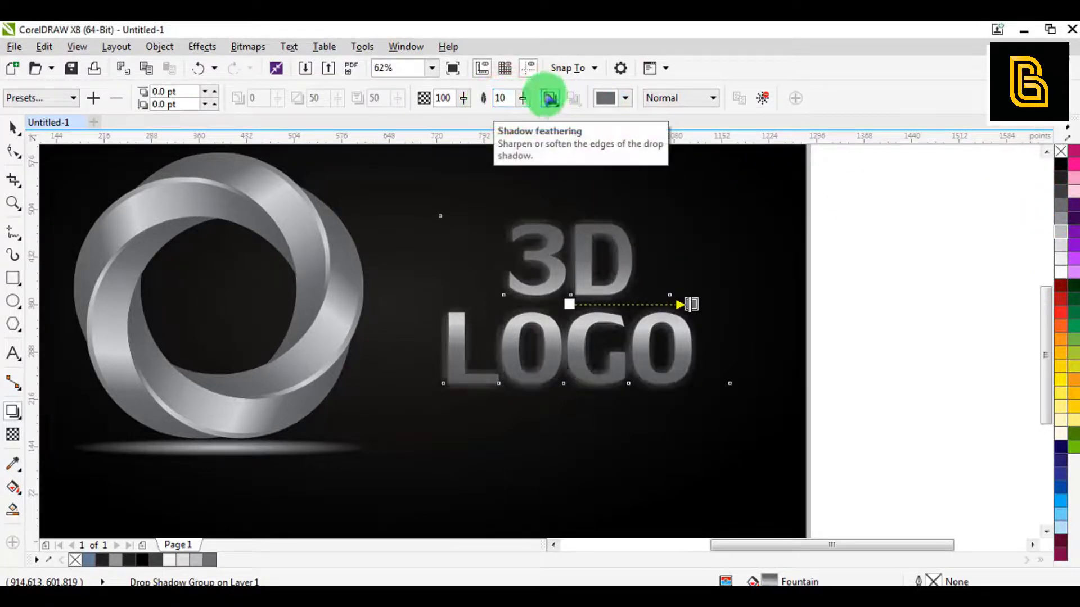
{"action": "left_click", "coordinate": [549, 97]}
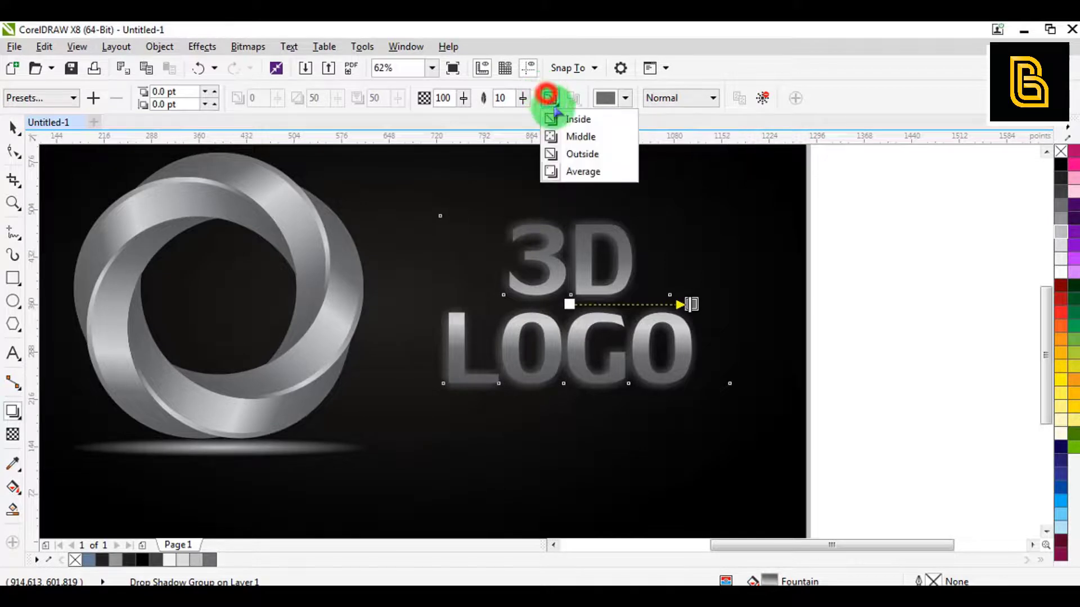
{"action": "left_click", "coordinate": [18, 132]}
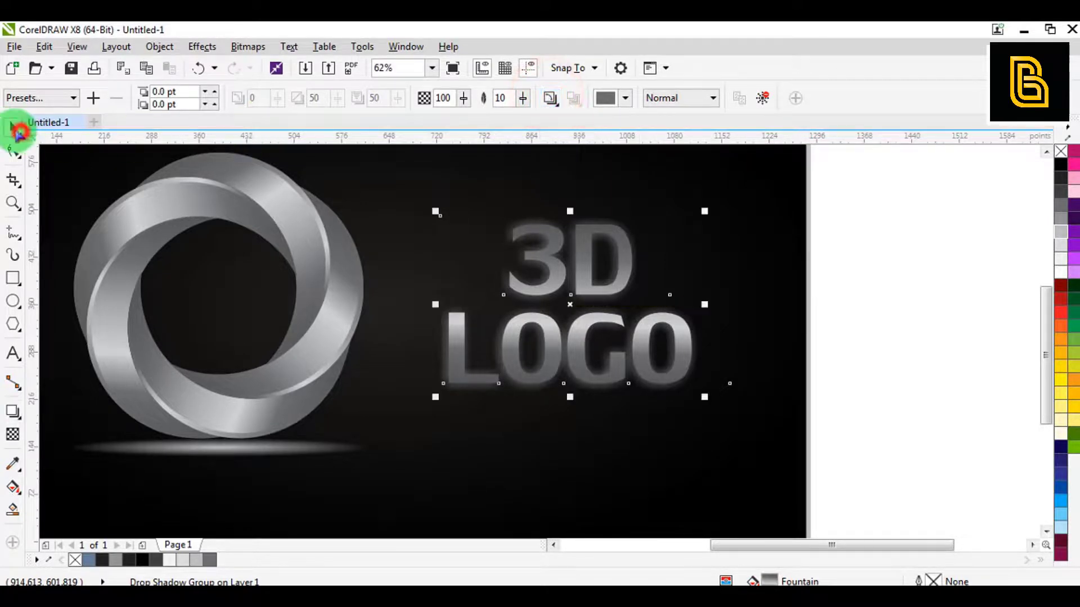
{"action": "left_click", "coordinate": [880, 277]}
Give the "3D LOGO" text a black 2.0 pt outline with round corners and caps, placed behind the fill and scaling with the object
{"action": "left_click", "coordinate": [576, 274]}
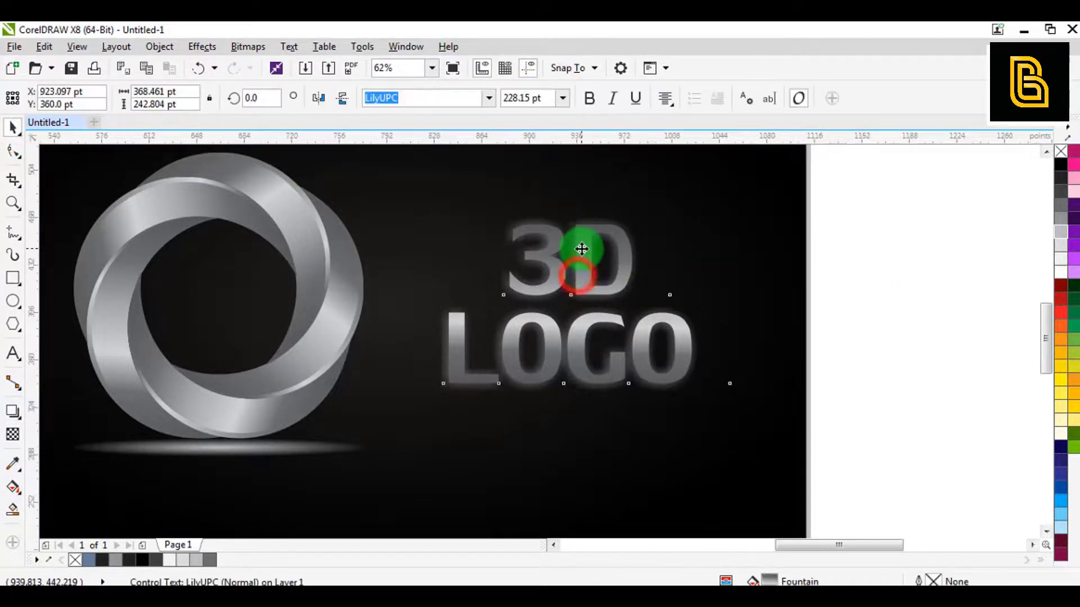
{"action": "scroll", "coordinate": [583, 242], "scroll_direction": "up", "scroll_amount": 2}
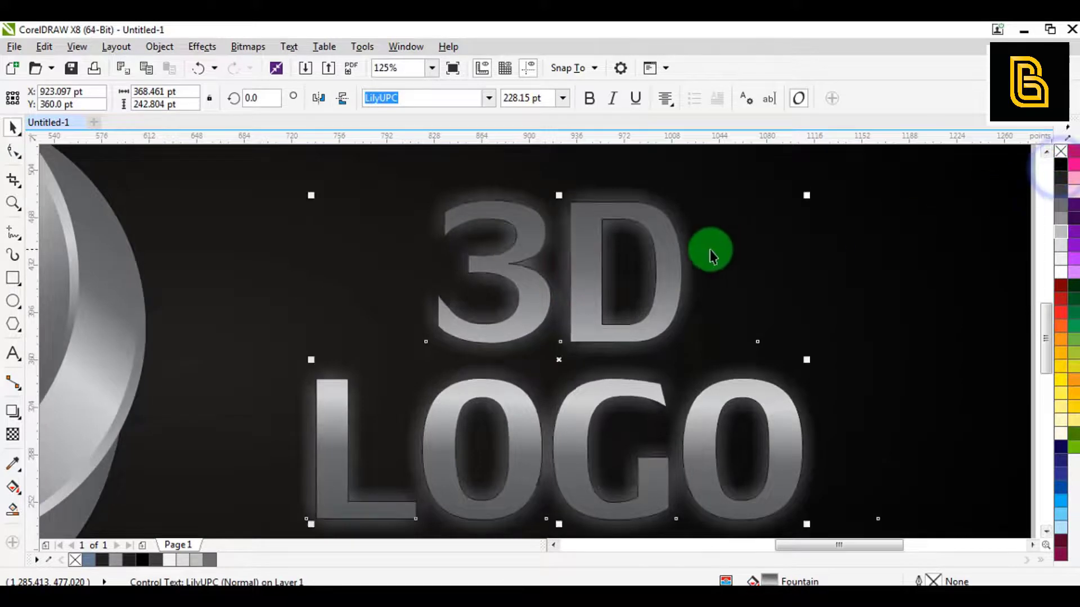
{"action": "key", "text": "F12"}
{"action": "left_click", "coordinate": [438, 211]}
{"action": "left_click", "coordinate": [417, 299]}
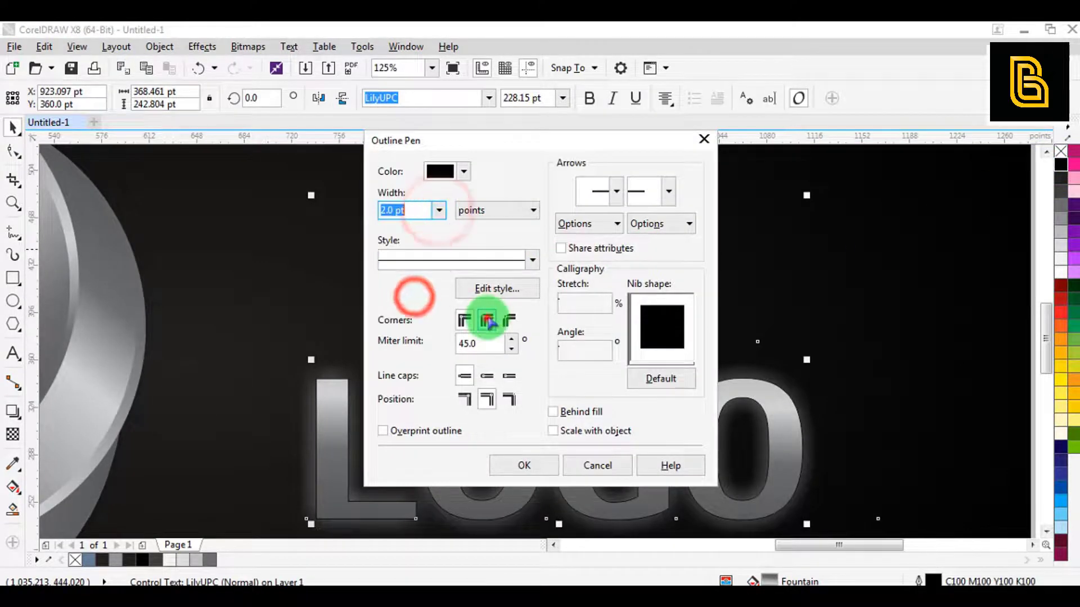
{"action": "left_click", "coordinate": [487, 320]}
{"action": "left_click", "coordinate": [487, 376]}
{"action": "left_click", "coordinate": [578, 431]}
{"action": "left_click", "coordinate": [567, 413]}
{"action": "left_click", "coordinate": [526, 465]}
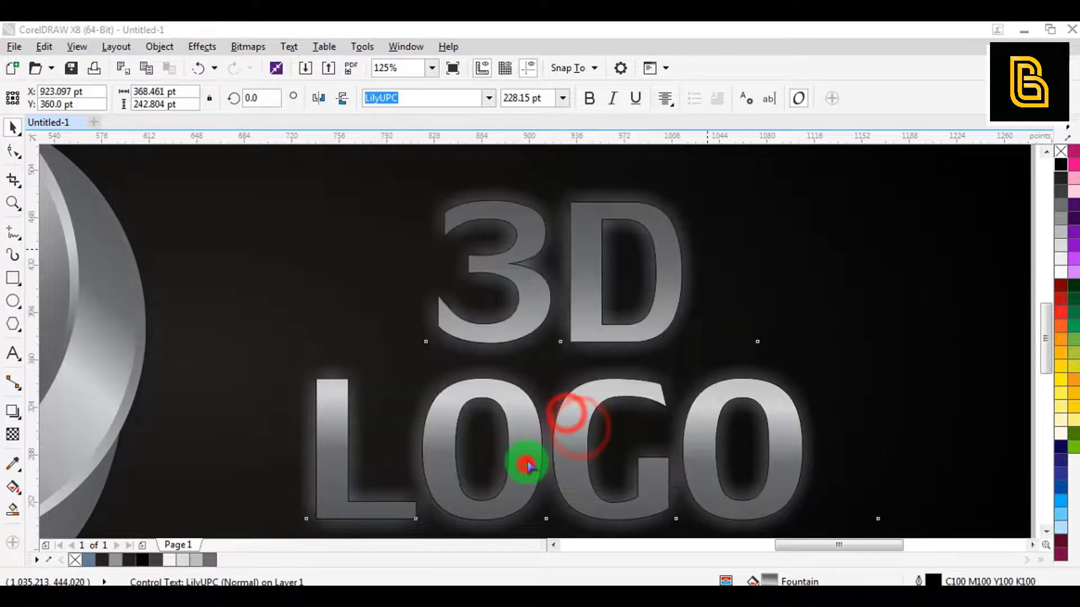
{"action": "left_click", "coordinate": [534, 305]}
{"action": "scroll", "coordinate": [533, 302], "scroll_direction": "down", "scroll_amount": 1}
{"action": "left_click", "coordinate": [899, 262]}
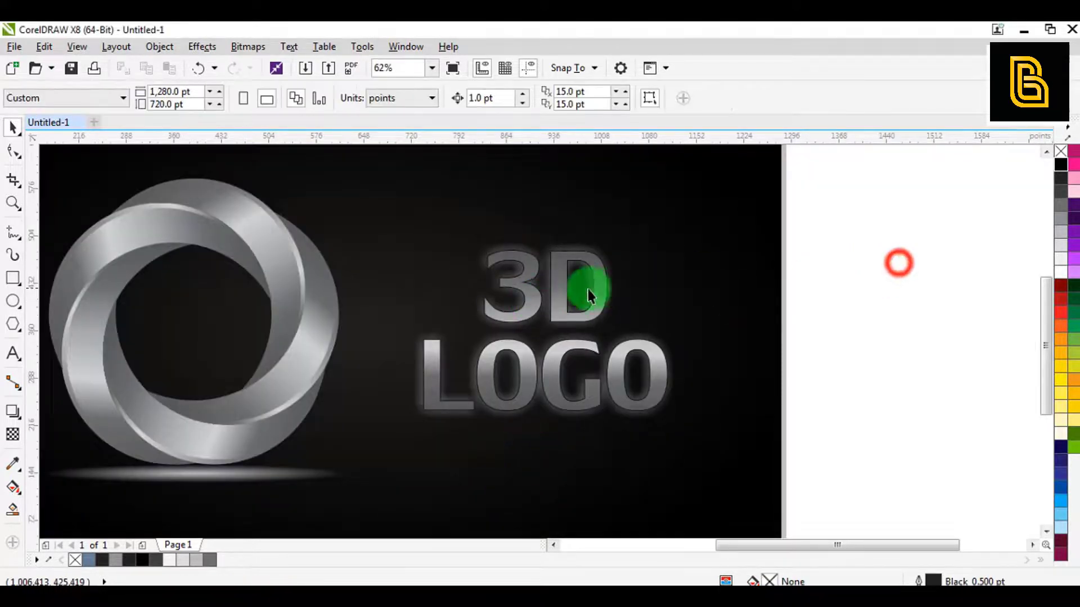
Set the "3D LOGO" text's outline width to 8.0 pt
{"action": "left_click", "coordinate": [557, 310]}
{"action": "key", "text": "F12"}
{"action": "left_click", "coordinate": [439, 209]}
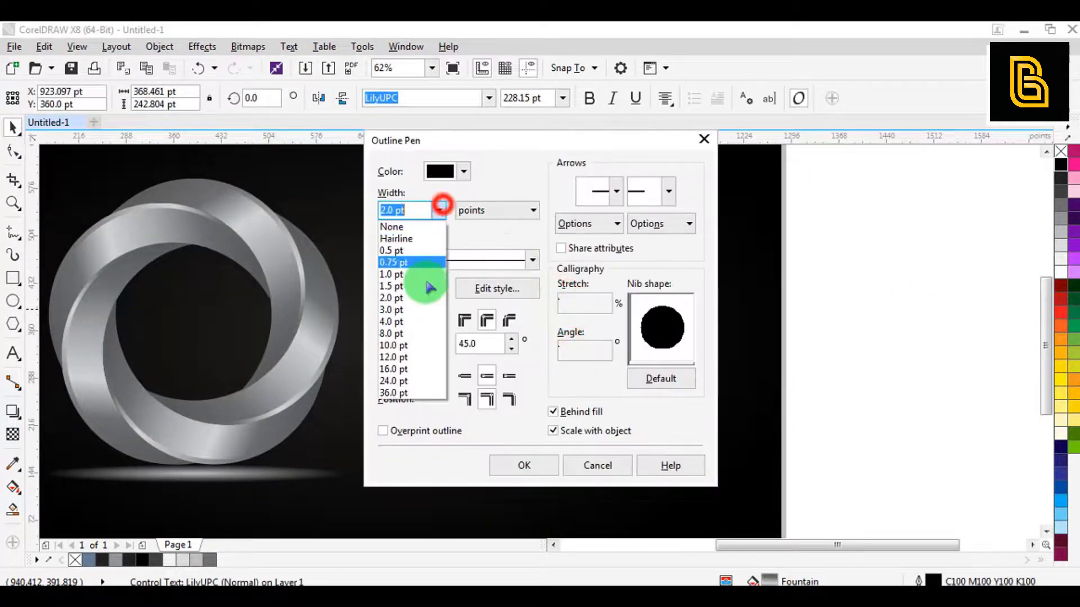
{"action": "left_click", "coordinate": [419, 331]}
{"action": "left_click", "coordinate": [523, 464]}
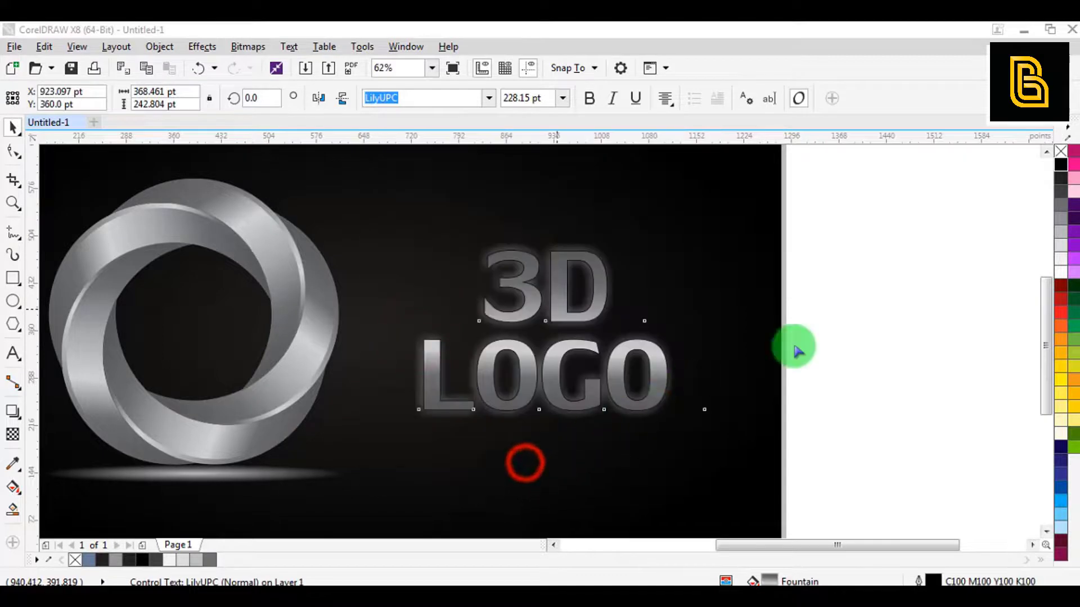
{"action": "left_click", "coordinate": [846, 274]}
{"action": "scroll", "coordinate": [734, 277], "scroll_direction": "down", "scroll_amount": 1}
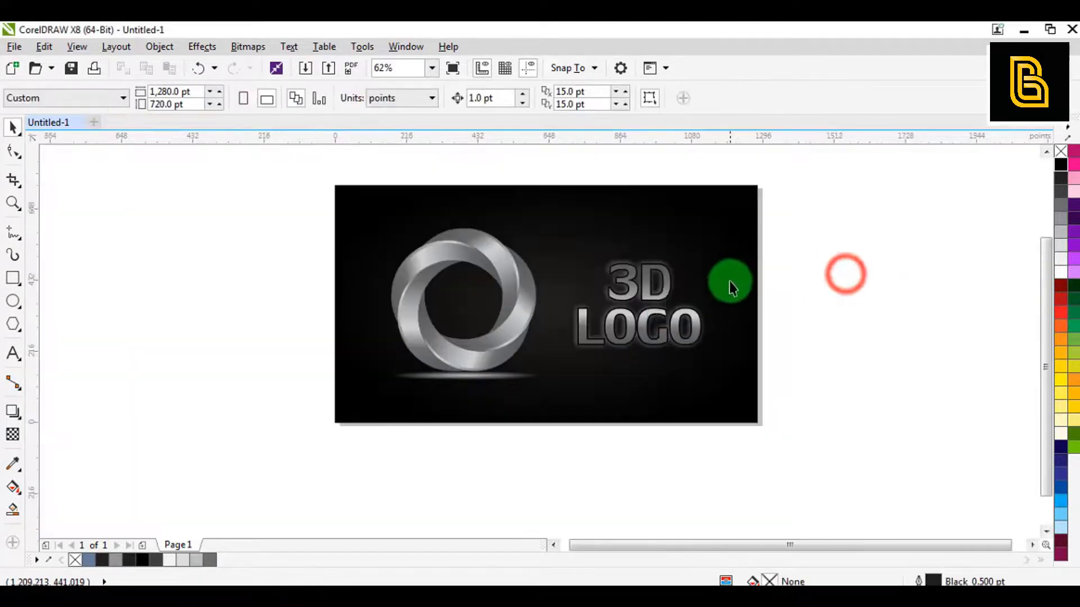
Group the background, ring logo, glow and "3D LOGO" text together
{"action": "left_click", "coordinate": [661, 319]}
{"action": "left_click", "coordinate": [661, 370], "text": "shift"}
{"action": "left_click", "coordinate": [832, 315]}
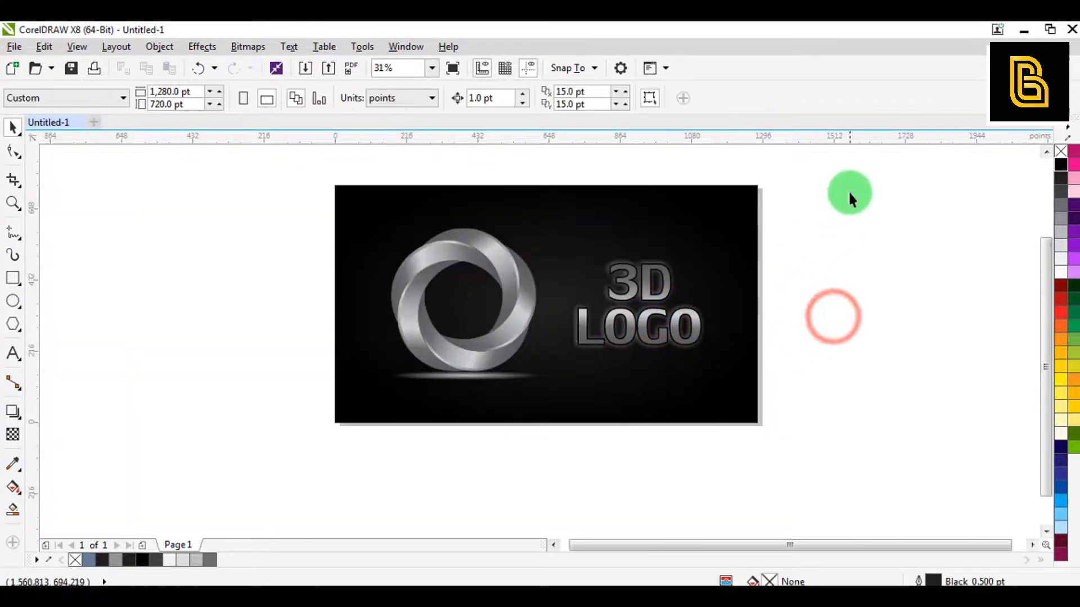
{"action": "left_click_drag", "start_coordinate": [848, 193], "coordinate": [503, 374]}
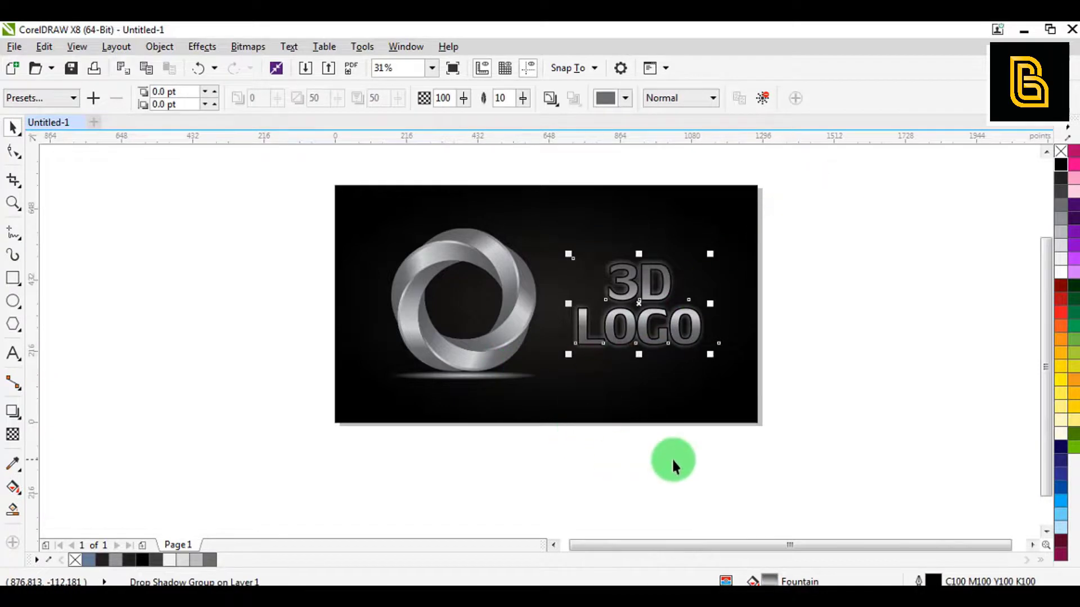
{"action": "left_click_drag", "start_coordinate": [785, 467], "coordinate": [273, 164]}
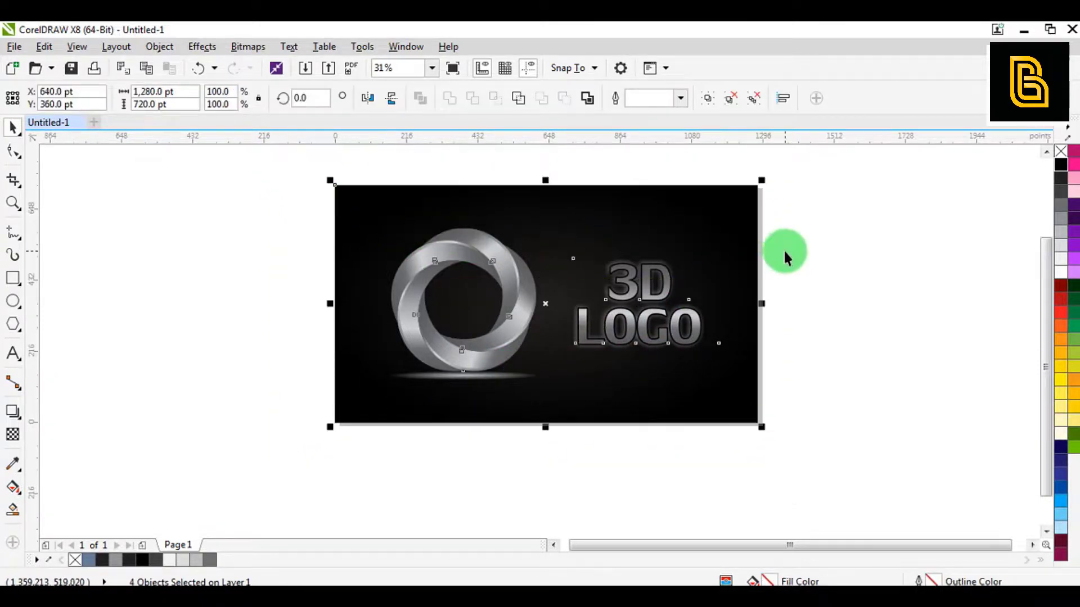
{"action": "key", "text": "ctrl+g"}
Fit the grouped artwork to the view and preview the finished design full screen
{"action": "key", "text": "shift+F2"}
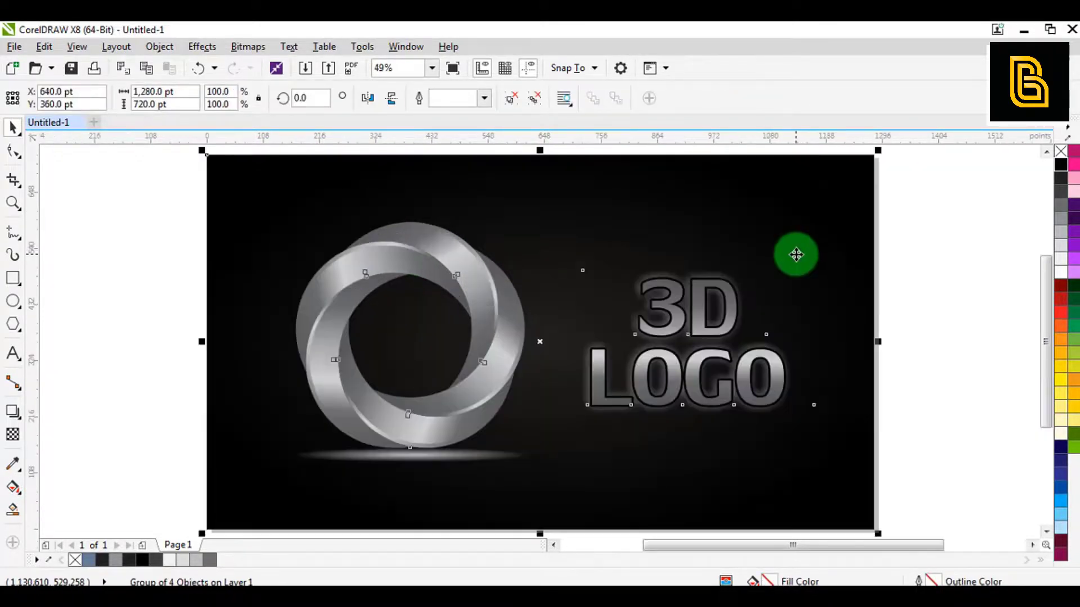
{"action": "key", "text": "F9"}
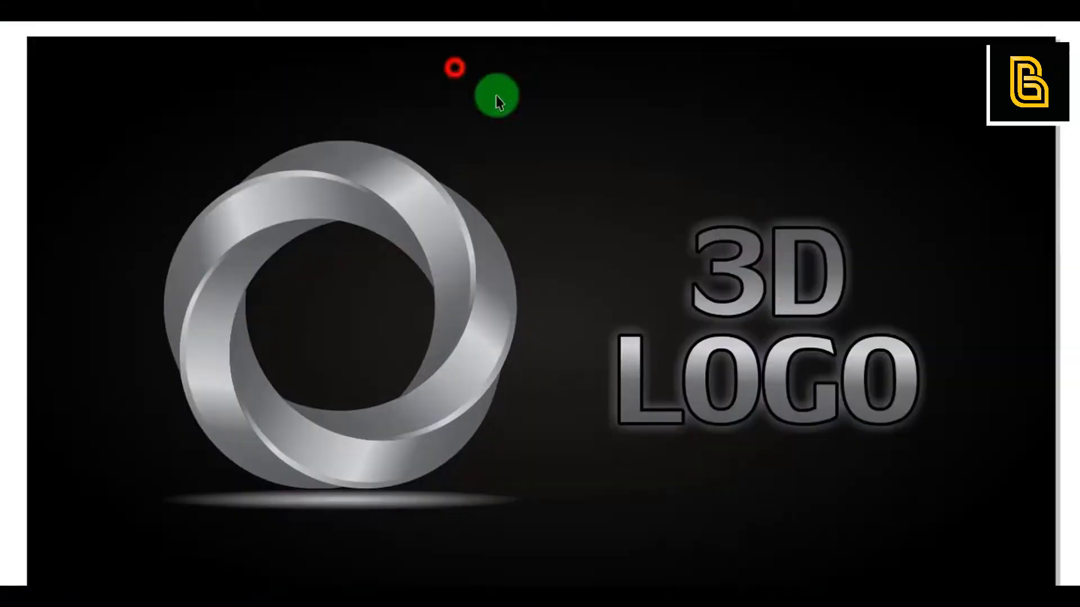
{"action": "left_click", "coordinate": [1019, 198]}
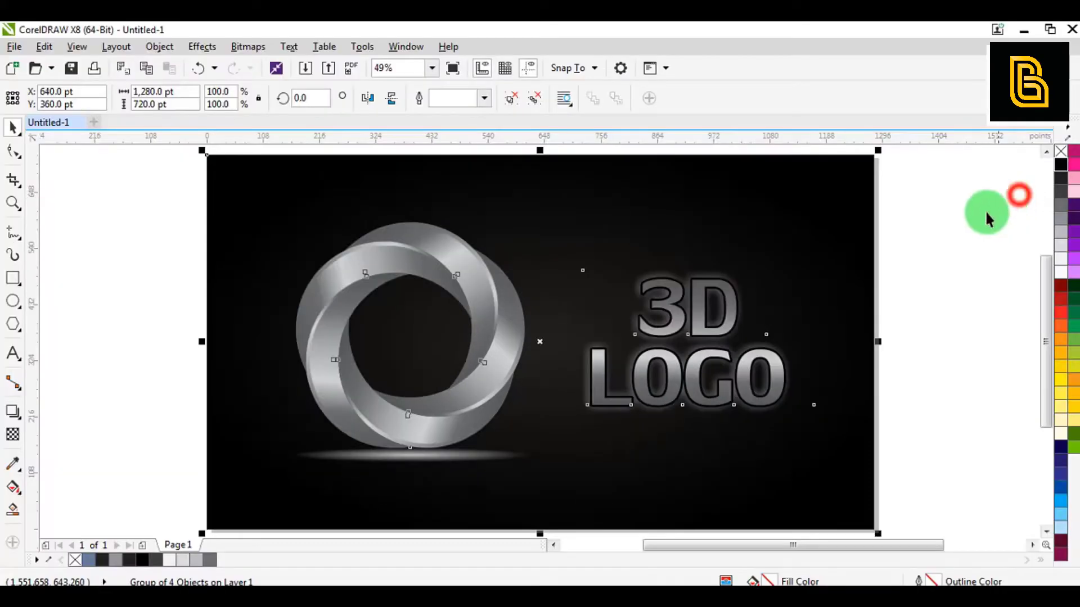